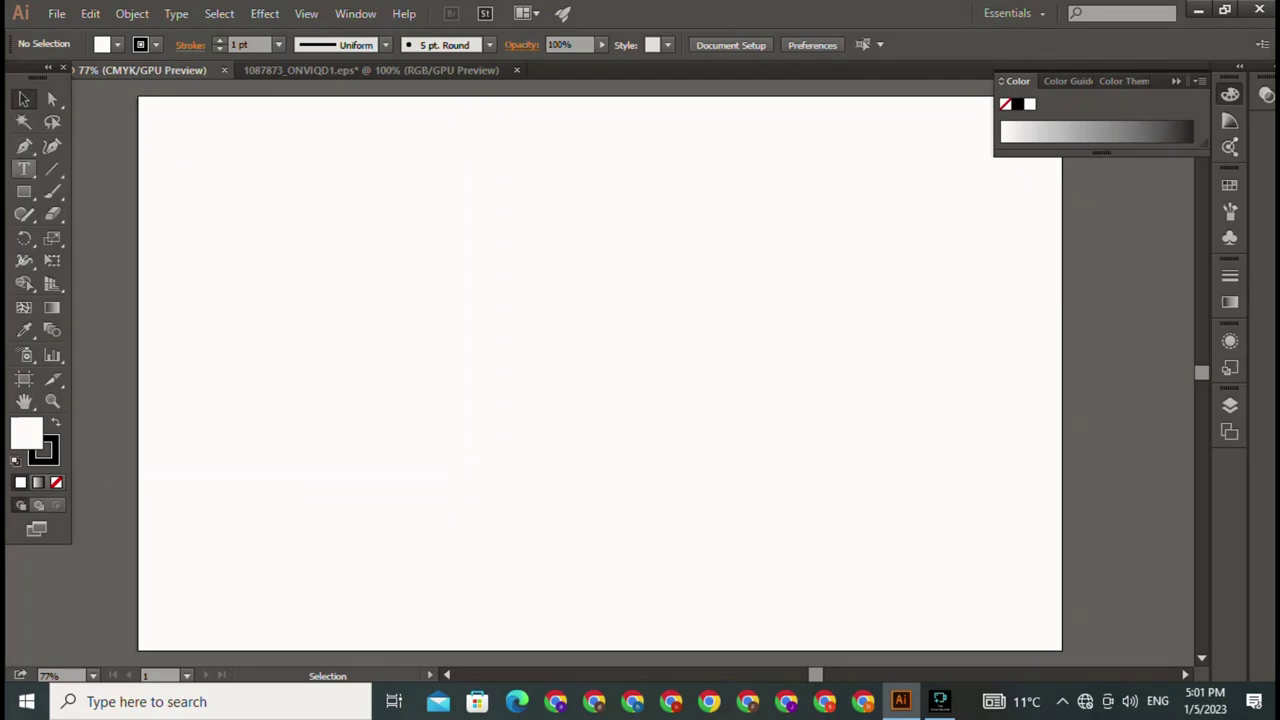
Step: Type a capital V, scale it to about 413.81 pt and centre it on the artboard
{"action": "left_click", "coordinate": [24, 168]}
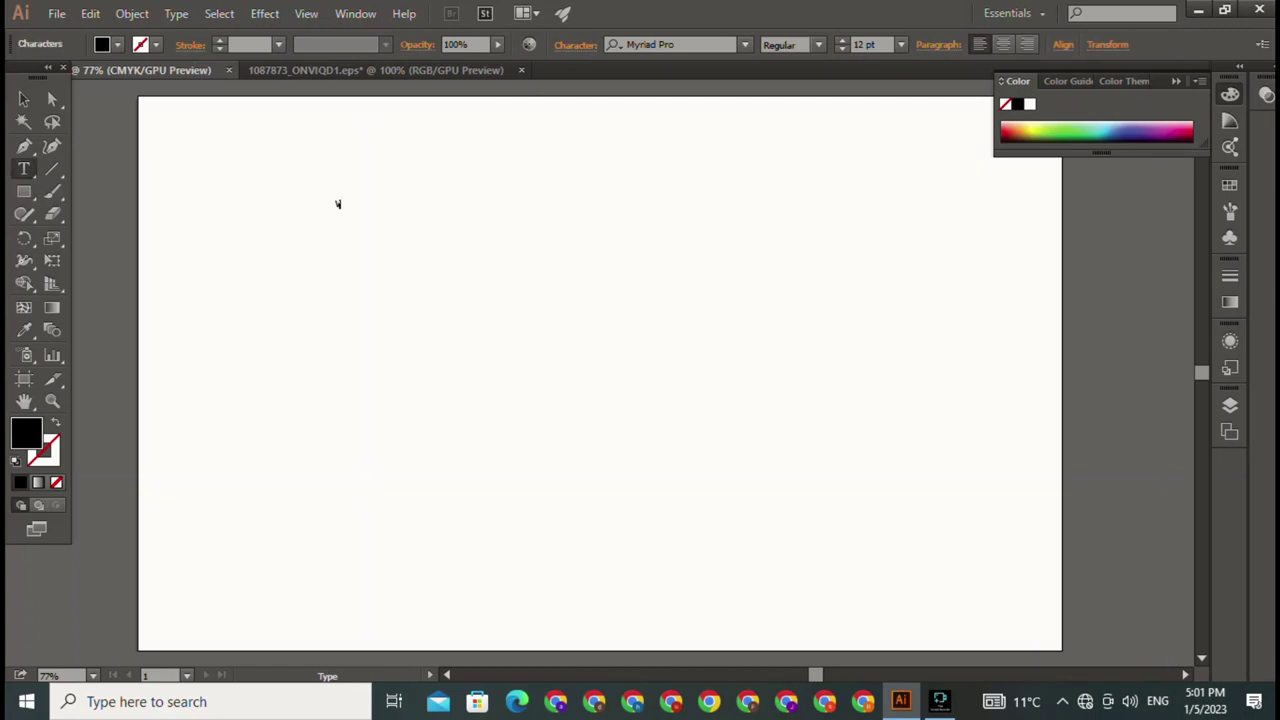
{"action": "type", "text": "v"}
{"action": "key", "text": "Escape"}
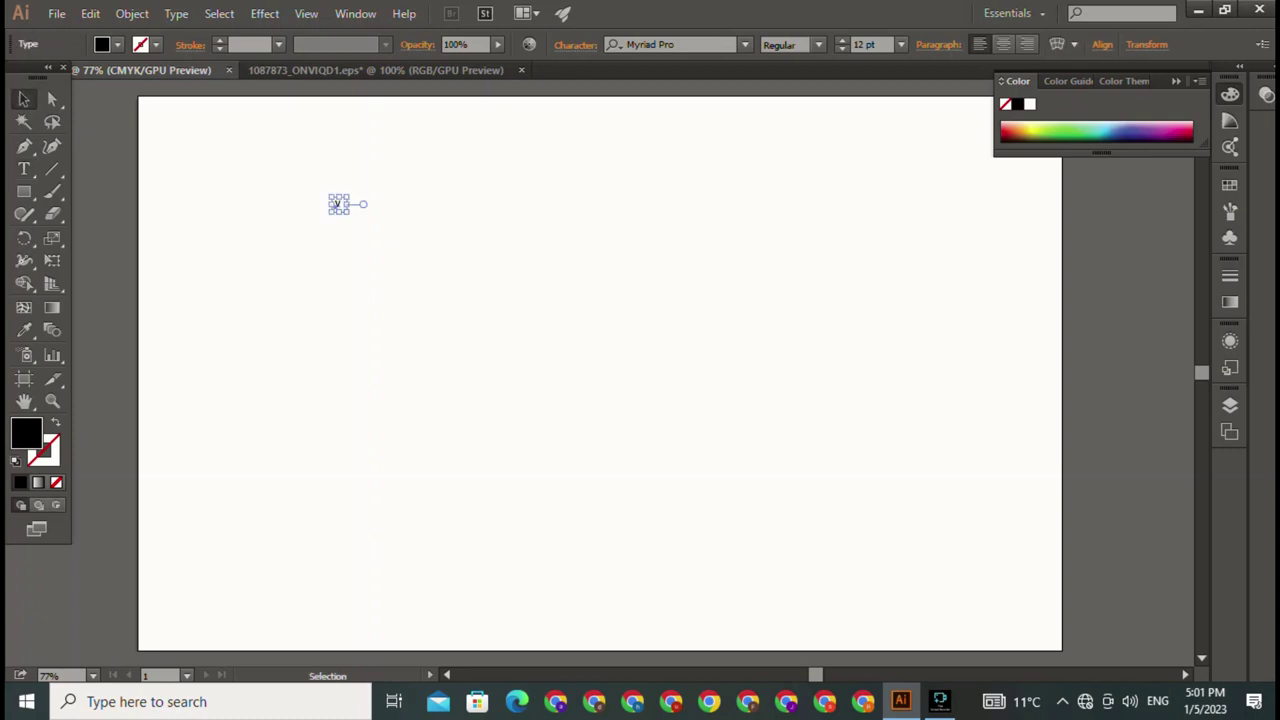
{"action": "left_click_drag", "start_coordinate": [349, 214], "coordinate": [418, 354]}
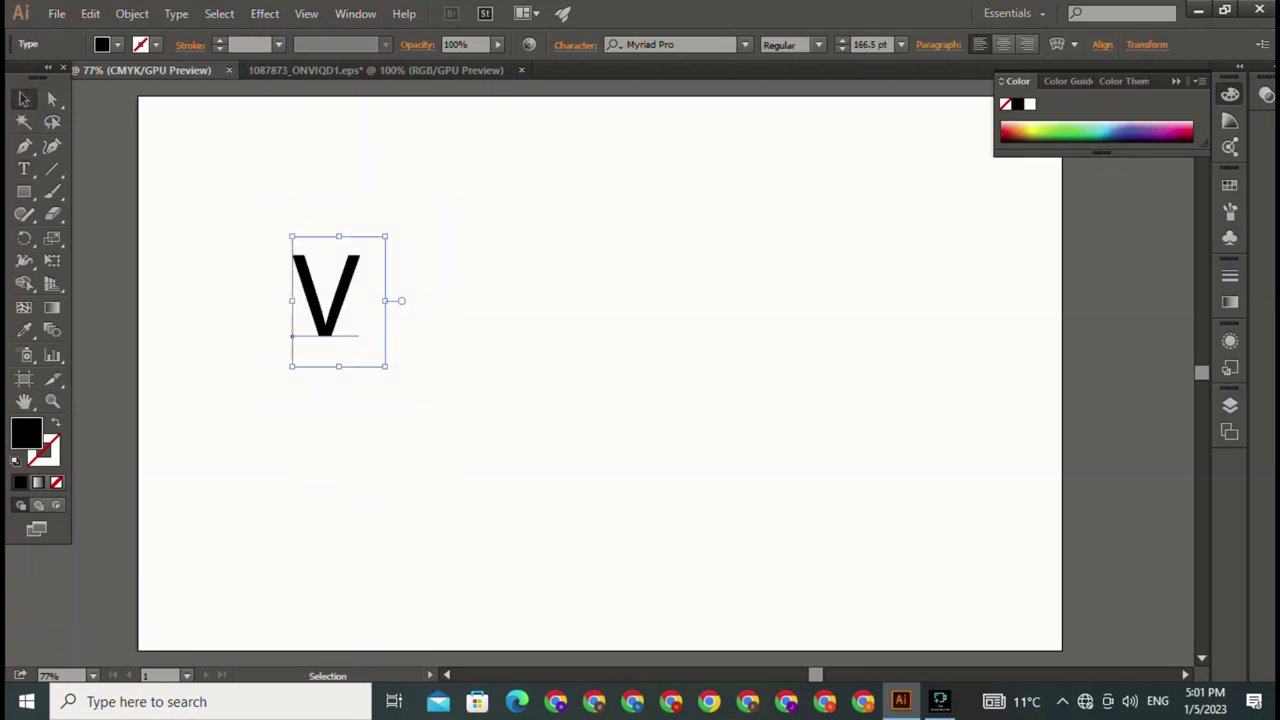
{"action": "left_click", "coordinate": [600, 450]}
{"action": "left_click_drag", "start_coordinate": [326, 300], "coordinate": [516, 266]}
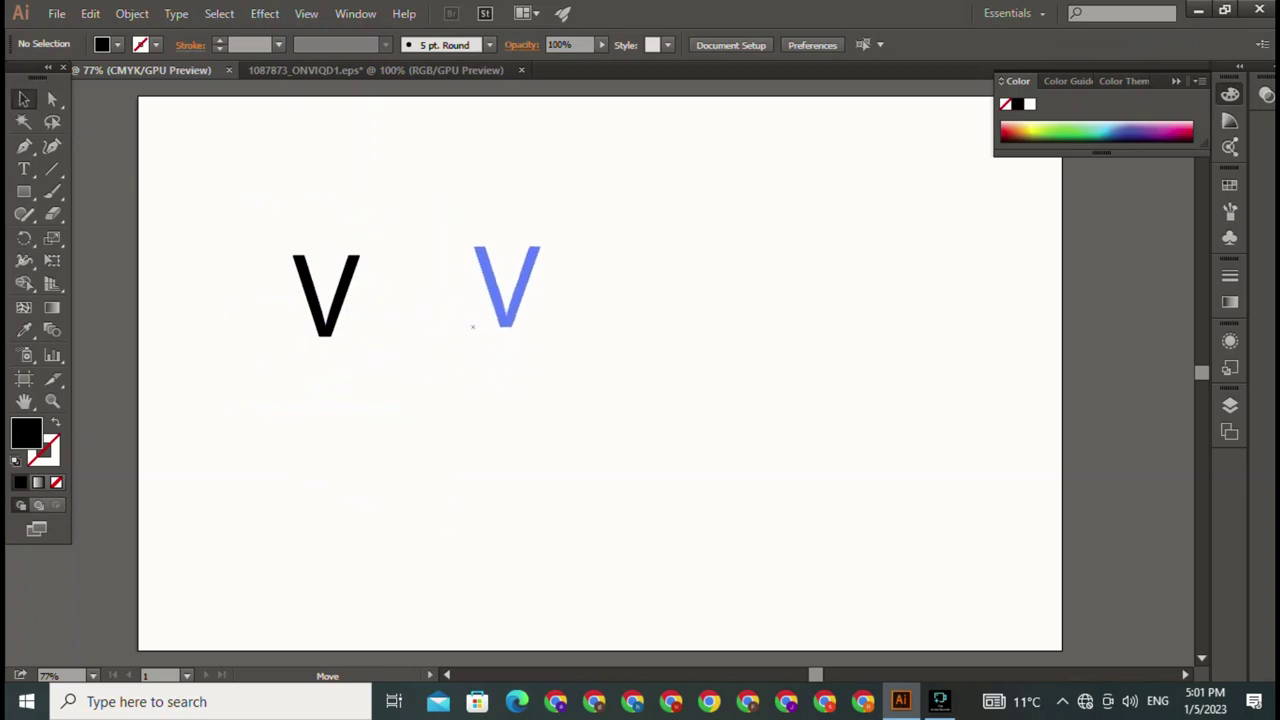
{"action": "left_click_drag", "start_coordinate": [575, 333], "coordinate": [713, 527]}
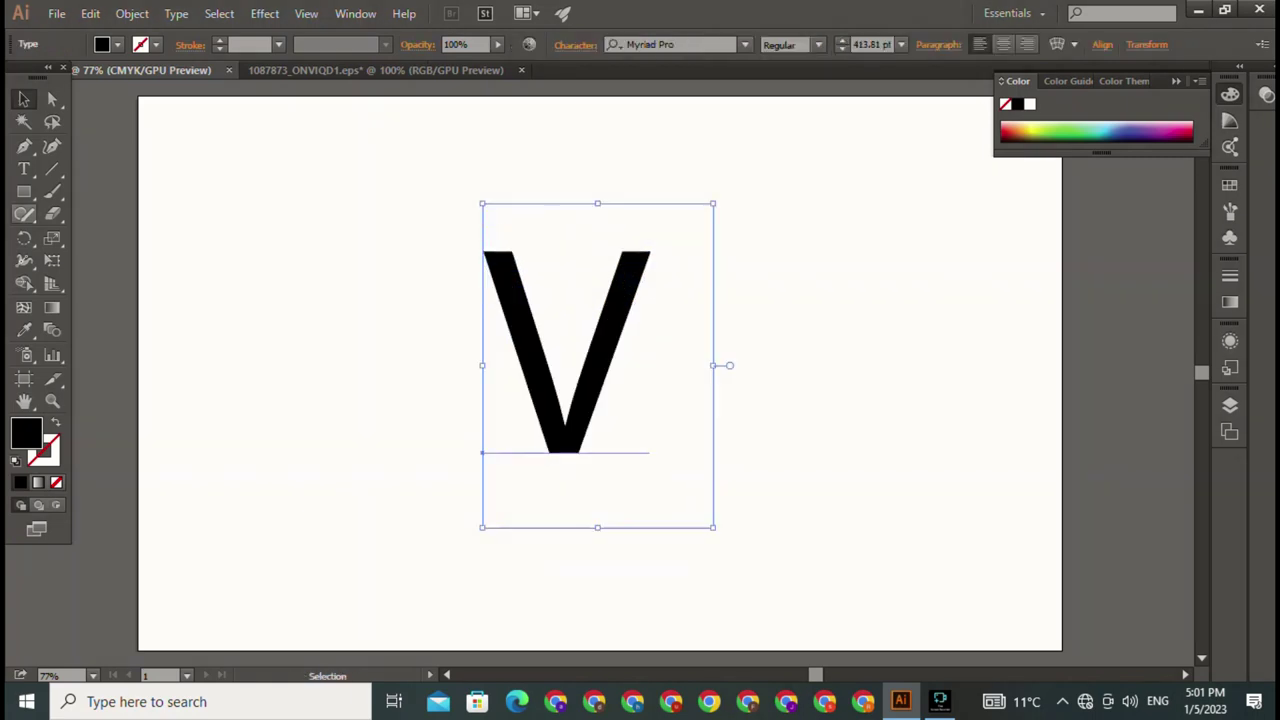
{"action": "key", "text": "ctrl+shift+a"}
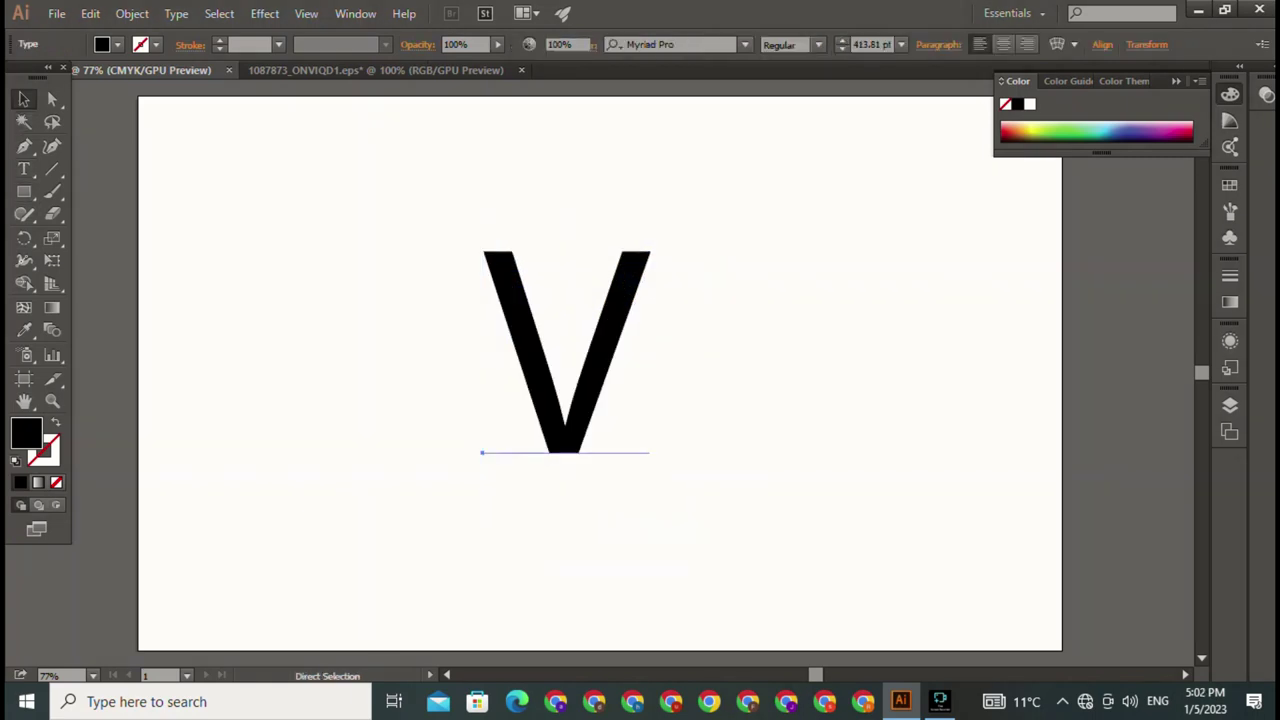
{"action": "left_click", "coordinate": [24, 146]}
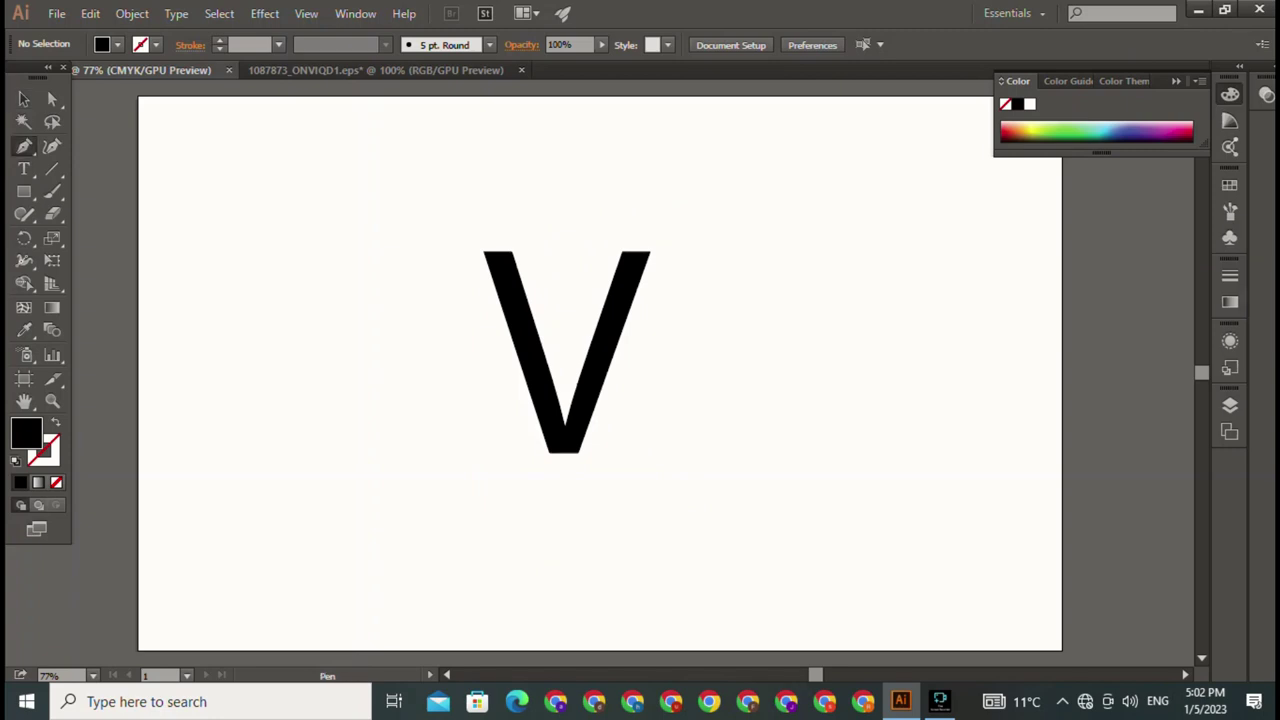
Step: Trace the V's right stroke as a closed pen path
{"action": "left_click", "coordinate": [620, 252]}
{"action": "left_click", "coordinate": [649, 253]}
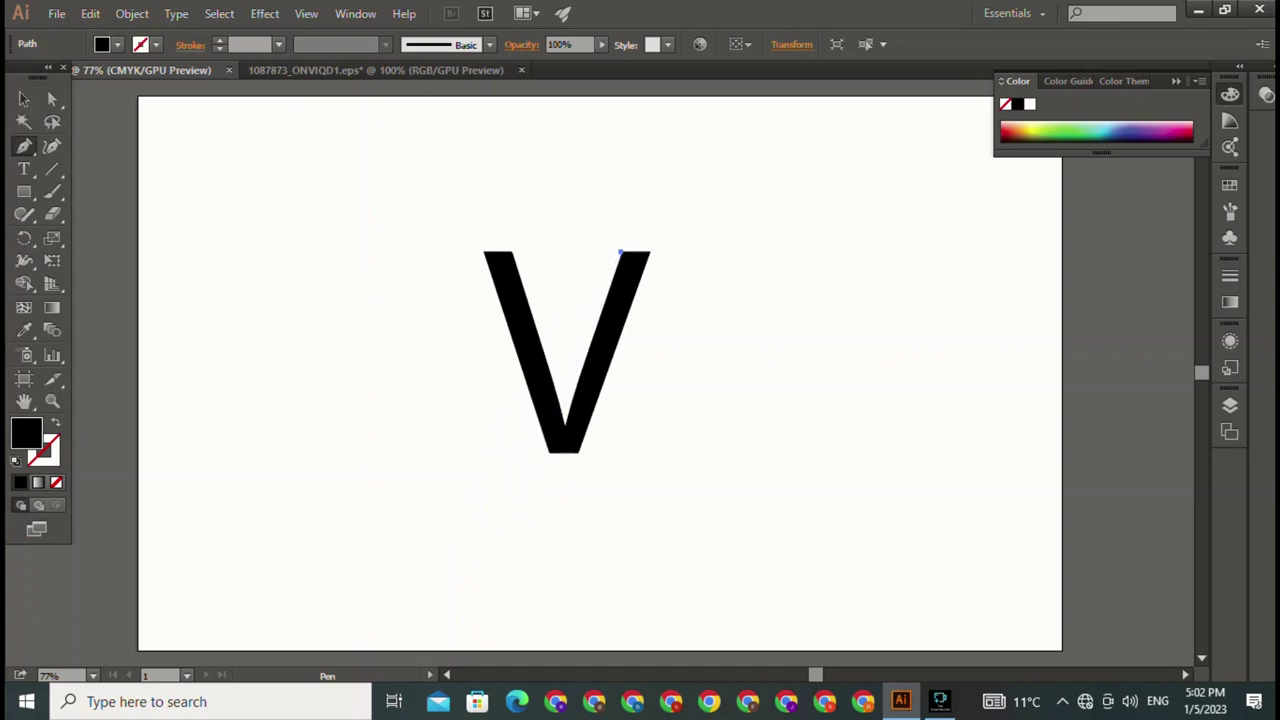
{"action": "mouse_move", "coordinate": [545, 453]}
{"action": "left_mouse_down"}
{"action": "mouse_move", "coordinate": [596, 455]}
{"action": "mouse_move", "coordinate": [578, 454]}
{"action": "left_mouse_up"}
{"action": "left_click", "coordinate": [578, 453]}
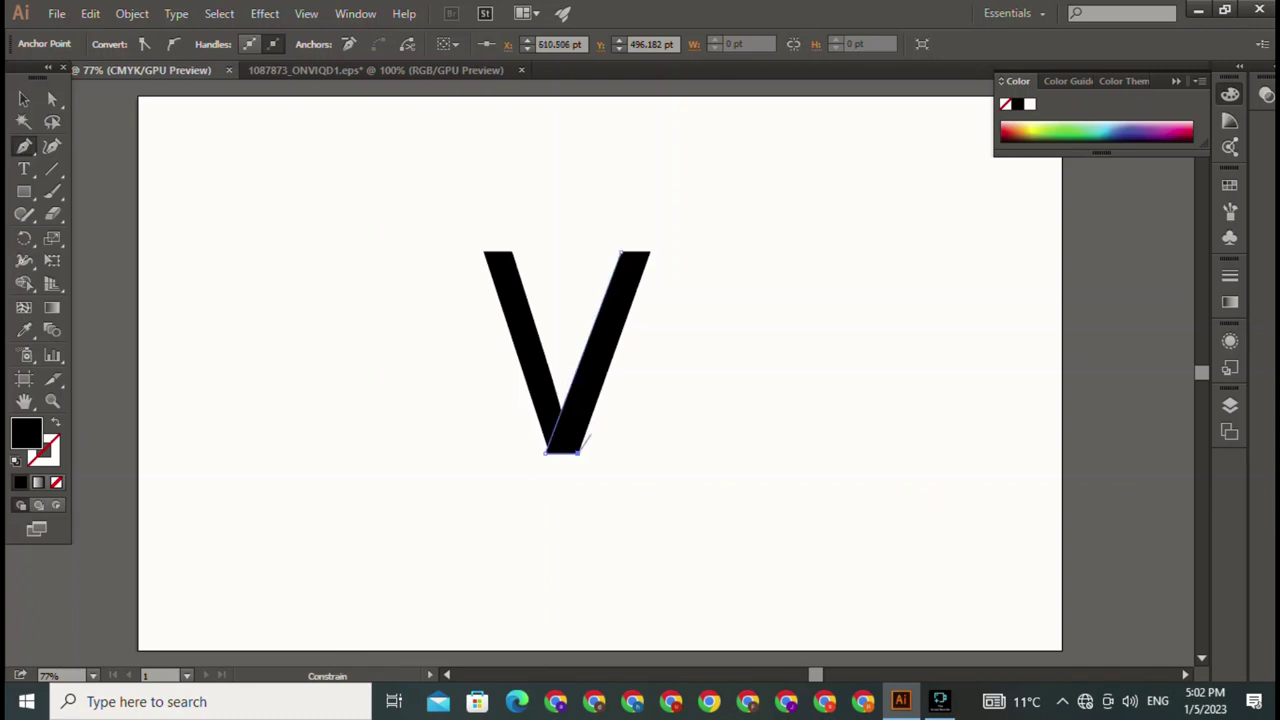
{"action": "left_click", "coordinate": [650, 252]}
{"action": "left_click", "coordinate": [649, 251]}
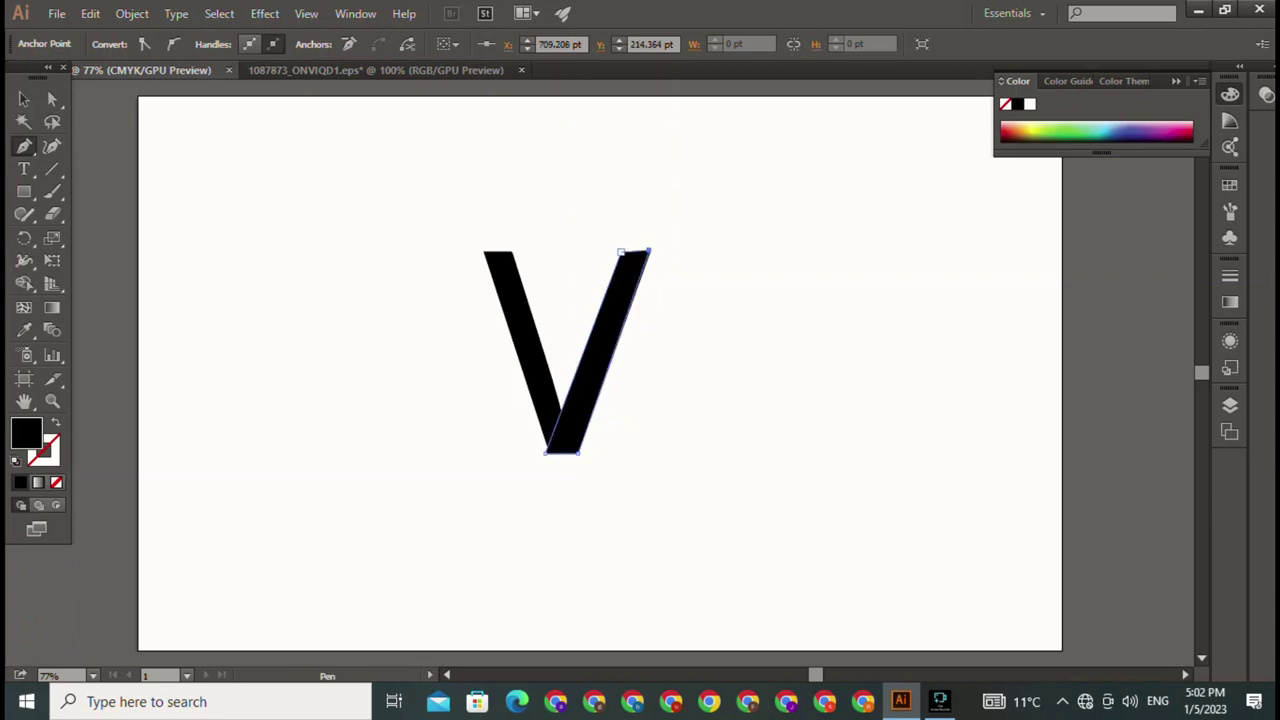
{"action": "left_click", "coordinate": [620, 252]}
{"action": "left_click", "coordinate": [483, 251]}
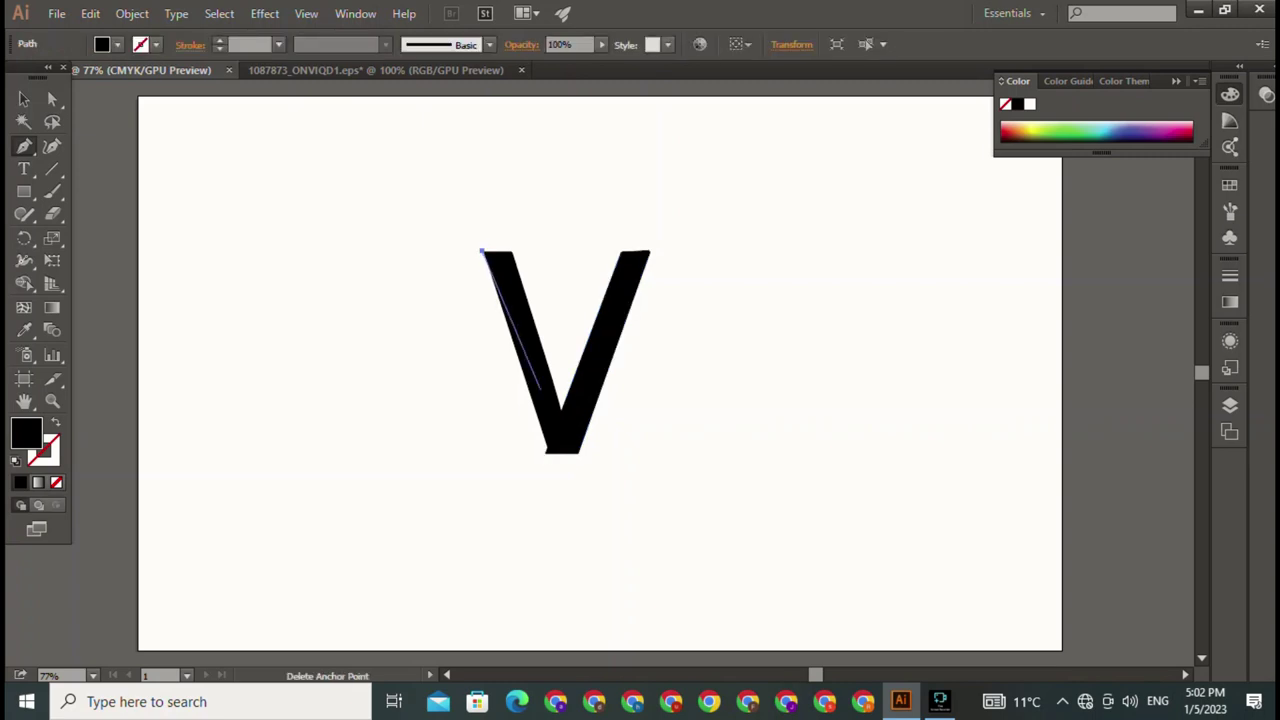
Step: Trace the V's left stroke as a second closed pen path
{"action": "left_click", "coordinate": [557, 455]}
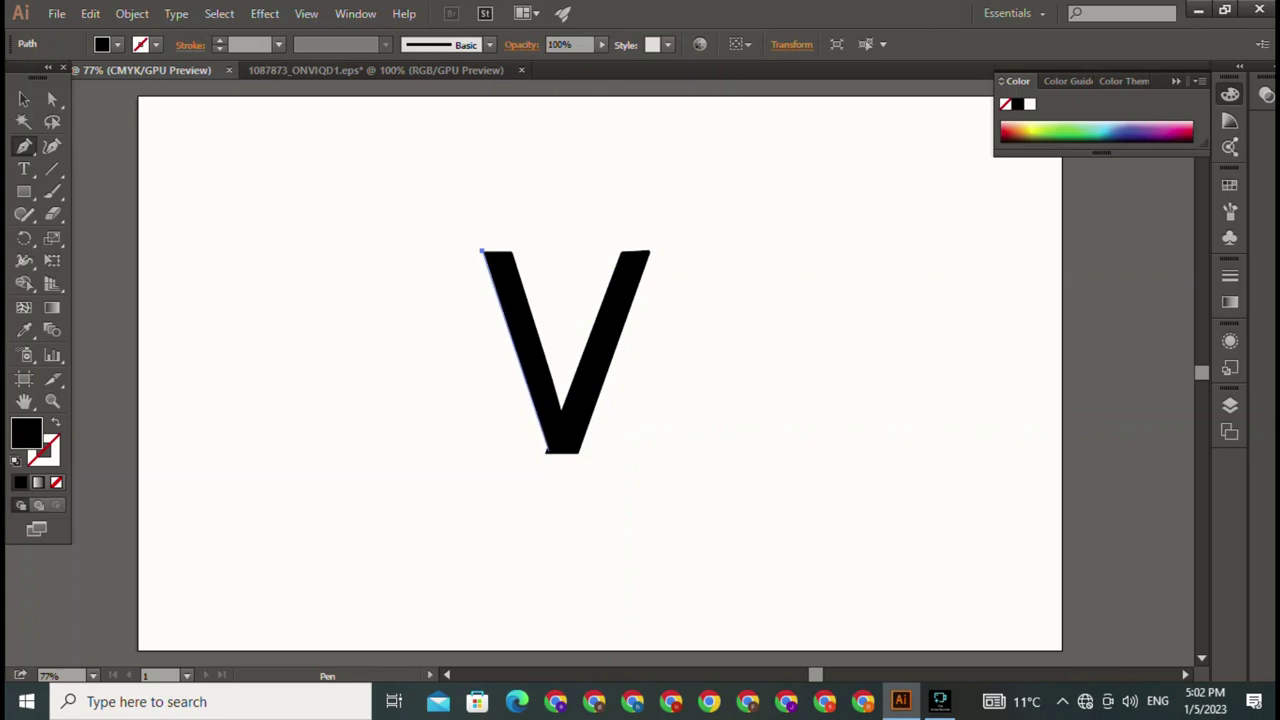
{"action": "left_click", "coordinate": [545, 453]}
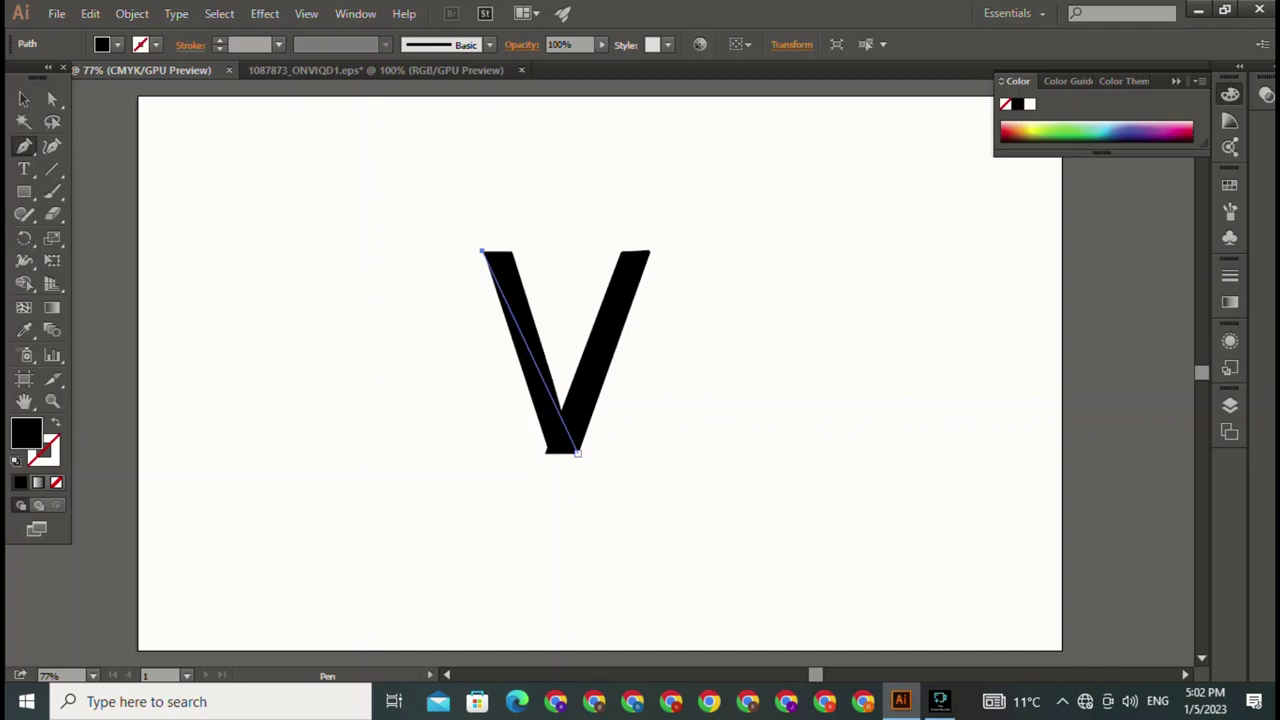
{"action": "left_click", "coordinate": [578, 453]}
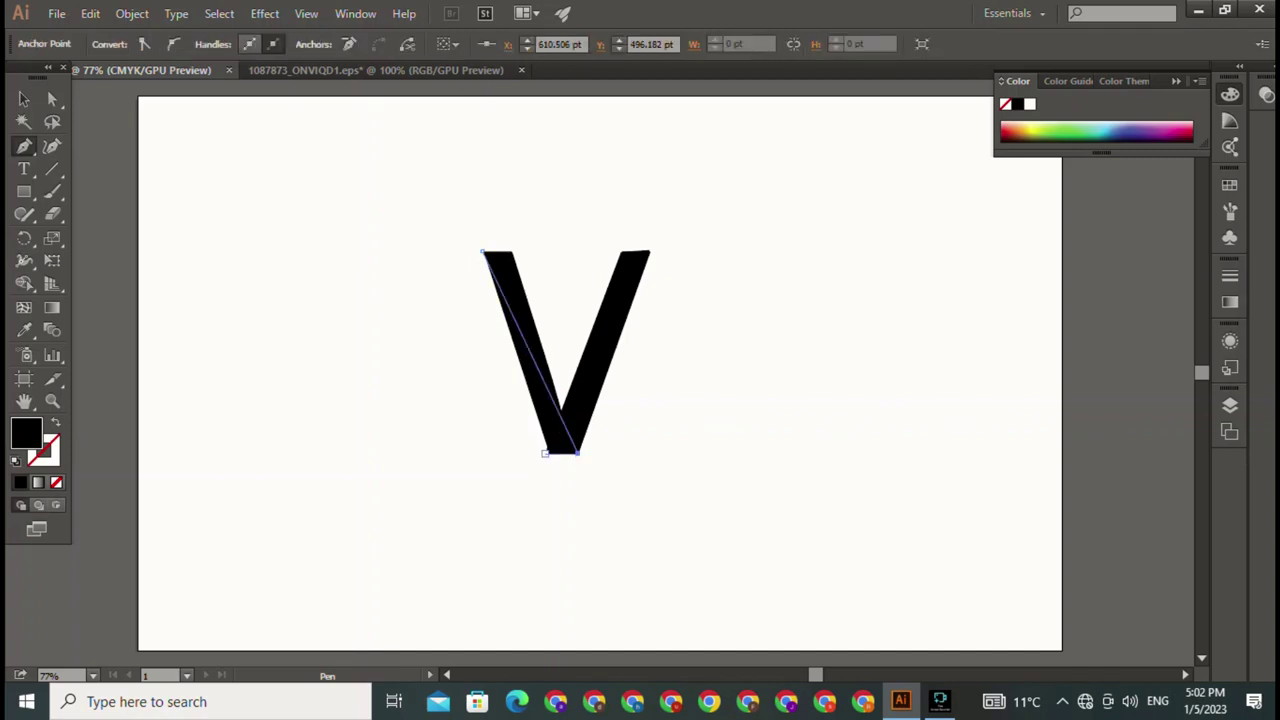
{"action": "left_click", "coordinate": [513, 252]}
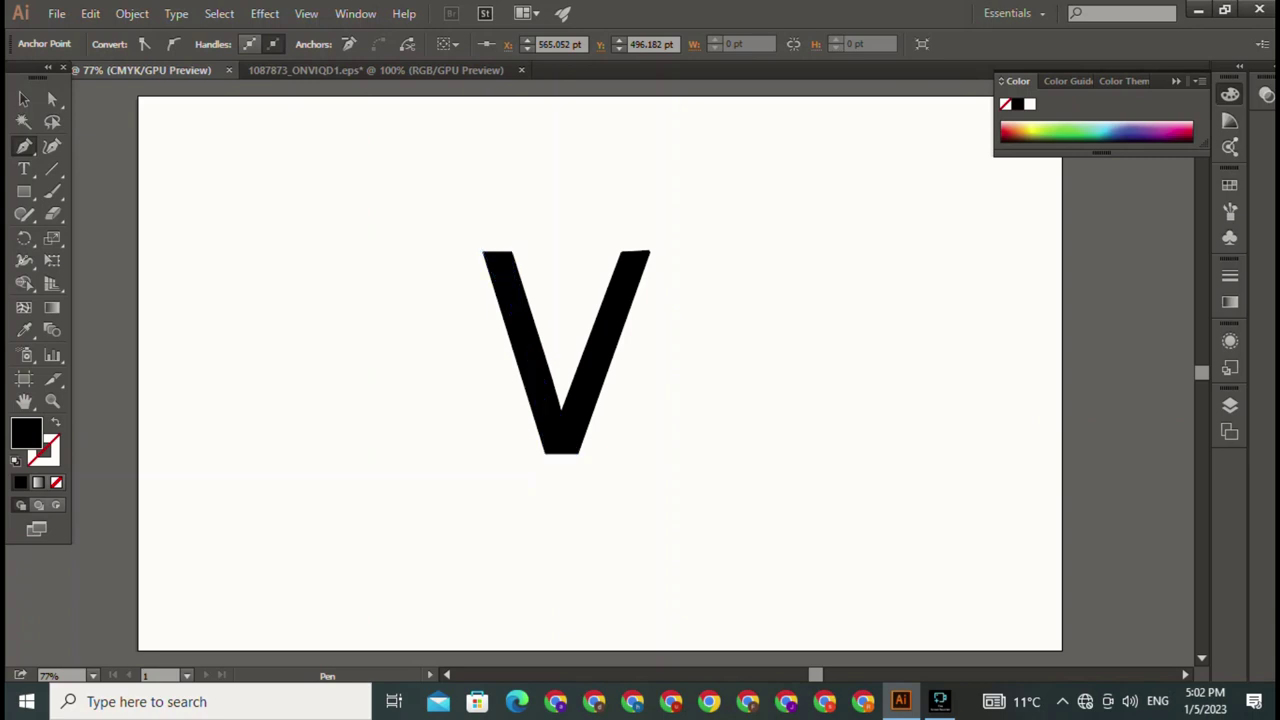
{"action": "left_click", "coordinate": [509, 251]}
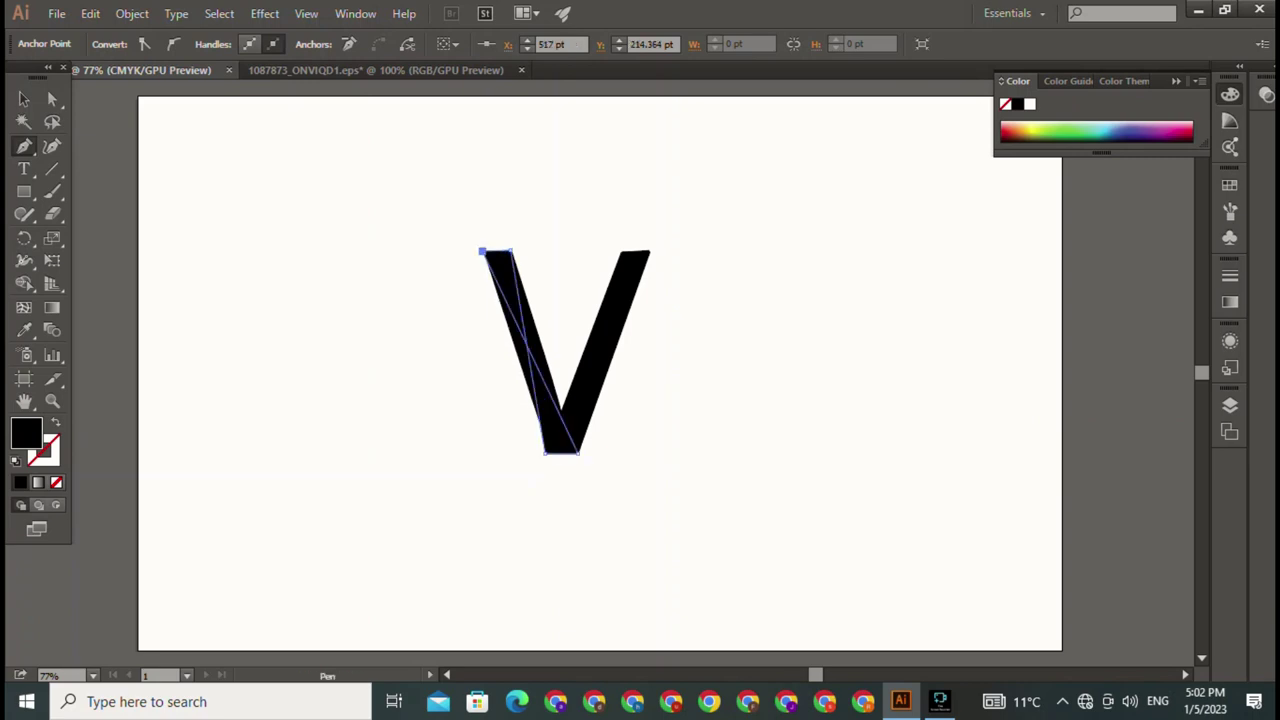
{"action": "left_click", "coordinate": [482, 251]}
Step: Copy the traced stroke shapes to the right and delete the original V text
{"action": "key", "text": "v"}
{"action": "left_click_drag", "start_coordinate": [420, 197], "coordinate": [689, 371]}
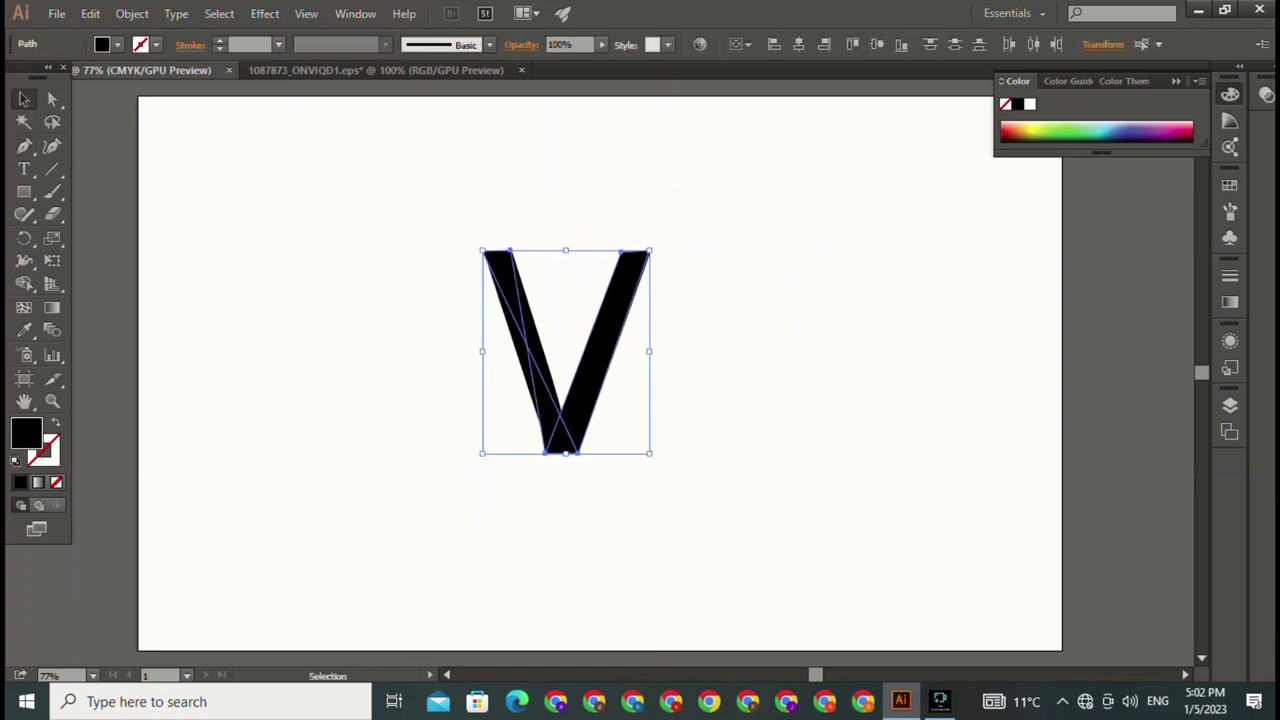
{"action": "left_click_drag", "start_coordinate": [615, 300], "coordinate": [823, 292]}
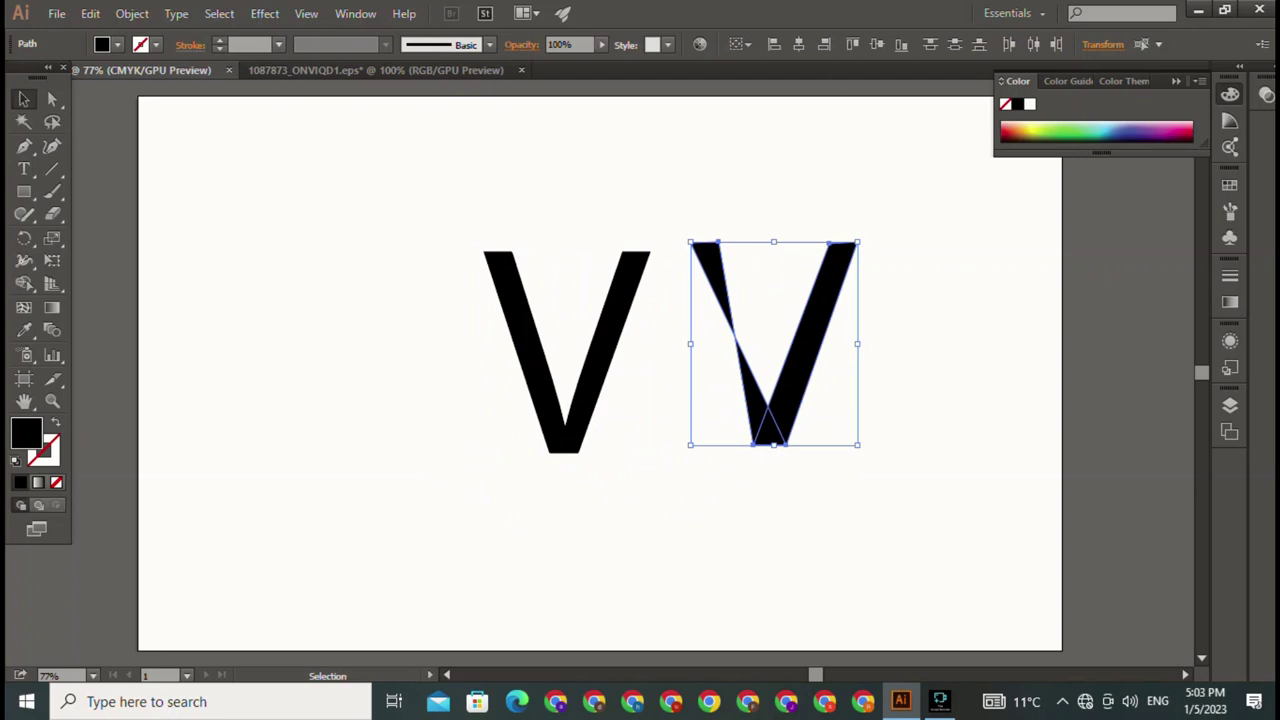
{"action": "key", "text": "ctrl+shift+a"}
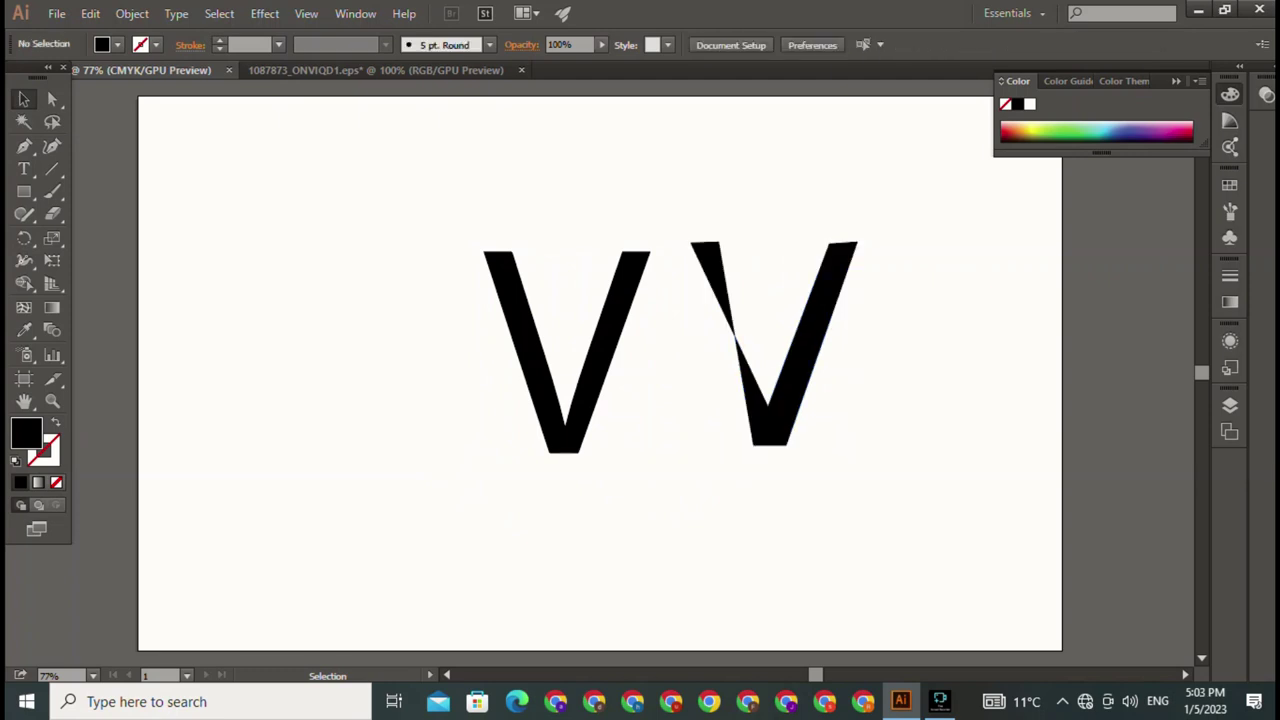
{"action": "left_click", "coordinate": [566, 400]}
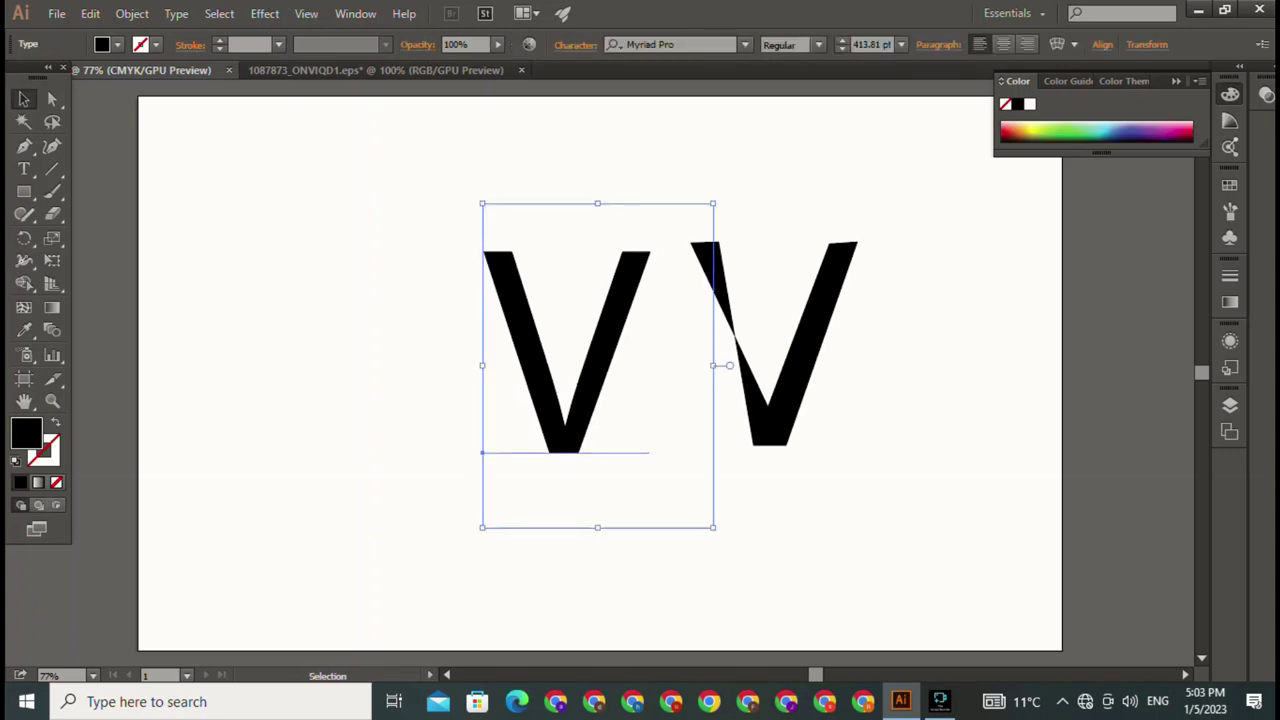
{"action": "key", "text": "Delete"}
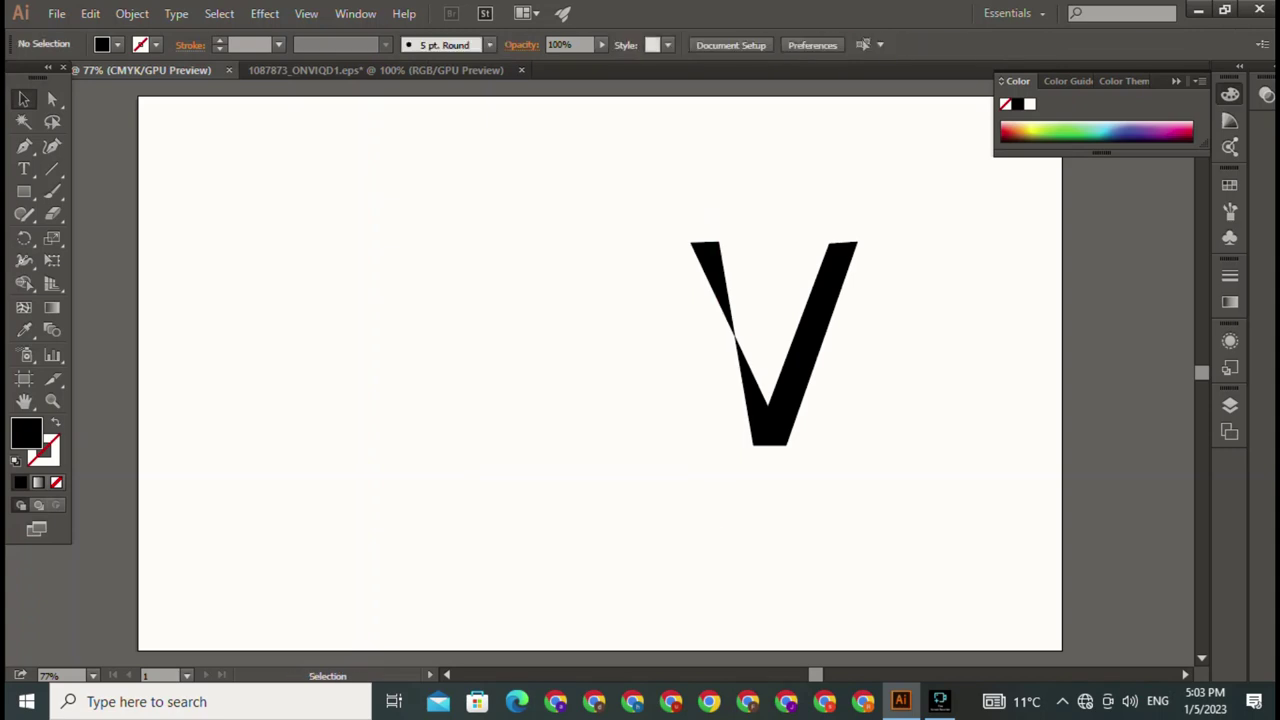
Step: Group the two traced V strokes and move them back to the page centre
{"action": "key", "text": "ctrl+a"}
{"action": "key", "text": "a"}
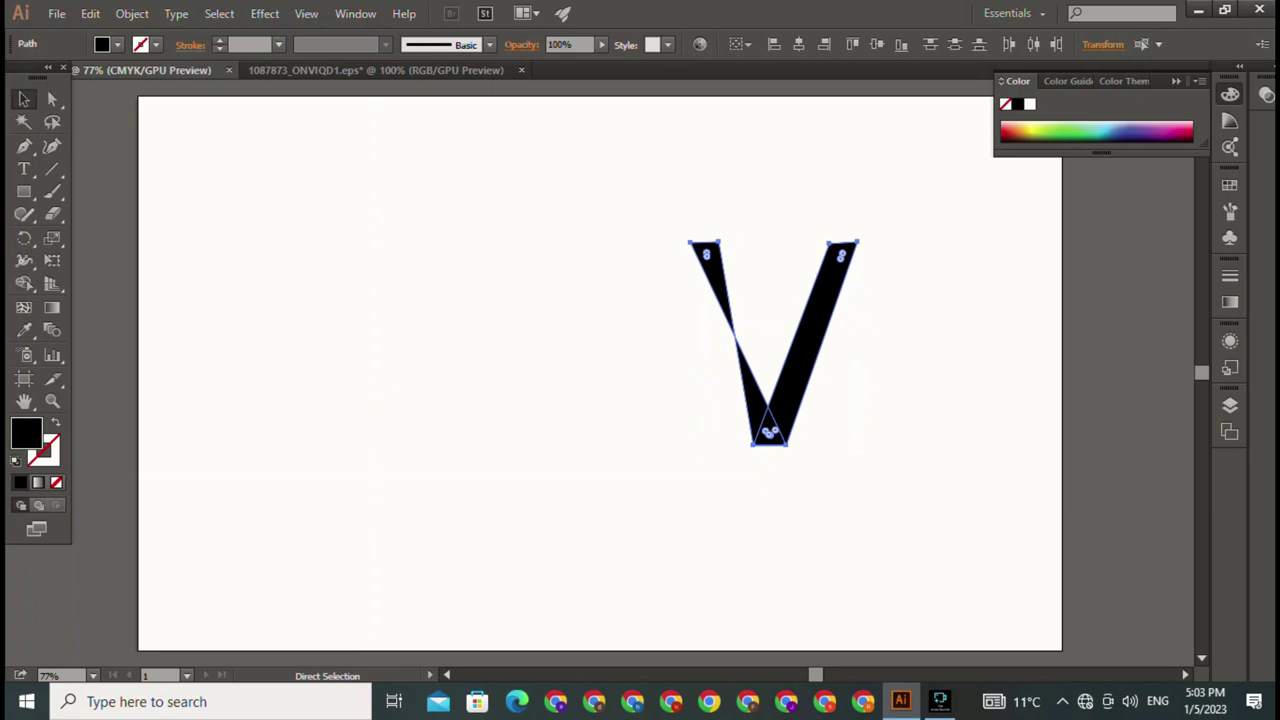
{"action": "key", "text": "v"}
{"action": "key", "text": "ctrl+shift+a"}
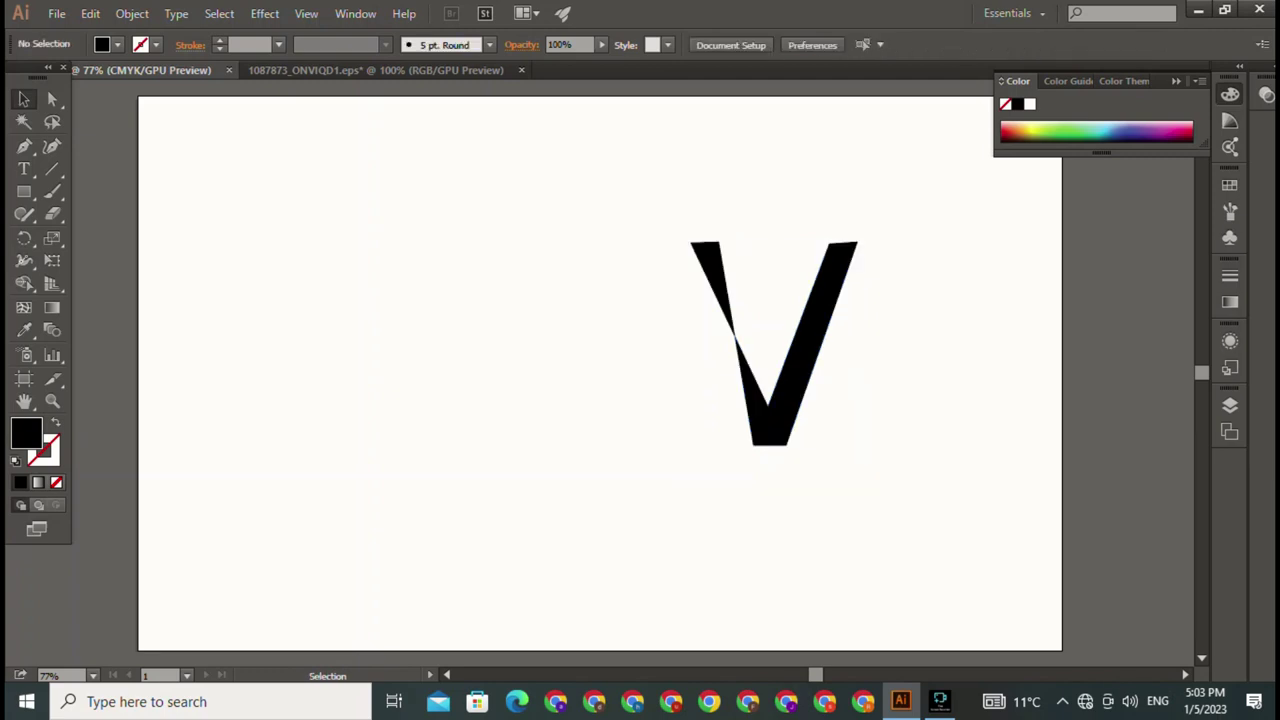
{"action": "key", "text": "ctrl+a"}
{"action": "double_click", "coordinate": [800, 300]}
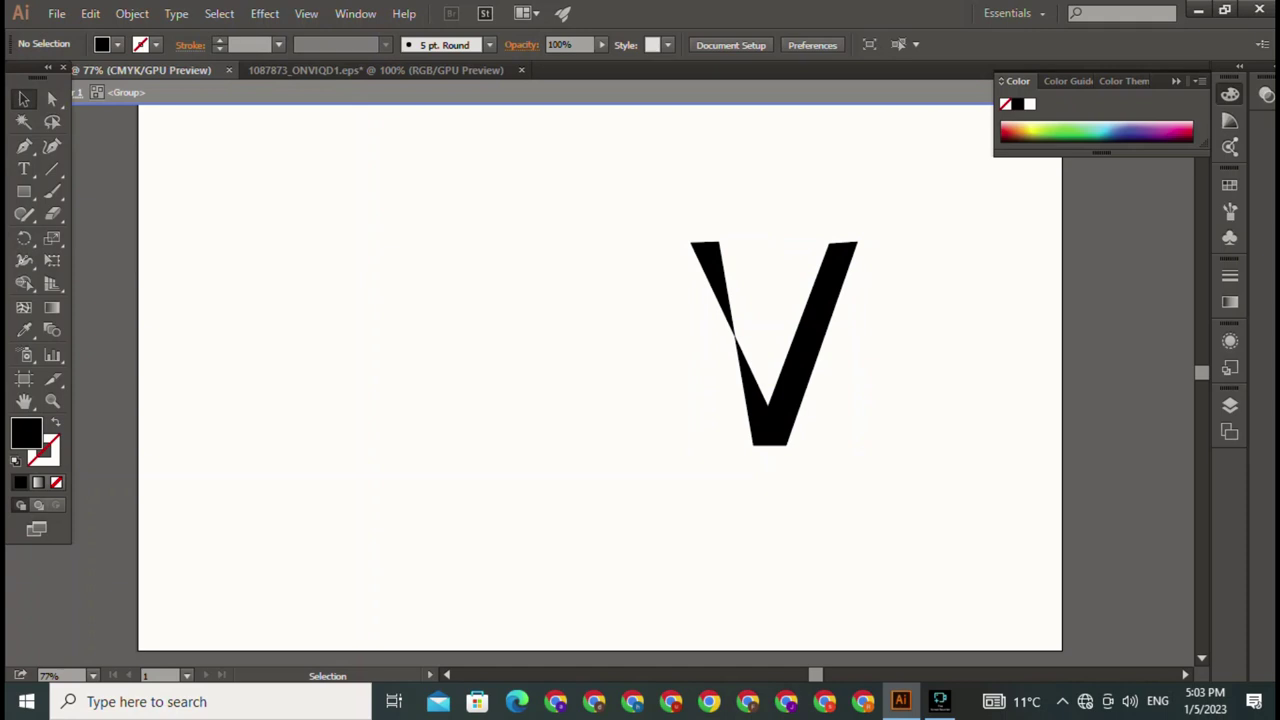
{"action": "key", "text": "Escape"}
{"action": "left_click_drag", "start_coordinate": [820, 300], "coordinate": [590, 313]}
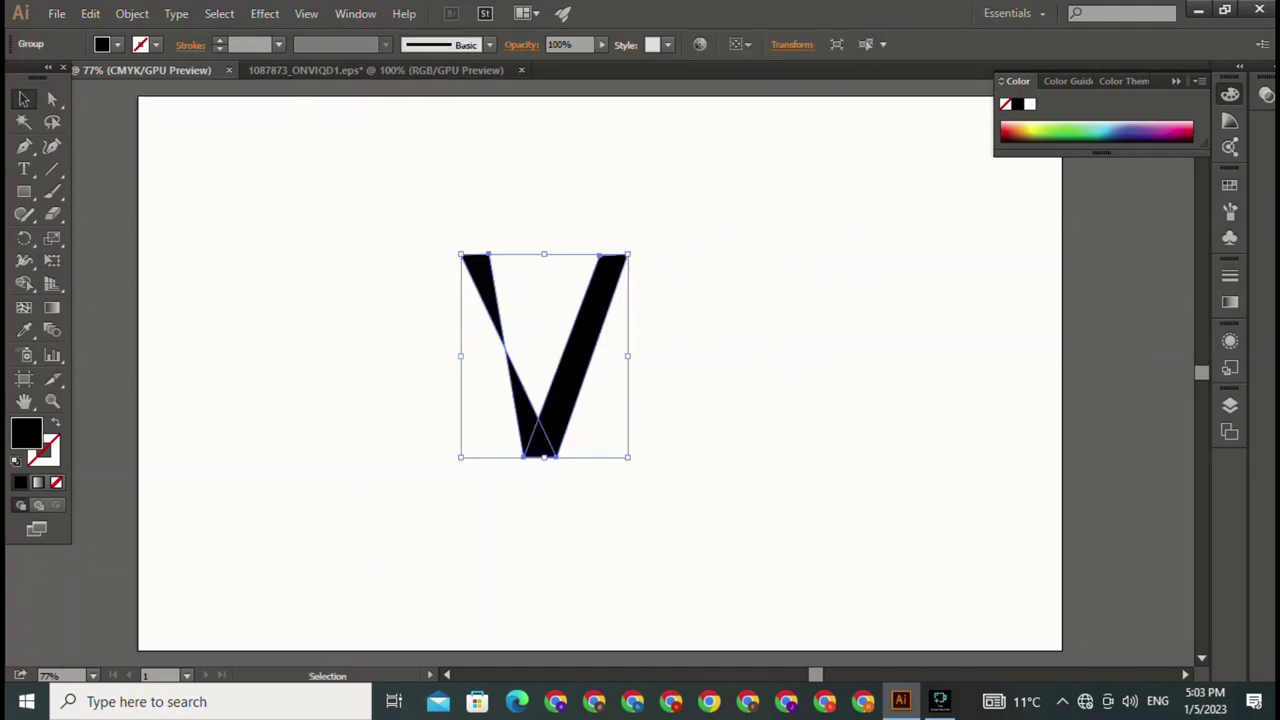
{"action": "key", "text": "ctrl+shift+a"}
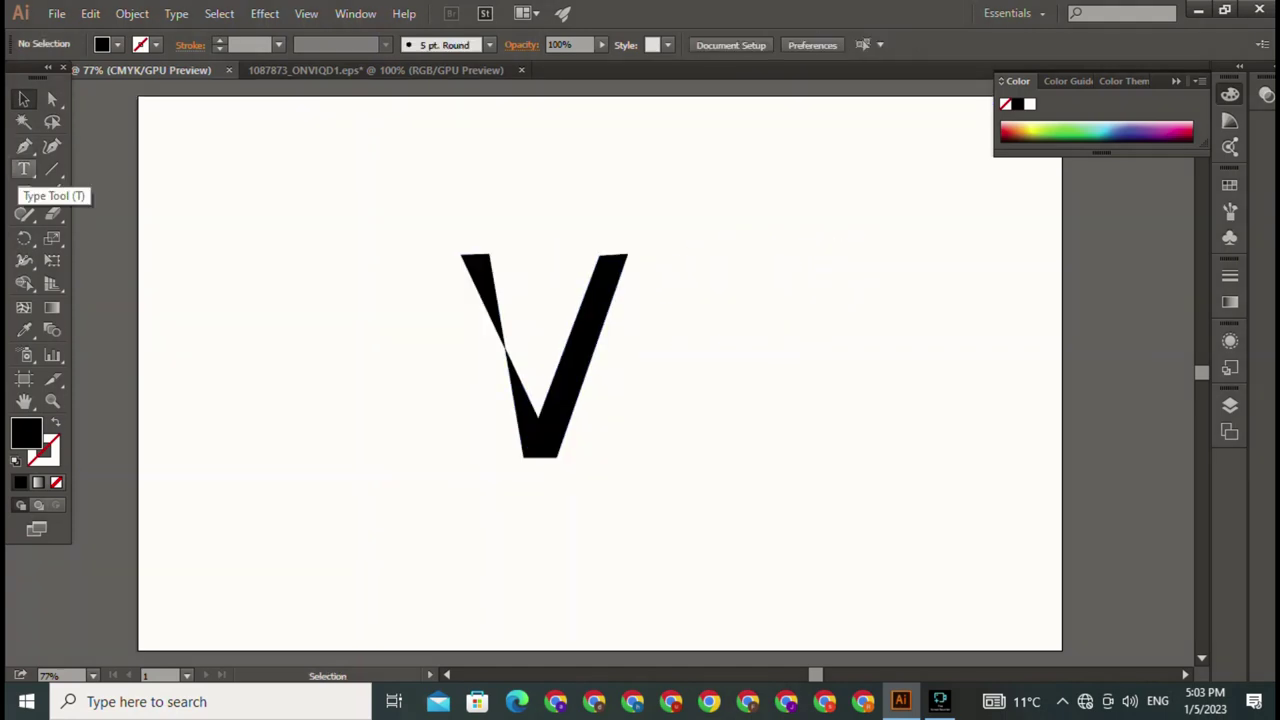
Step: Round off the top-left and top-right corners of the V's arms with live-corner widgets
{"action": "left_click", "coordinate": [52, 98]}
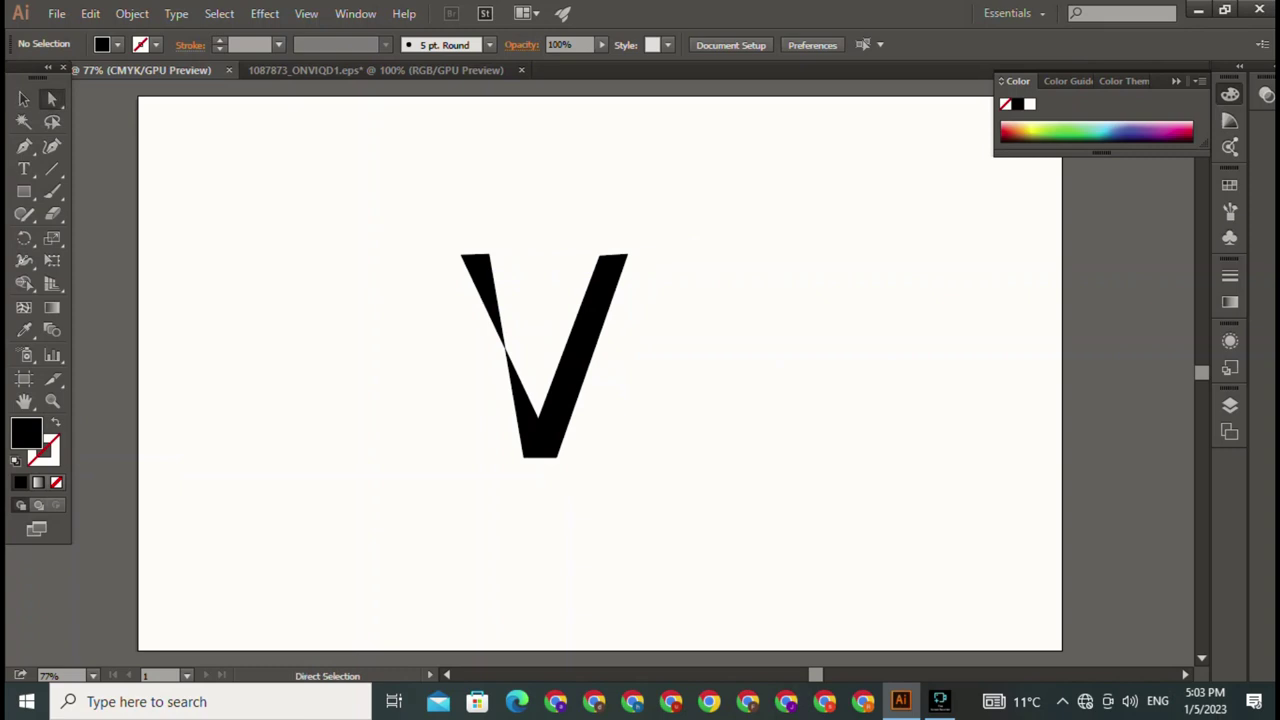
{"action": "left_click_drag", "start_coordinate": [560, 436], "coordinate": [494, 490]}
{"action": "left_click_drag", "start_coordinate": [546, 438], "coordinate": [540, 444]}
{"action": "key", "text": "v"}
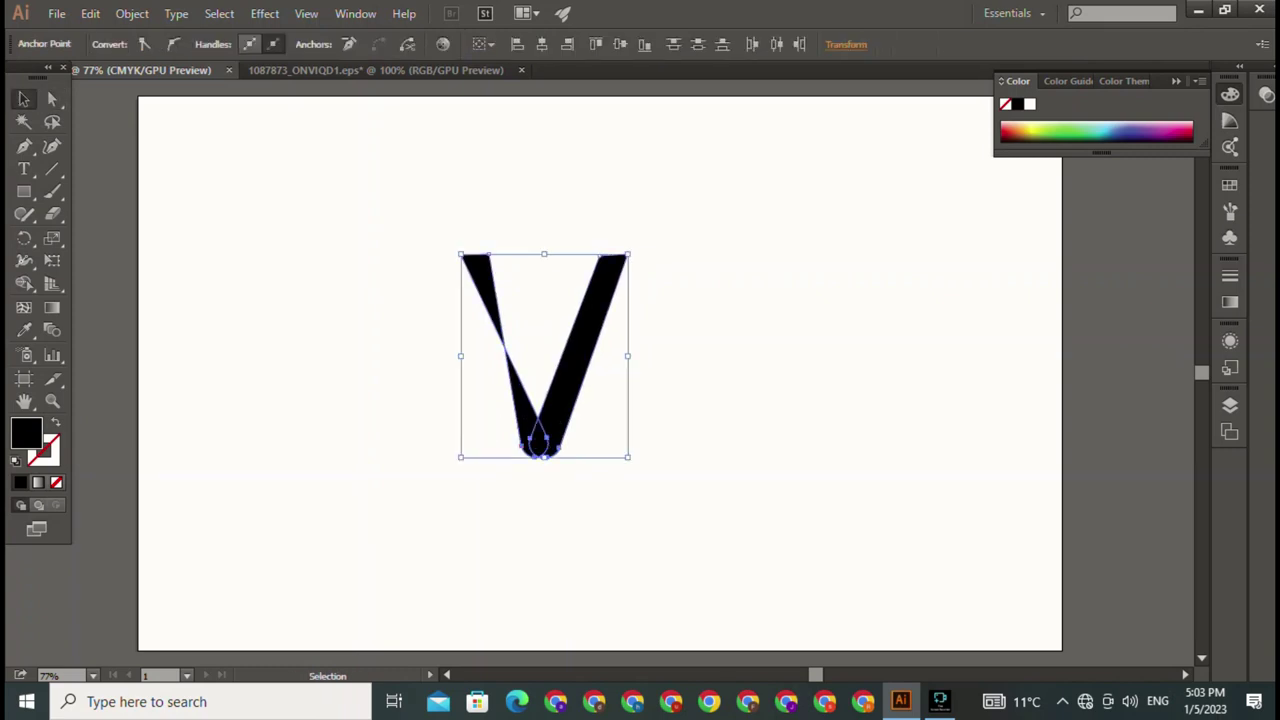
{"action": "key", "text": "ctrl+shift+a"}
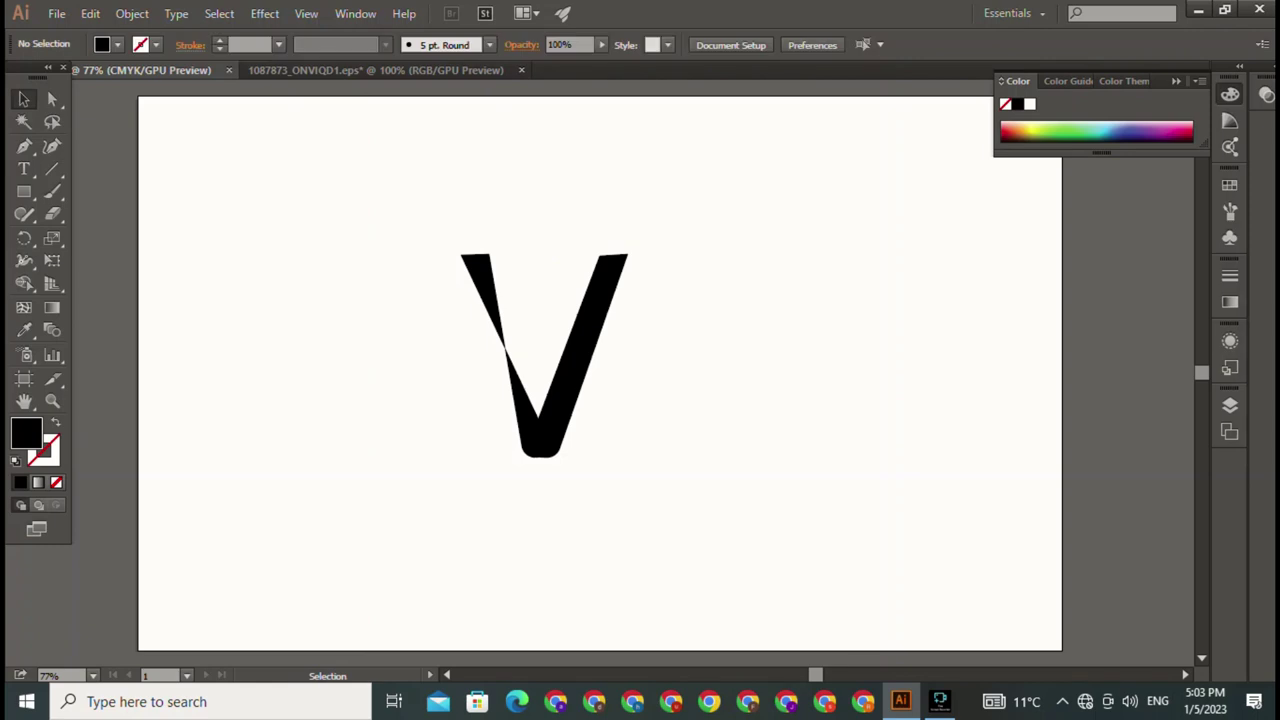
{"action": "key", "text": "a"}
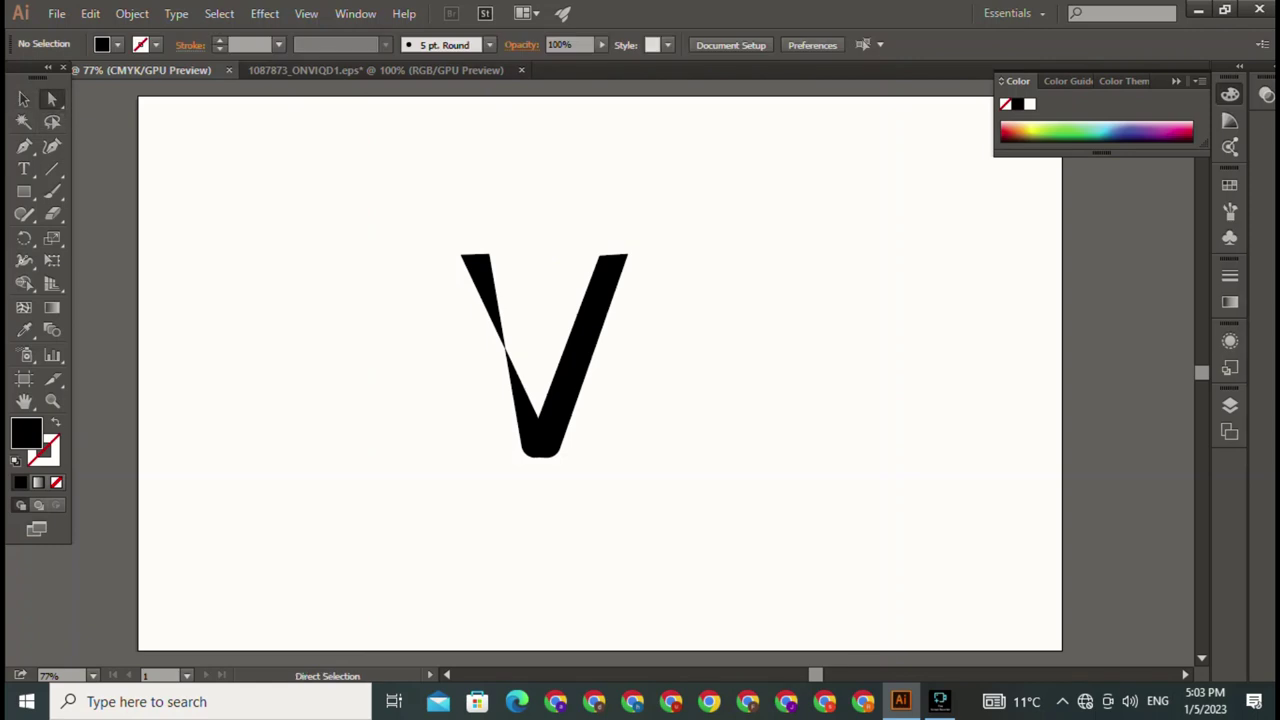
{"action": "left_click", "coordinate": [463, 255]}
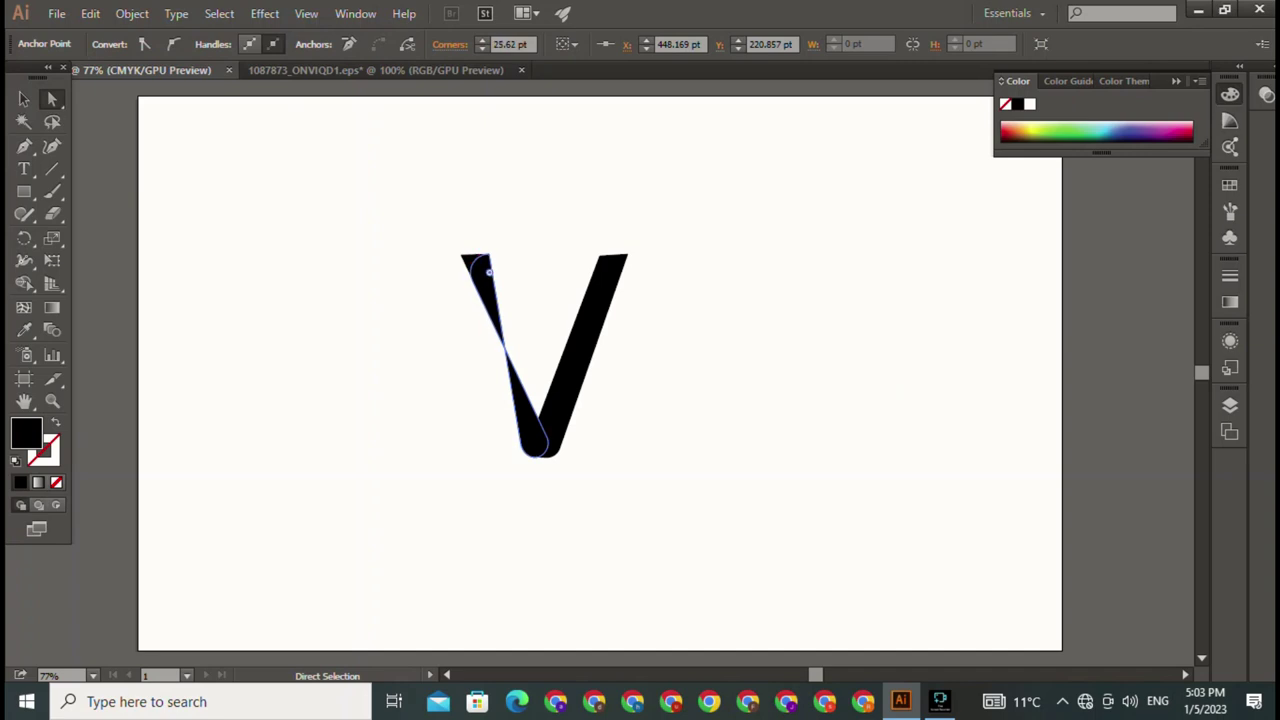
{"action": "left_click_drag", "start_coordinate": [489, 270], "coordinate": [483, 265]}
{"action": "left_click", "coordinate": [627, 256]}
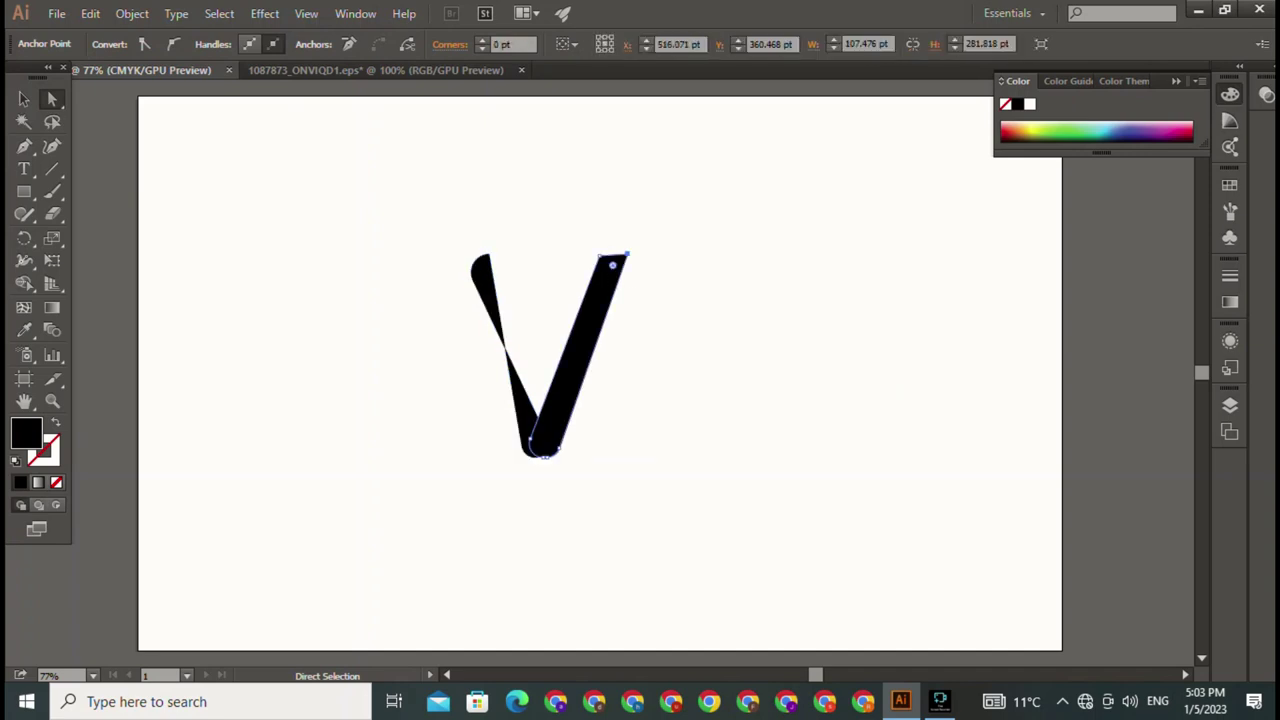
{"action": "left_click_drag", "start_coordinate": [601, 274], "coordinate": [599, 271]}
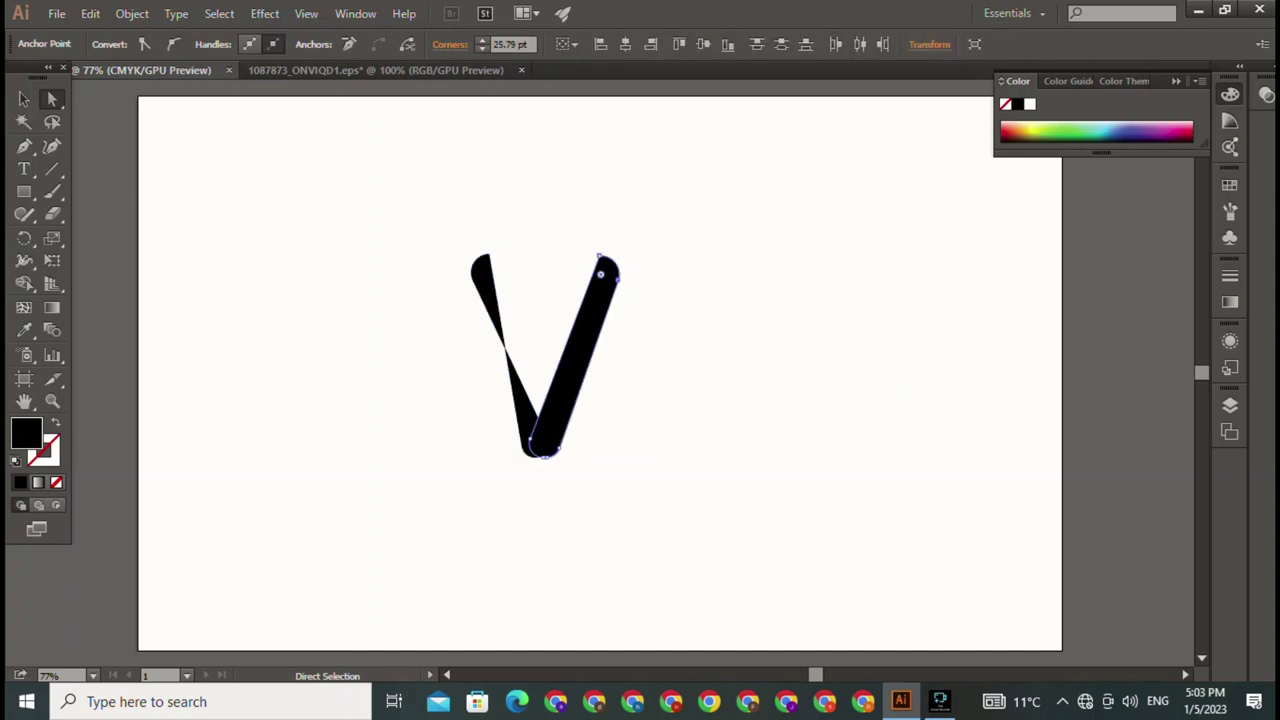
Step: Move the rounded V slightly lower on the artboard
{"action": "key", "text": "v"}
{"action": "key", "text": "ctrl+shift+a"}
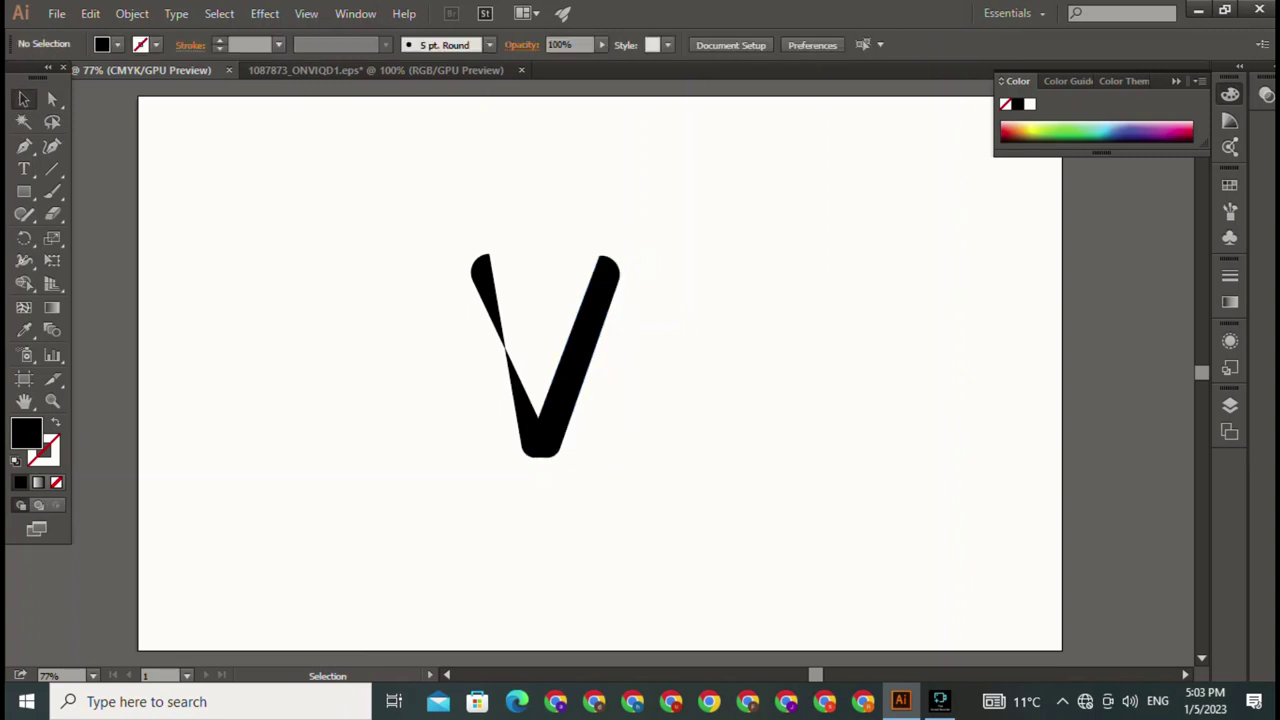
{"action": "left_click_drag", "start_coordinate": [598, 290], "coordinate": [590, 332]}
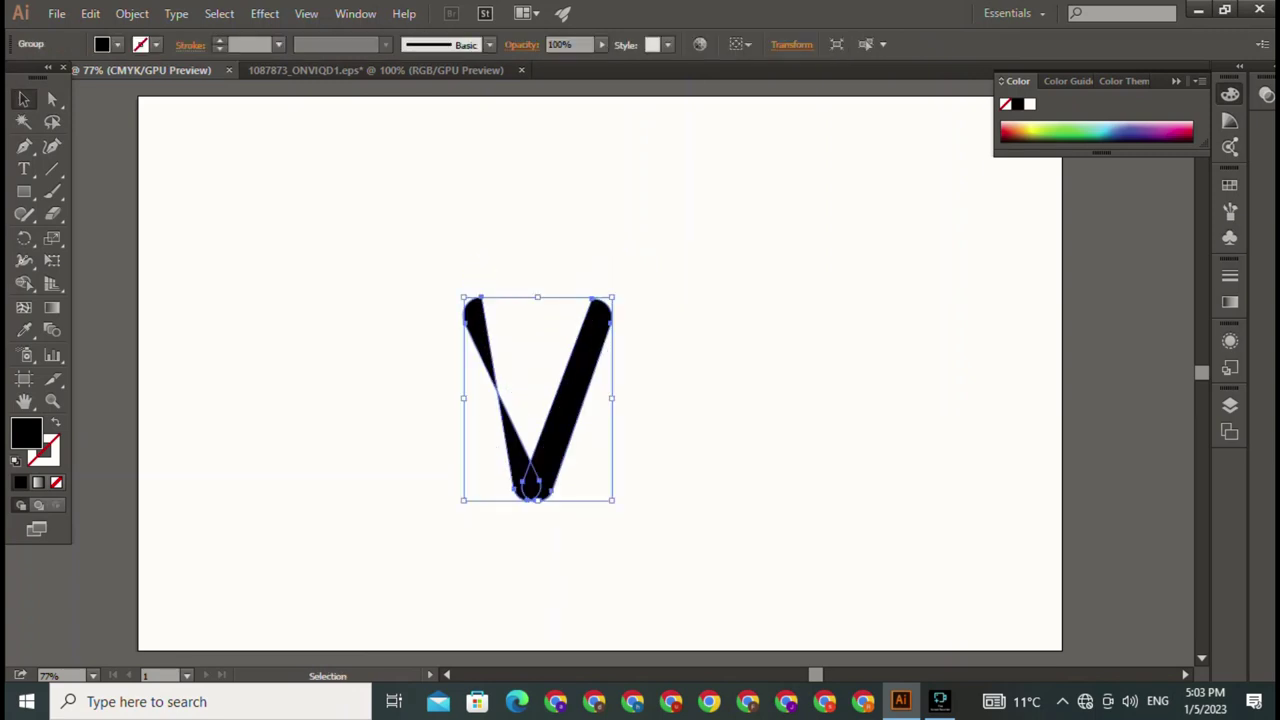
{"action": "key", "text": "ctrl+shift+a"}
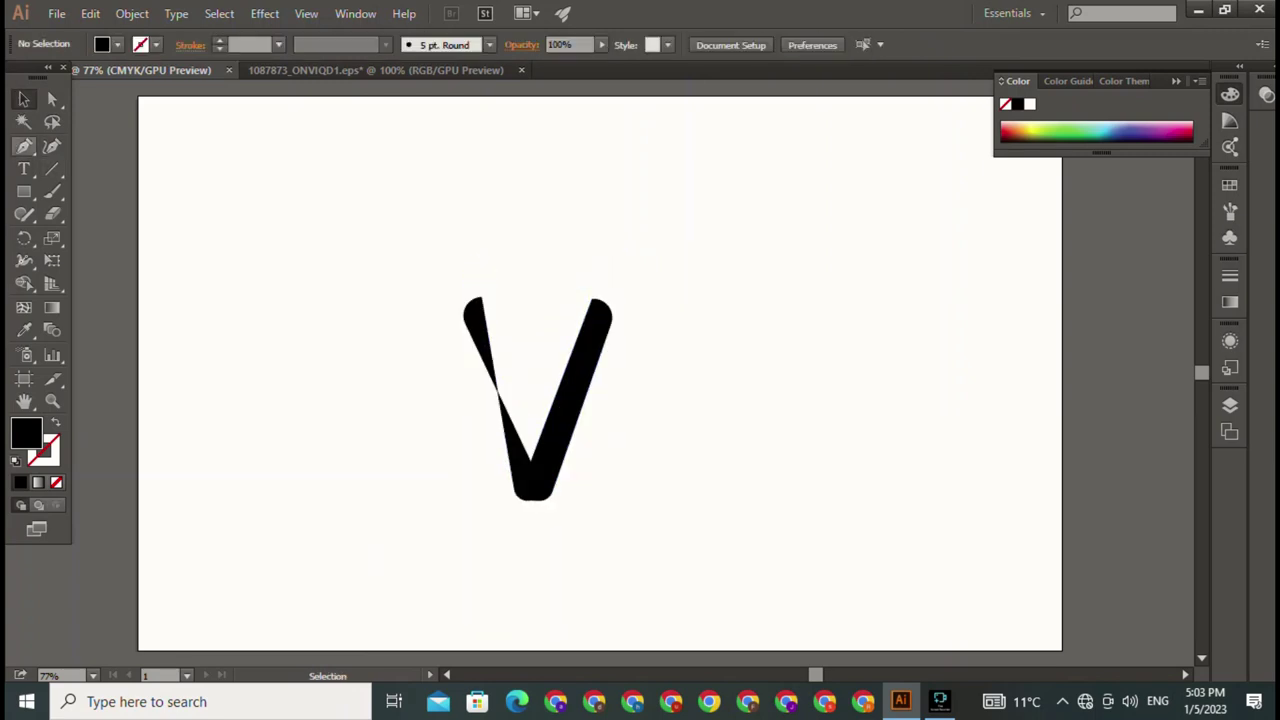
Step: Type a capital D above the V and enlarge it
{"action": "left_click", "coordinate": [24, 169]}
{"action": "left_click", "coordinate": [601, 210]}
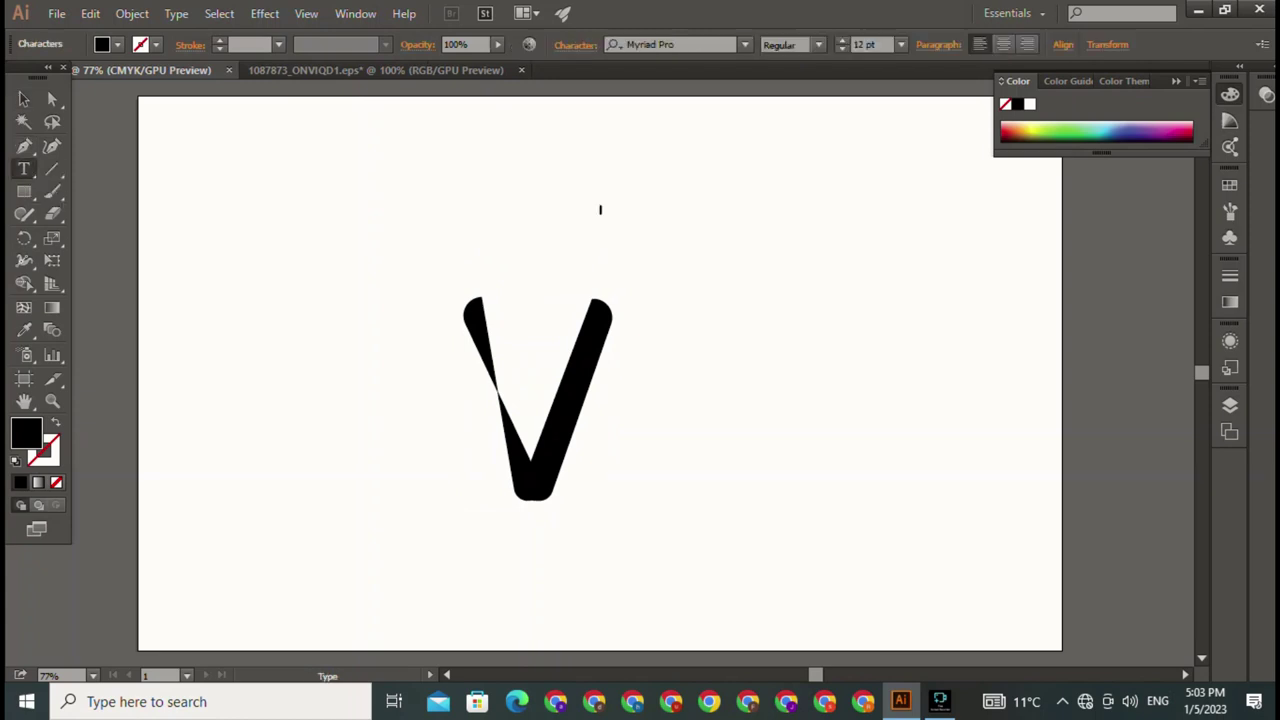
{"action": "type", "text": "D"}
{"action": "left_click", "coordinate": [24, 99]}
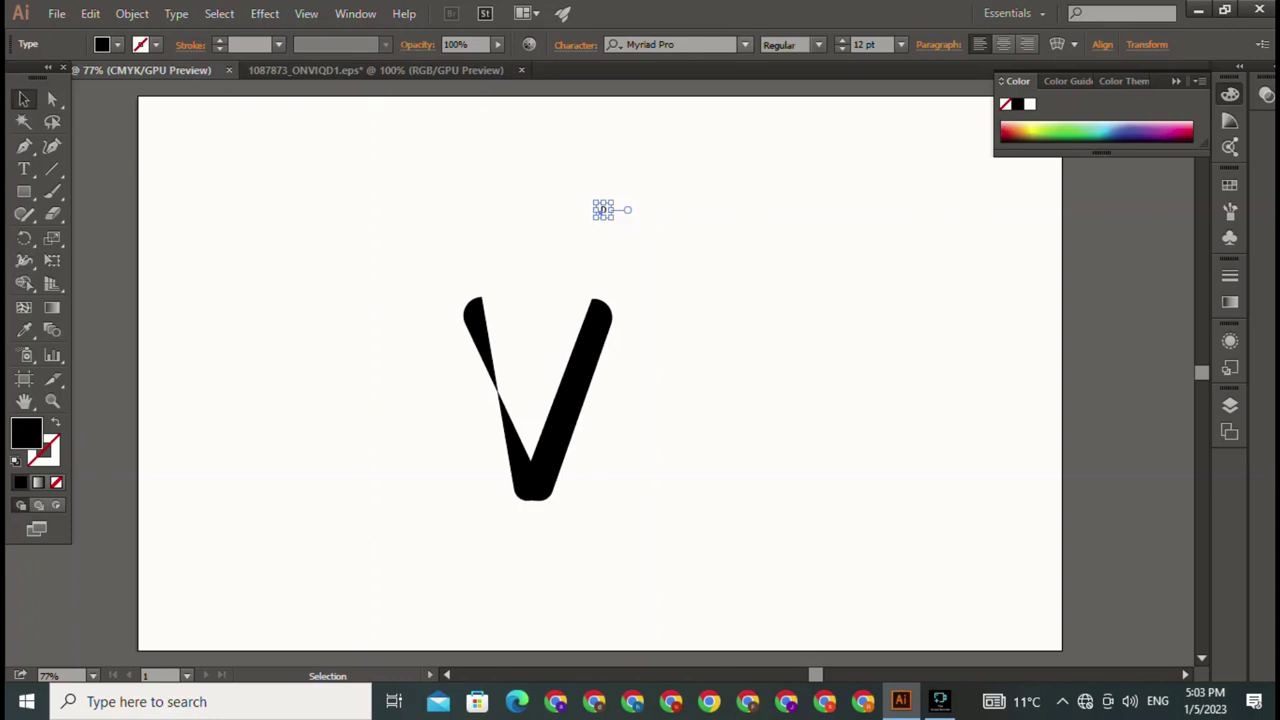
{"action": "left_click_drag", "start_coordinate": [613, 218], "coordinate": [744, 350]}
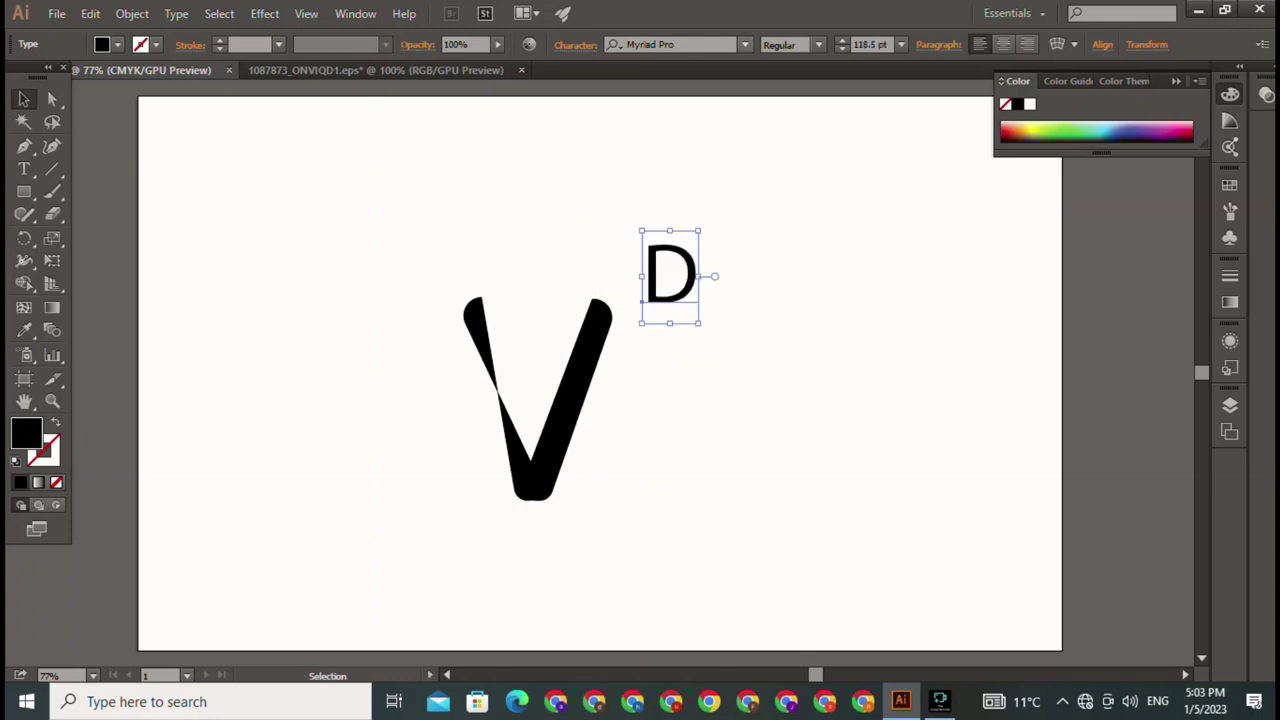
Step: Try the Niagara Engraved and then OCR A Std fonts on the D
{"action": "left_click", "coordinate": [744, 44]}
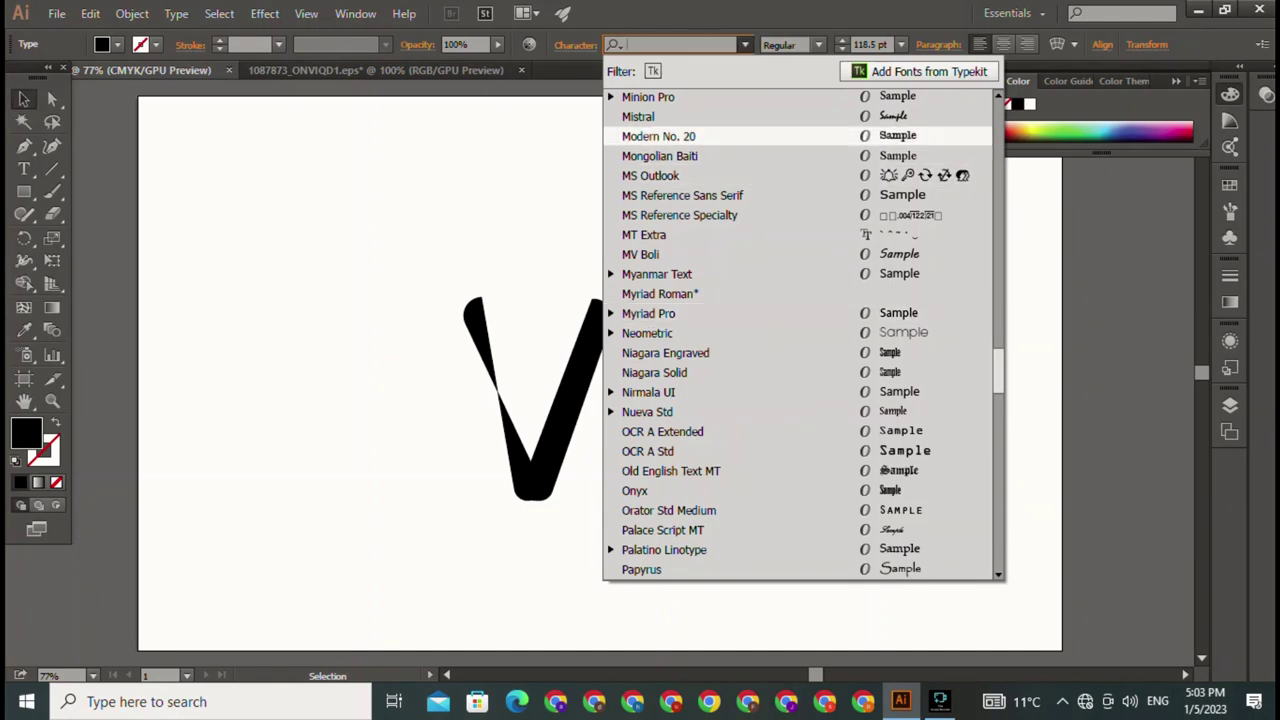
{"action": "left_click", "coordinate": [665, 353]}
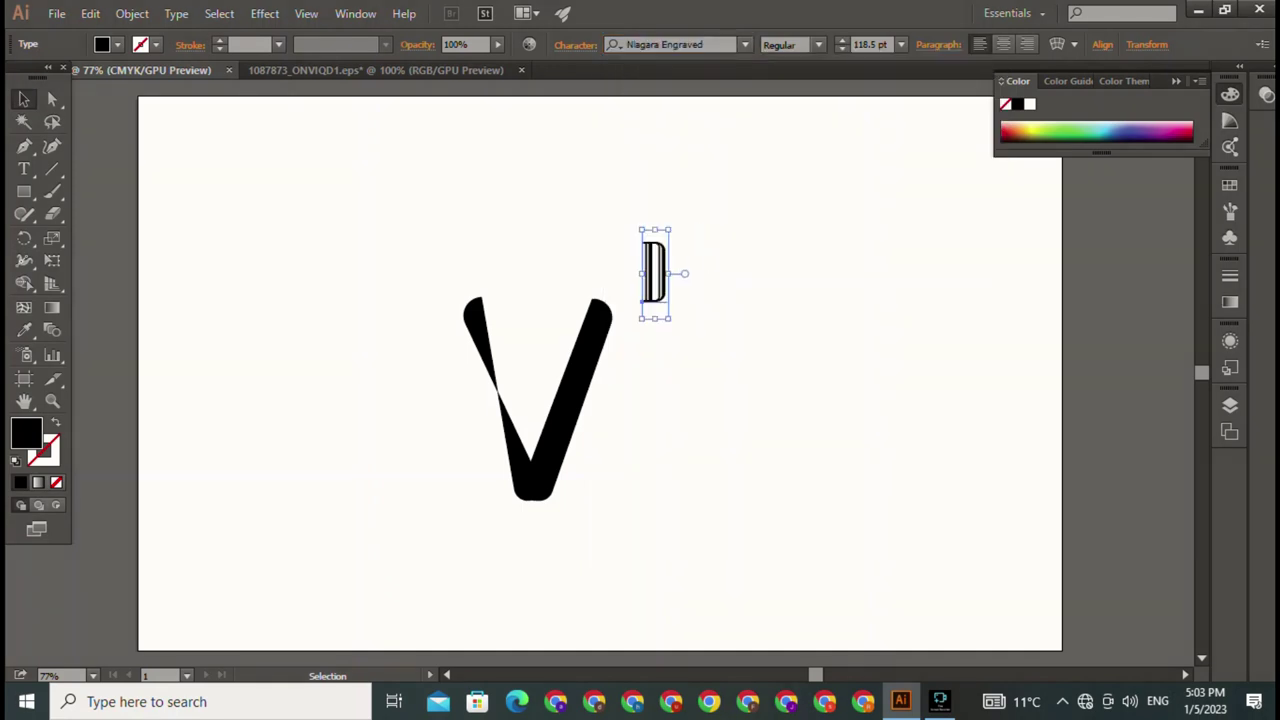
{"action": "left_click", "coordinate": [744, 44]}
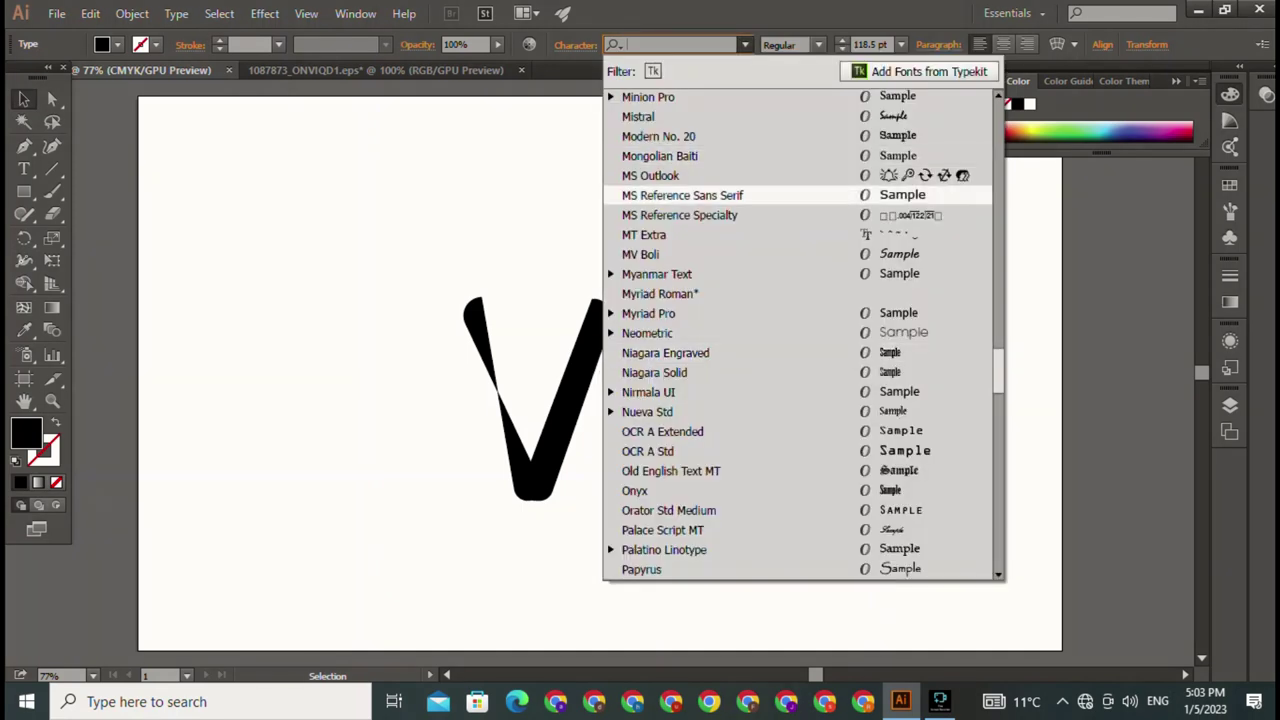
{"action": "key", "text": "Escape"}
{"action": "type", "text": "OCR A Std"}
{"action": "key", "text": "Return"}
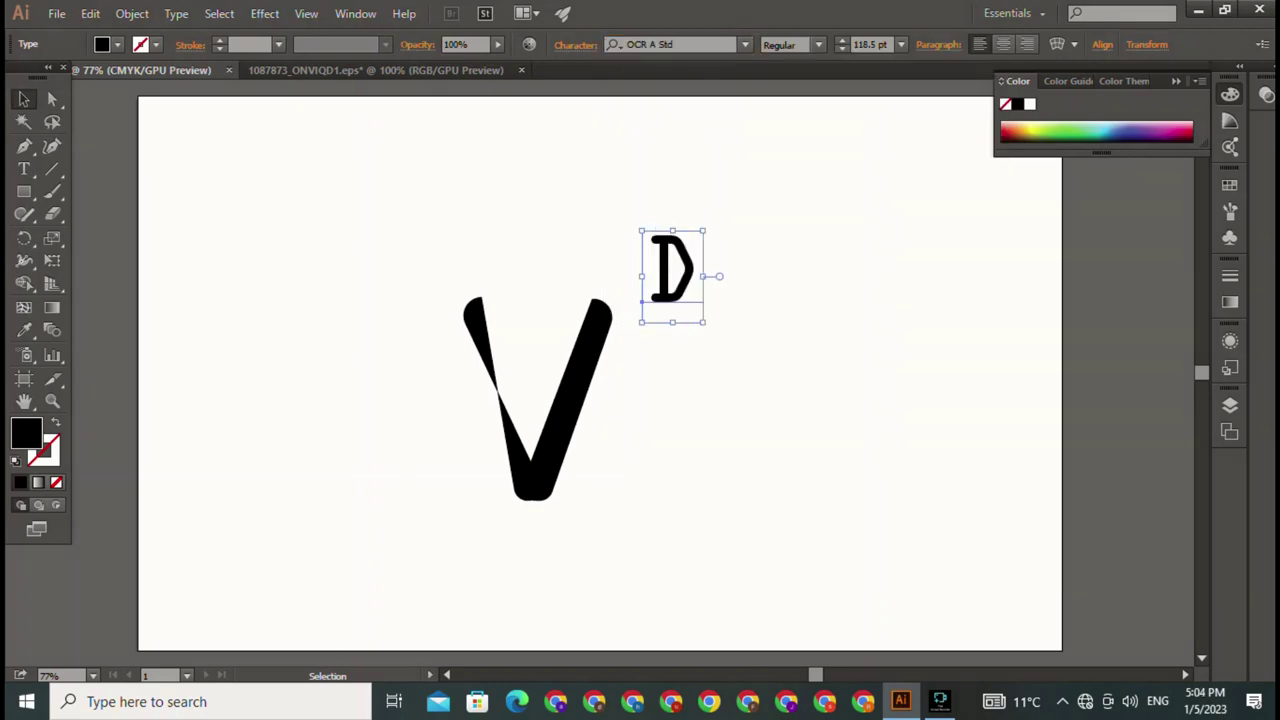
Step: Browse the font list and set the D in Home Christmas Regular
{"action": "left_click", "coordinate": [744, 44]}
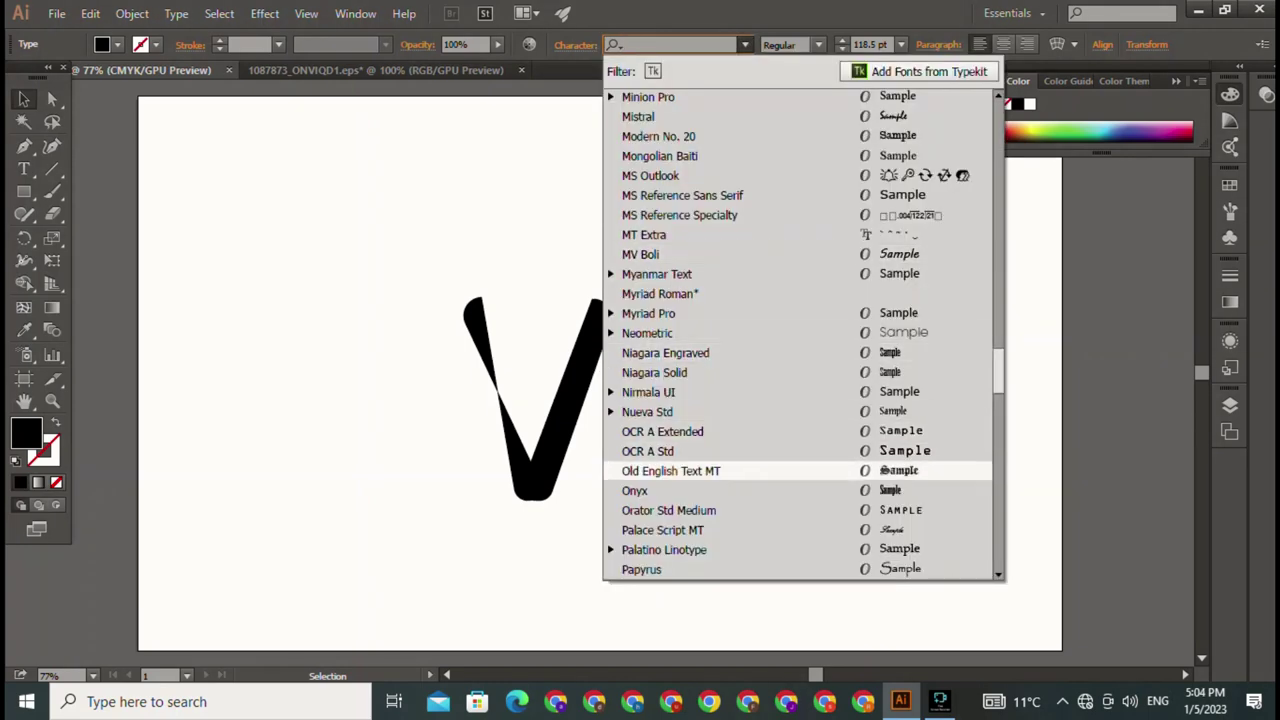
{"action": "key", "text": "Down"}
{"action": "key", "text": "Down"}
{"action": "key", "text": "Down"}
{"action": "key", "text": "Down"}
{"action": "key", "text": "Down"}
{"action": "key", "text": "Down"}
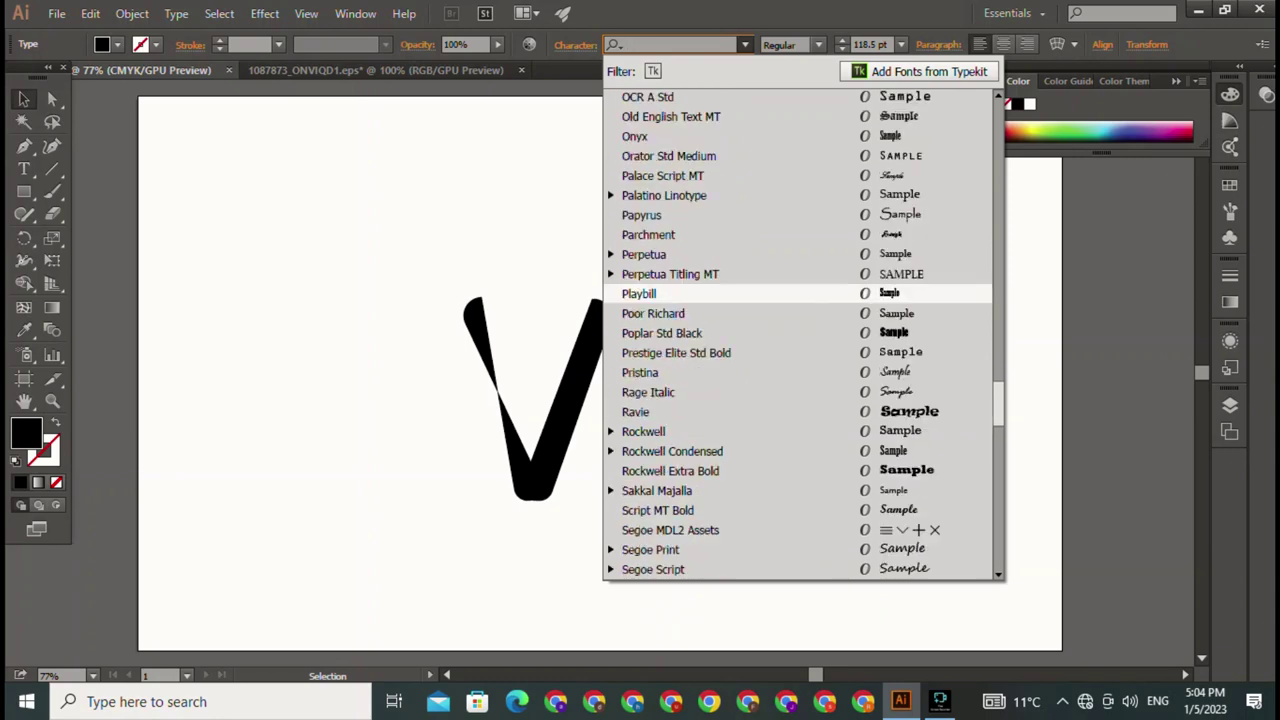
{"action": "scroll", "coordinate": [803, 334], "scroll_direction": "down", "scroll_amount": 3}
{"action": "scroll", "coordinate": [803, 334], "scroll_direction": "down", "scroll_amount": 4}
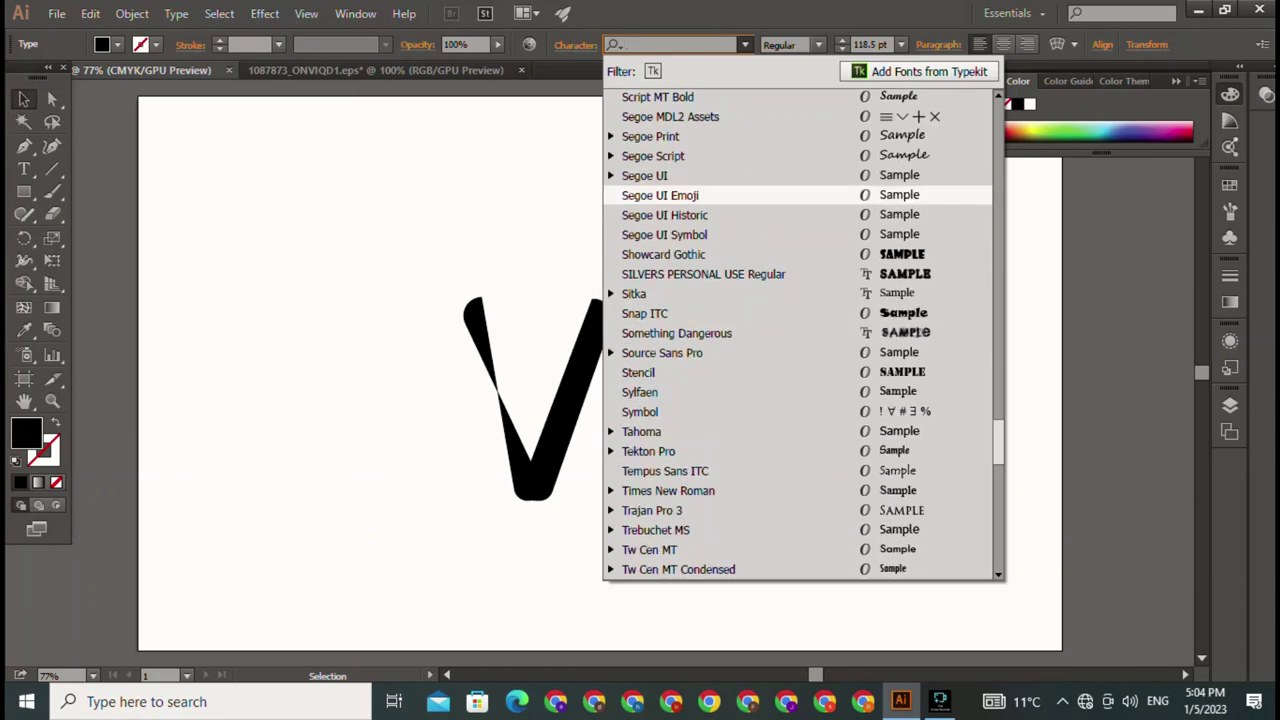
{"action": "scroll", "coordinate": [803, 334], "scroll_direction": "down", "scroll_amount": 2}
{"action": "scroll", "coordinate": [803, 334], "scroll_direction": "down", "scroll_amount": 3}
{"action": "scroll", "coordinate": [803, 334], "scroll_direction": "down", "scroll_amount": 3}
{"action": "scroll", "coordinate": [803, 334], "scroll_direction": "up", "scroll_amount": 6}
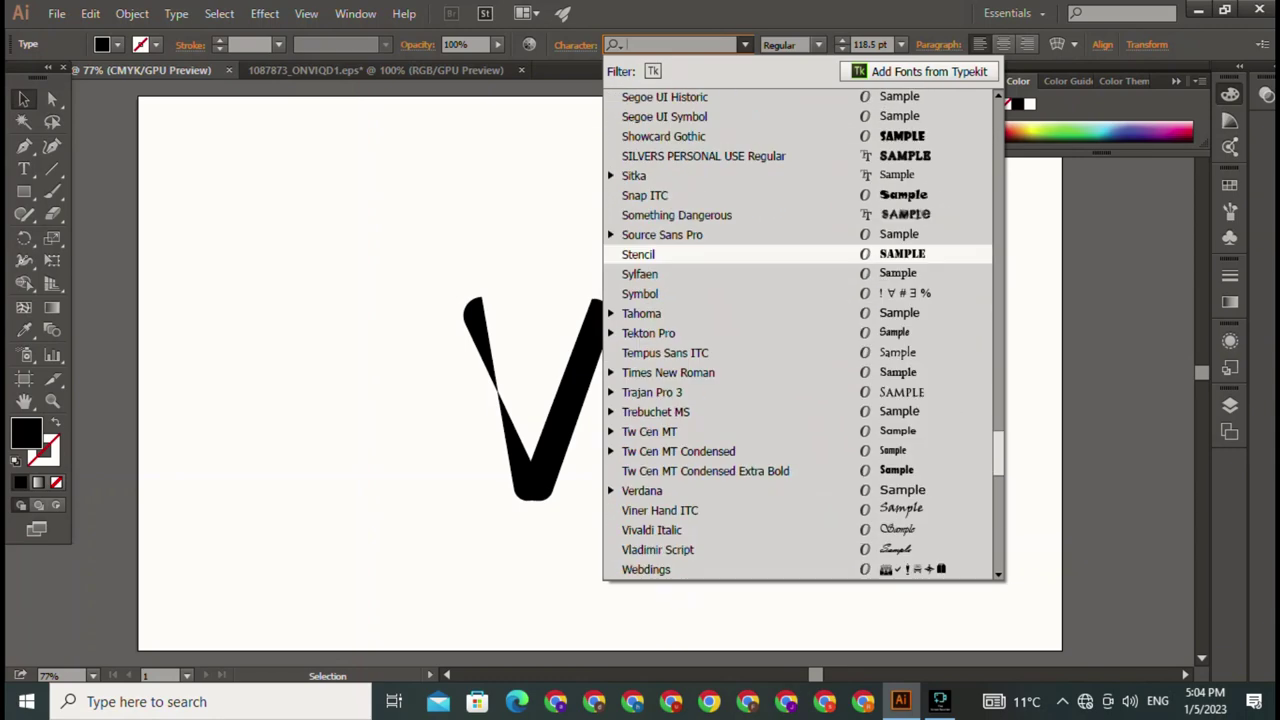
{"action": "scroll", "coordinate": [803, 334], "scroll_direction": "up", "scroll_amount": 6}
{"action": "scroll", "coordinate": [803, 334], "scroll_direction": "up", "scroll_amount": 10}
{"action": "scroll", "coordinate": [803, 334], "scroll_direction": "up", "scroll_amount": 6}
{"action": "scroll", "coordinate": [803, 334], "scroll_direction": "up", "scroll_amount": 7}
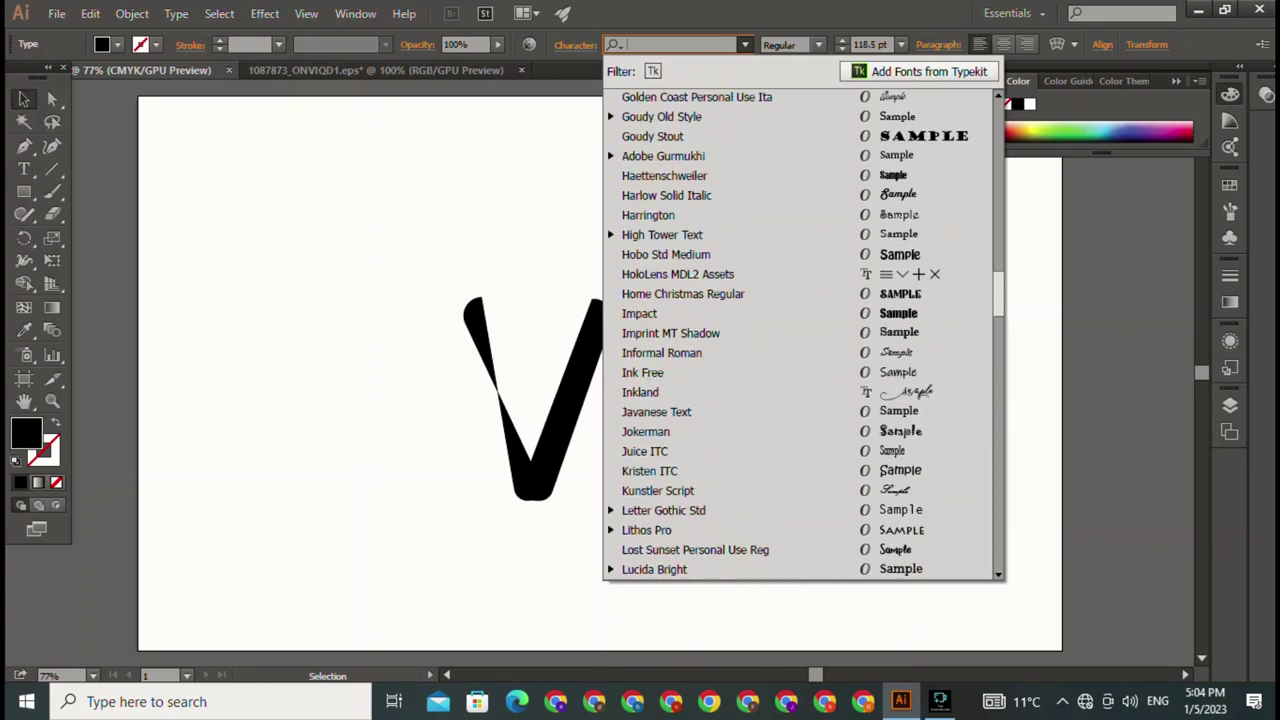
{"action": "scroll", "coordinate": [803, 334], "scroll_direction": "up", "scroll_amount": 3}
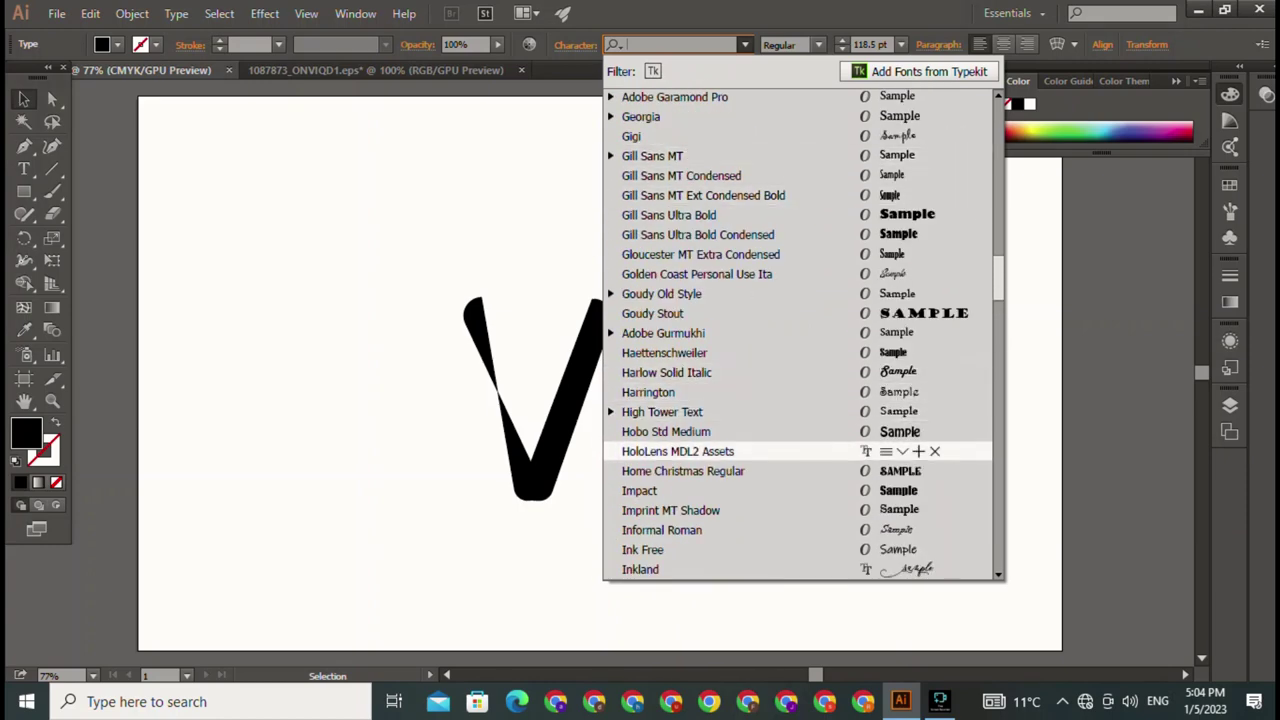
{"action": "key", "text": "Escape"}
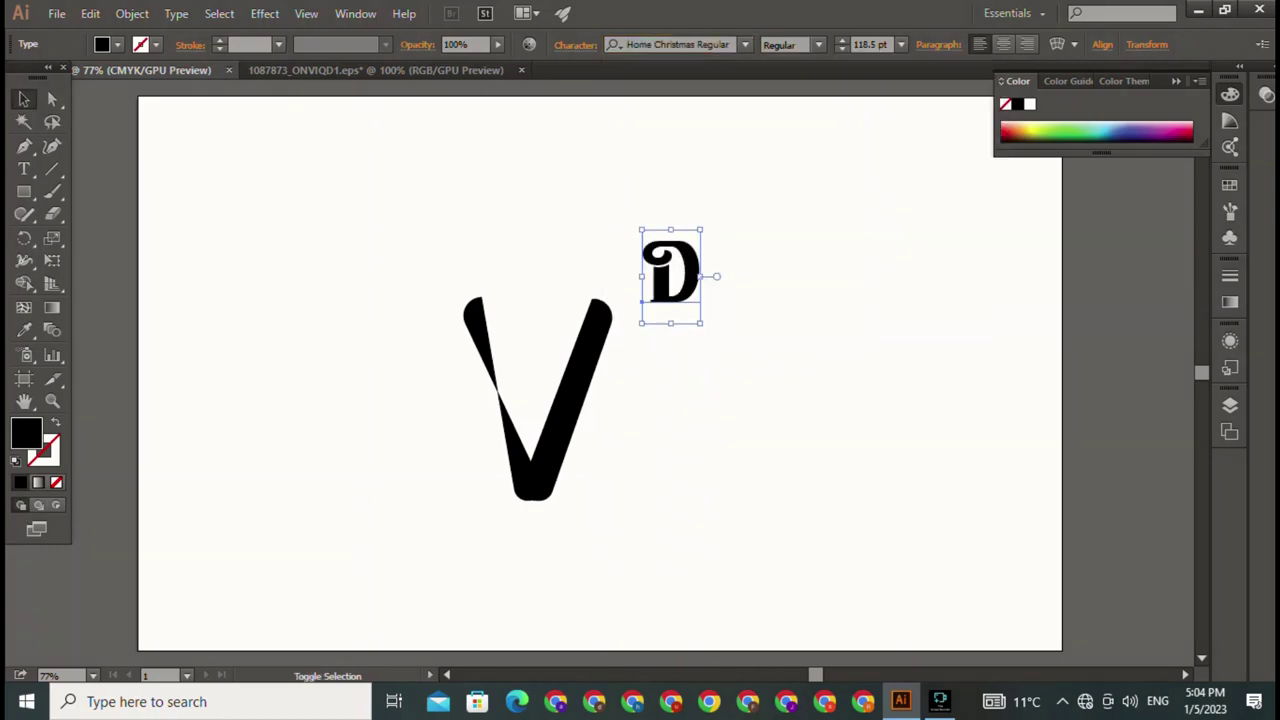
Step: Set the D to 273.5 pt and tuck it against the V's right arm
{"action": "type", "text": "273.5"}
{"action": "key", "text": "Return"}
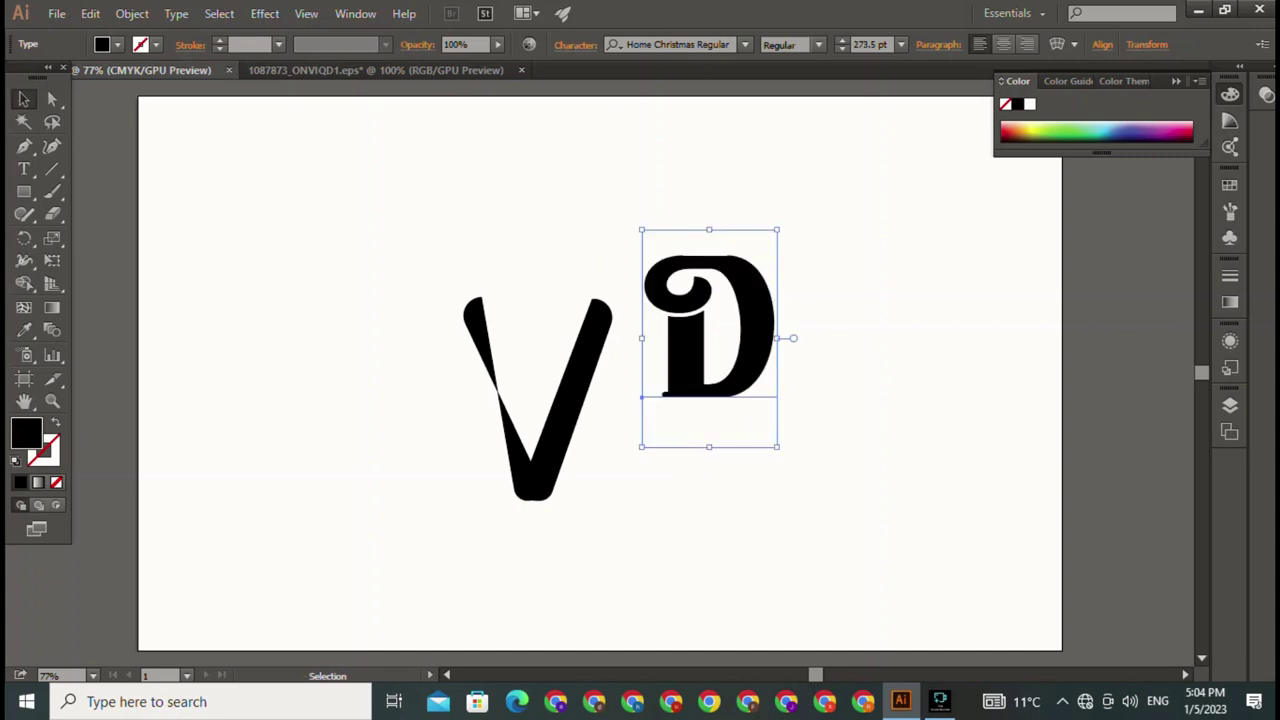
{"action": "left_click_drag", "start_coordinate": [709, 330], "coordinate": [676, 392]}
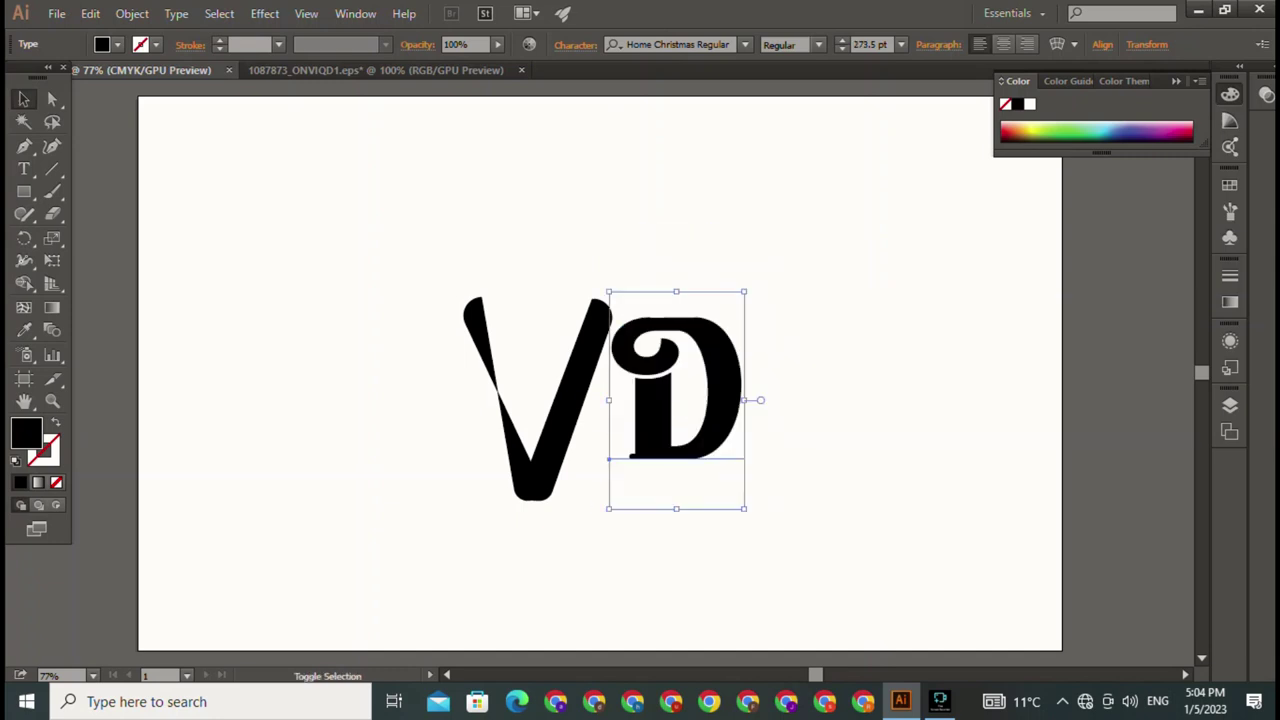
{"action": "left_click_drag", "start_coordinate": [676, 392], "coordinate": [608, 470]}
Step: Move the V and D together toward the artboard's right edge
{"action": "mouse_move", "coordinate": [386, 255]}
{"action": "left_mouse_down"}
{"action": "mouse_move", "coordinate": [612, 468]}
{"action": "mouse_move", "coordinate": [589, 506]}
{"action": "left_mouse_up"}
{"action": "key", "text": "ctrl+shift+a"}
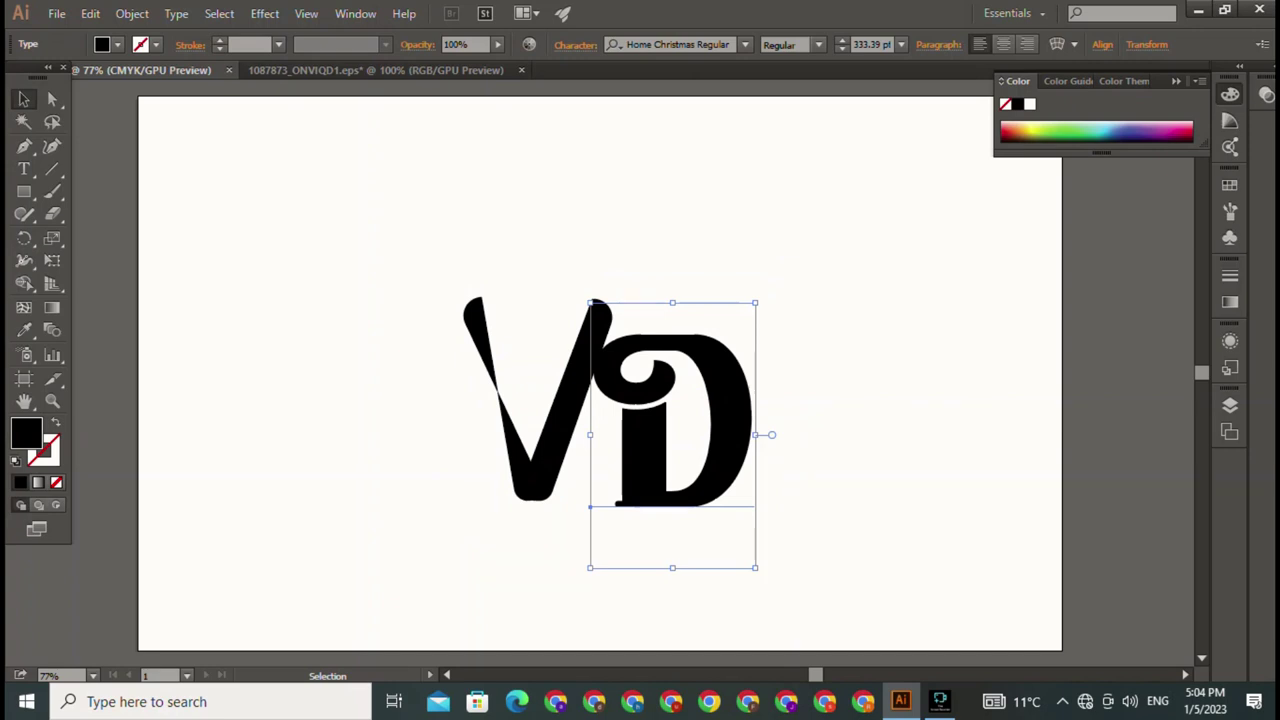
{"action": "key", "text": "ctrl+a"}
{"action": "left_click_drag", "start_coordinate": [540, 400], "coordinate": [958, 382]}
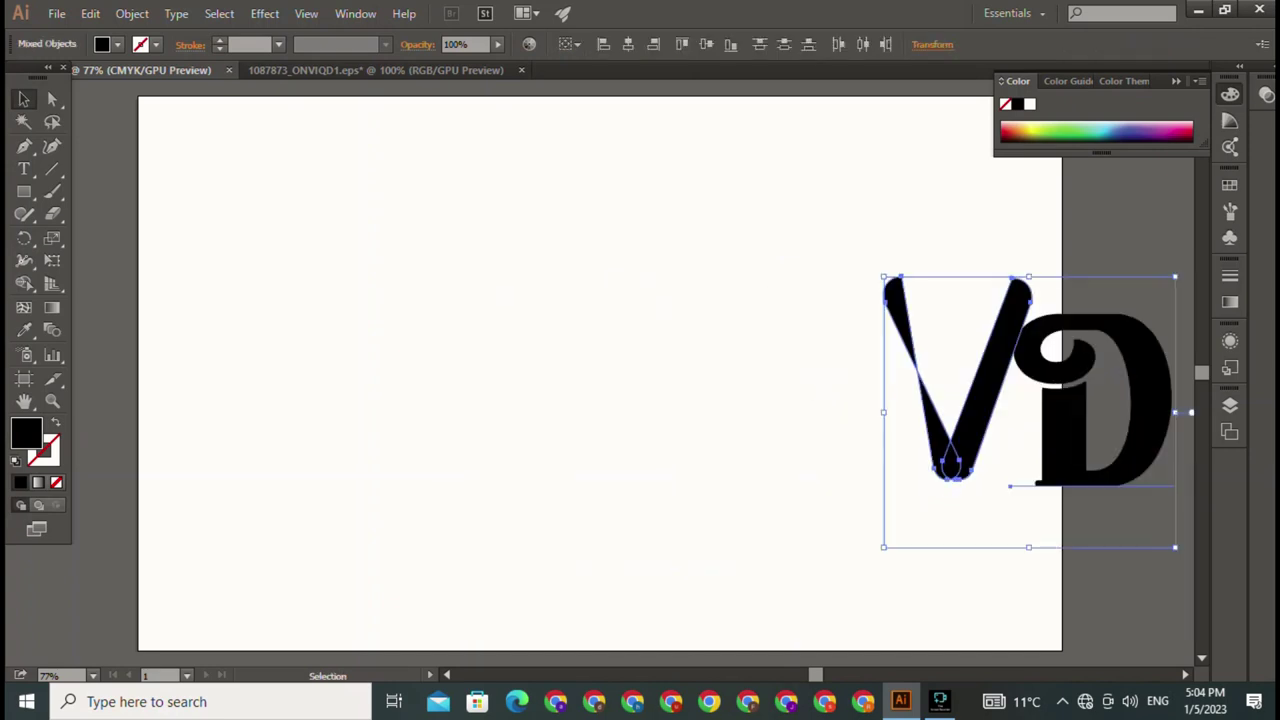
{"action": "key", "text": "ctrl+Tab"}
Step: Shift the heartbeat-and-stethoscope artwork right and slightly down, briefly checking the EPS document
{"action": "mouse_move", "coordinate": [565, 458]}
{"action": "left_mouse_down"}
{"action": "mouse_move", "coordinate": [347, 117]}
{"action": "mouse_move", "coordinate": [140, 70]}
{"action": "mouse_move", "coordinate": [475, 390]}
{"action": "left_mouse_up"}
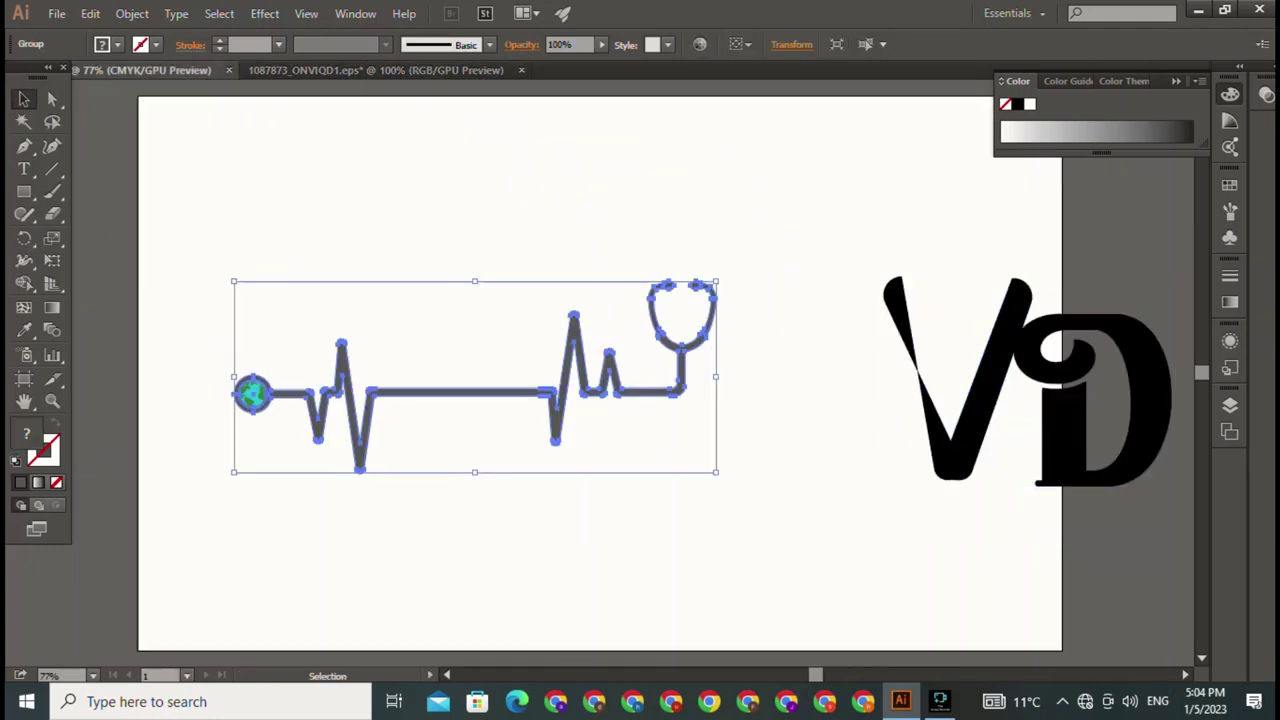
{"action": "key", "text": "ctrl+shift+a"}
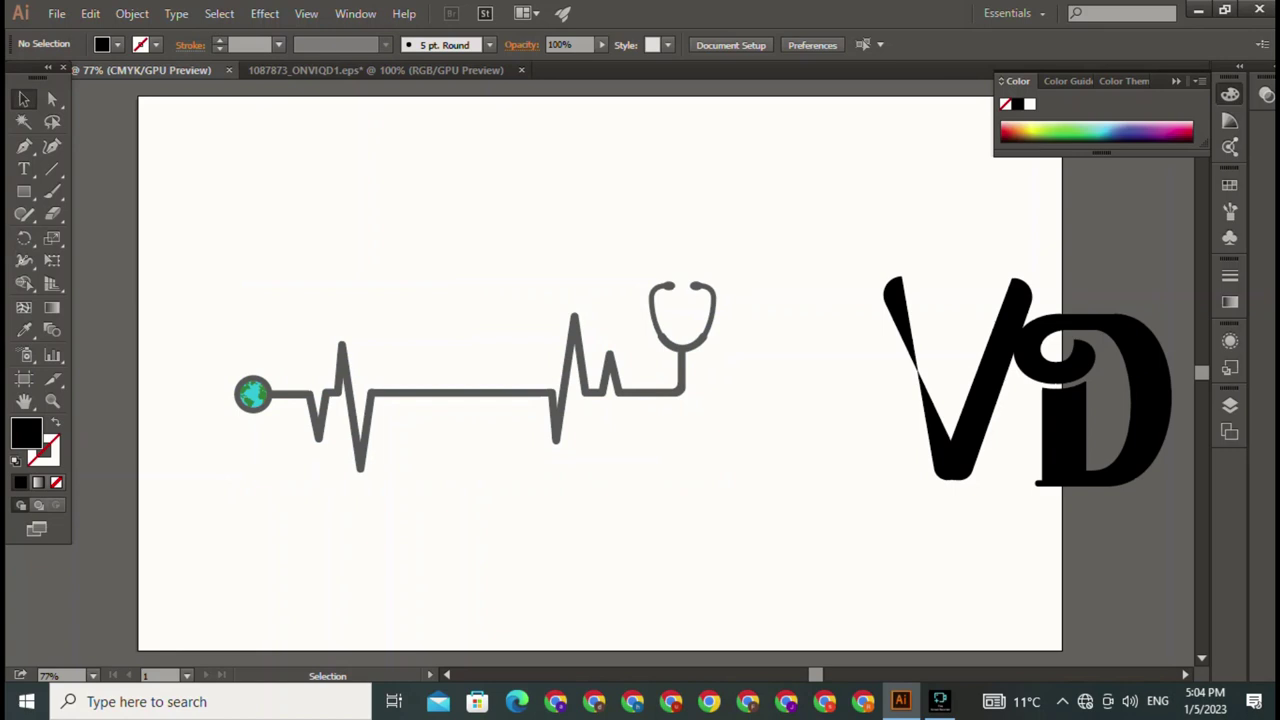
{"action": "left_click_drag", "start_coordinate": [460, 394], "coordinate": [562, 412]}
{"action": "key", "text": "ctrl+shift+a"}
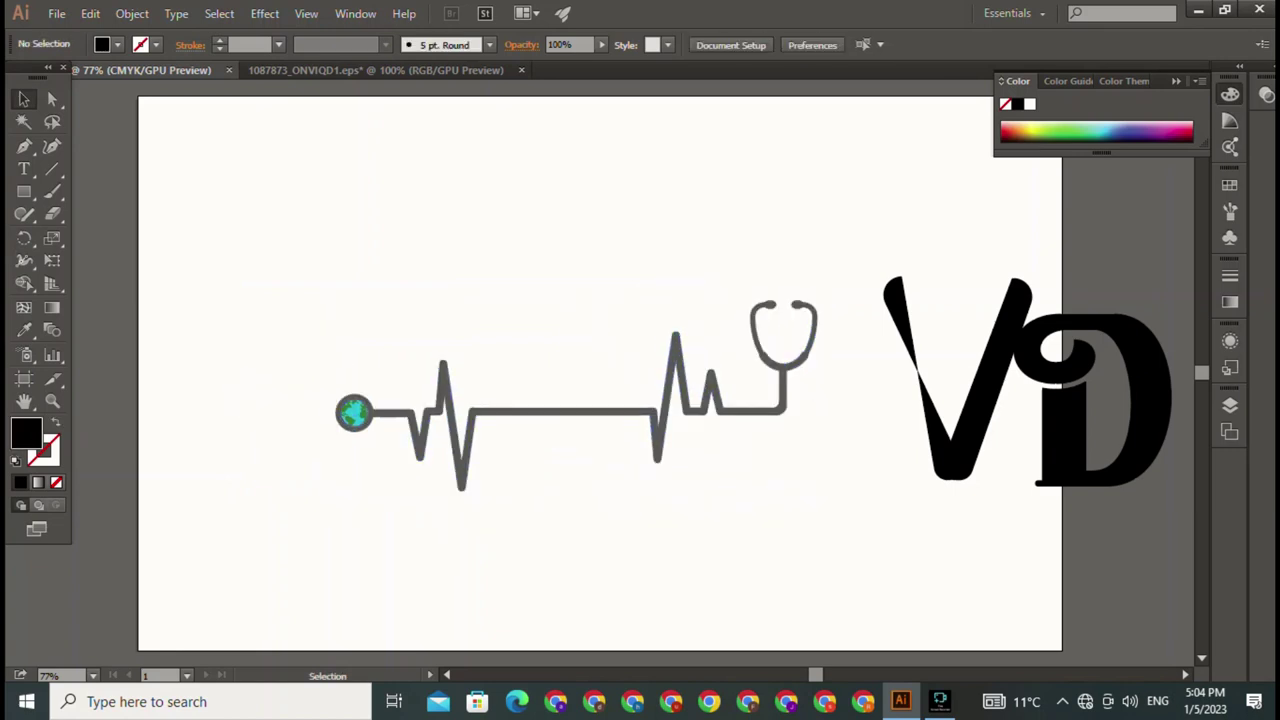
{"action": "left_click", "coordinate": [375, 70]}
{"action": "key", "text": "ctrl+shift+a"}
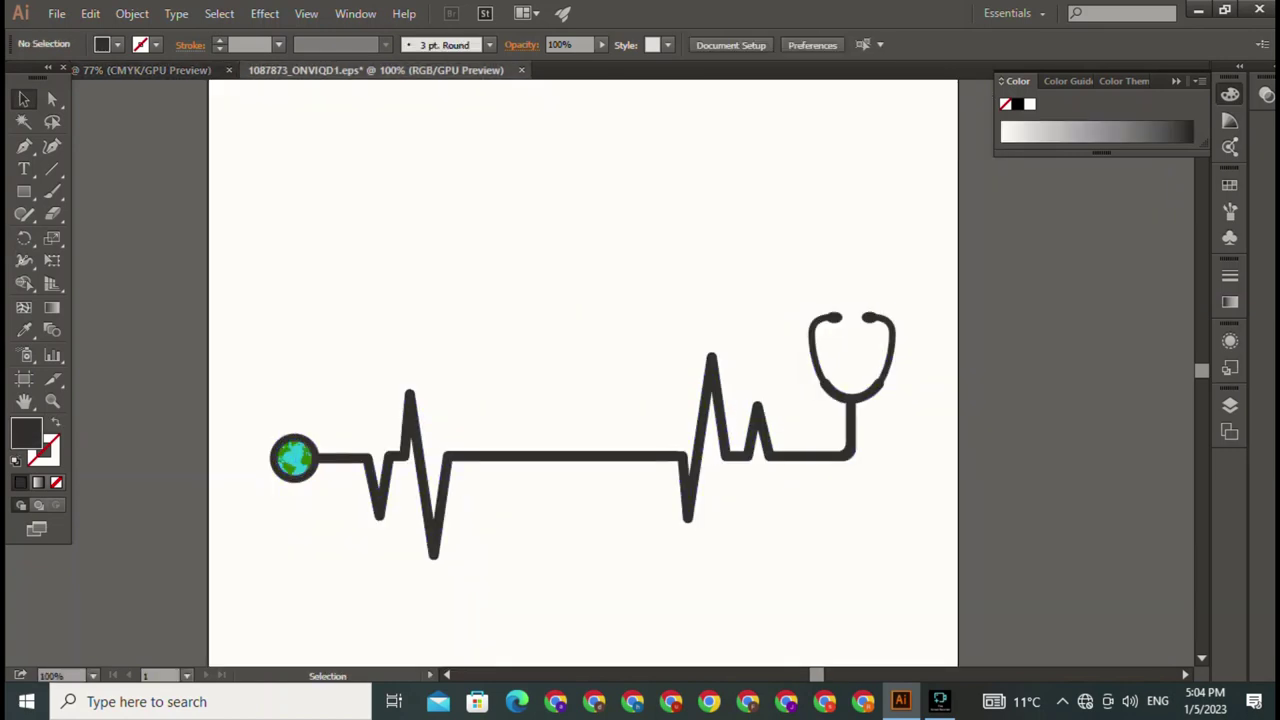
{"action": "key", "text": "ctrl+Tab"}
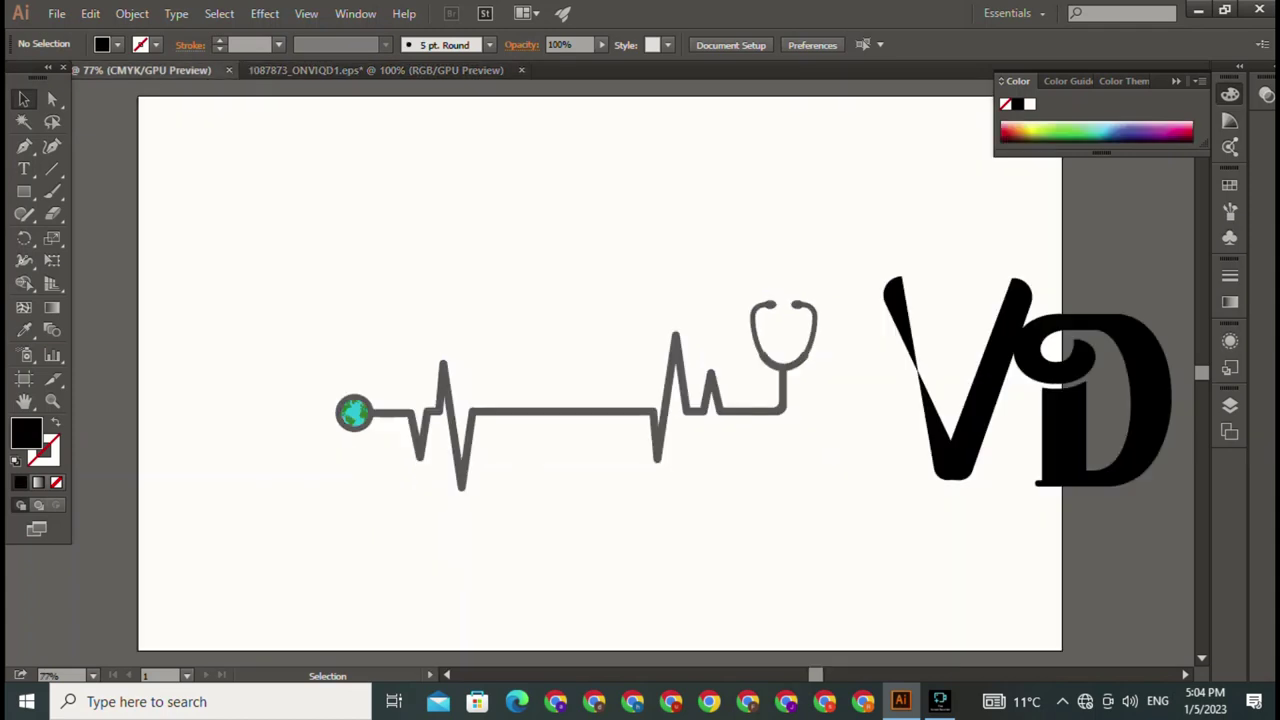
Step: Ungroup the heartbeat-and-stethoscope artwork
{"action": "key", "text": "ctrl+a"}
{"action": "key", "text": "a"}
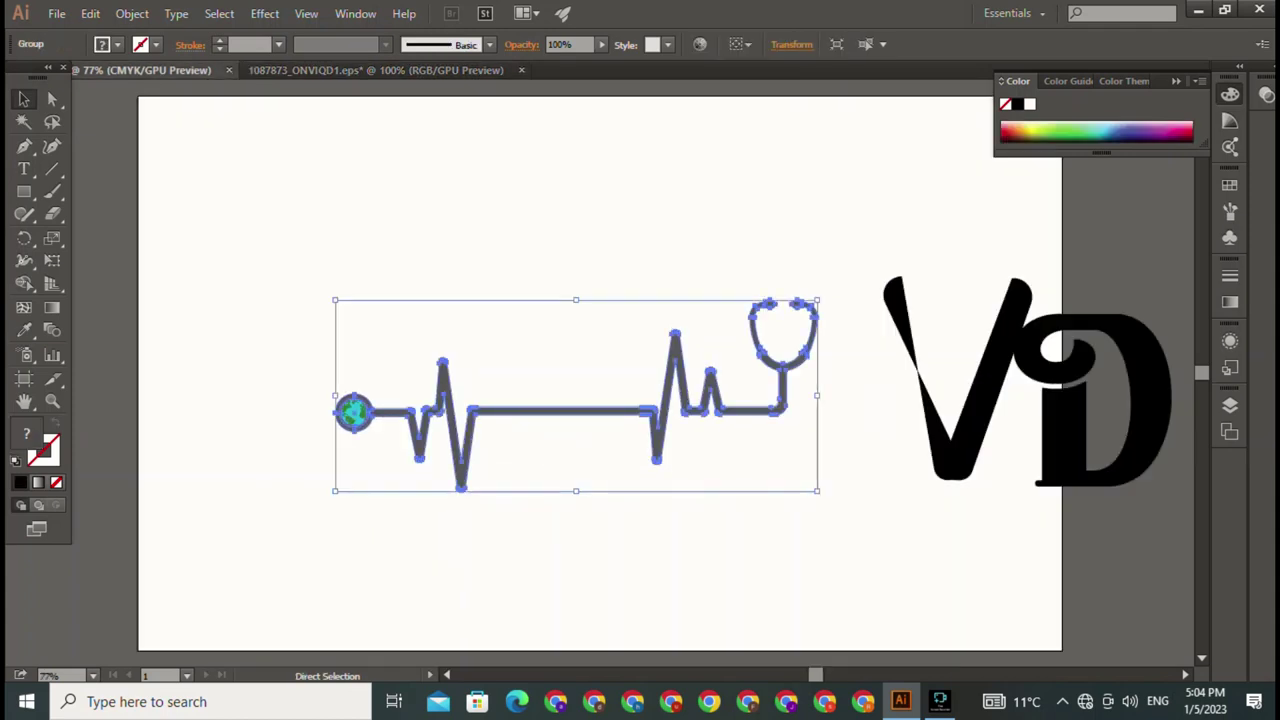
{"action": "key", "text": "v"}
{"action": "right_click", "coordinate": [613, 406]}
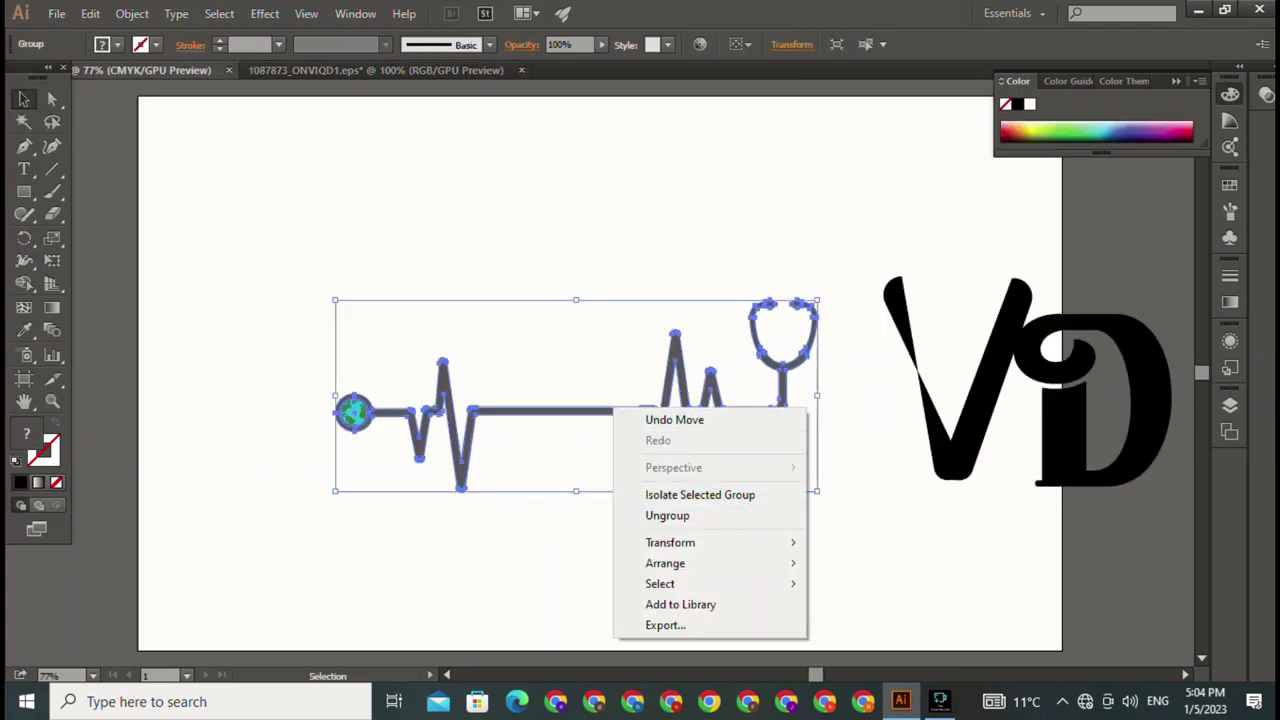
{"action": "left_click", "coordinate": [667, 515]}
{"action": "left_click", "coordinate": [667, 580]}
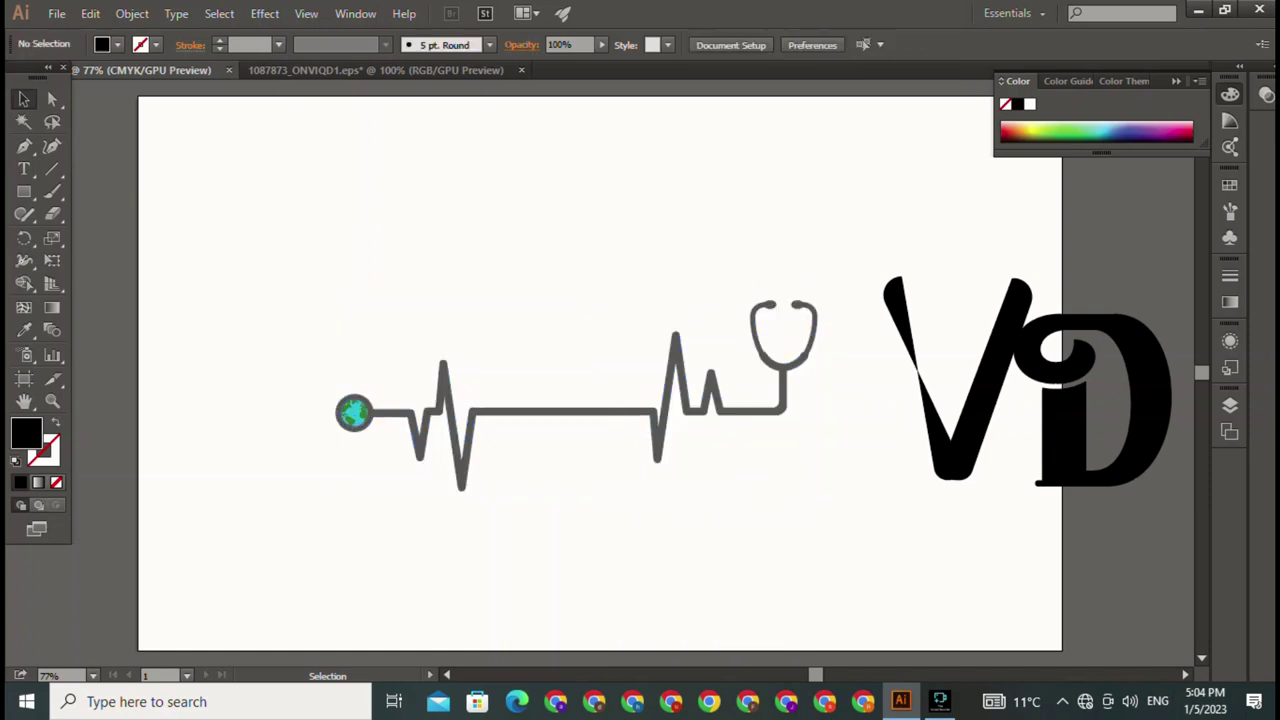
Step: Fill the heartbeat line and stethoscope with black sampled by the Eyedropper
{"action": "left_click_drag", "start_coordinate": [300, 270], "coordinate": [845, 515]}
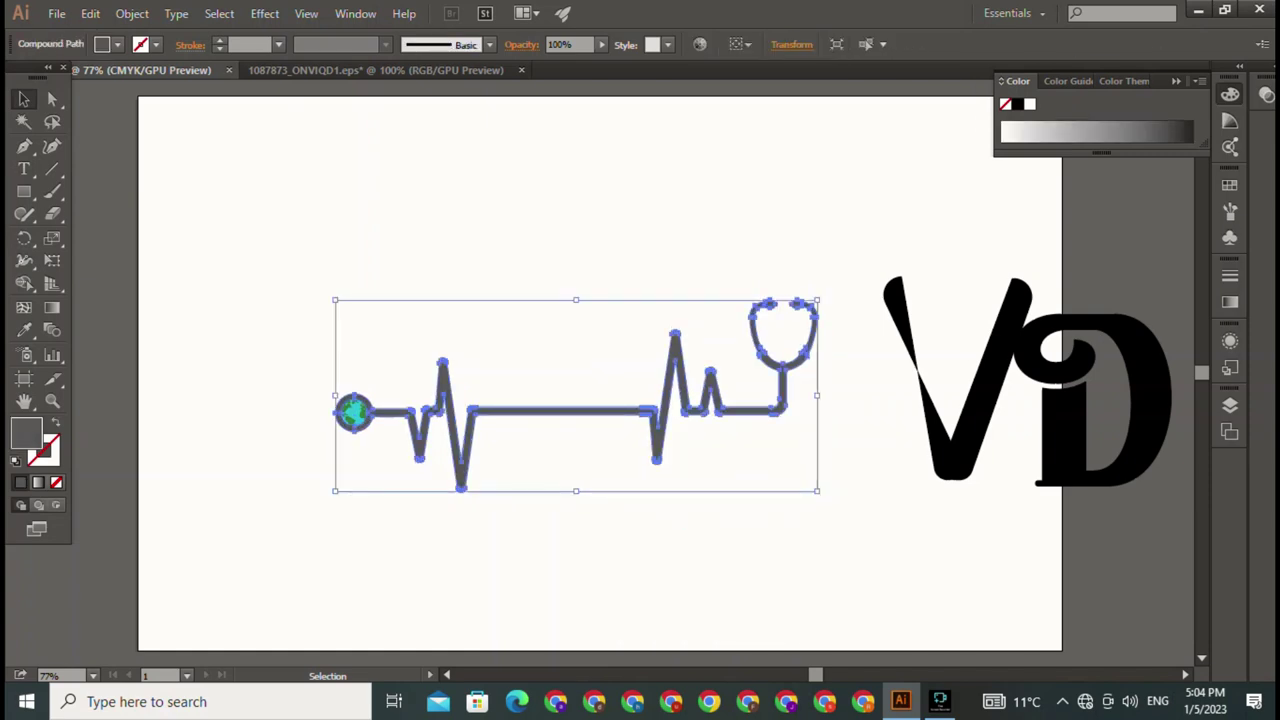
{"action": "key", "text": "i"}
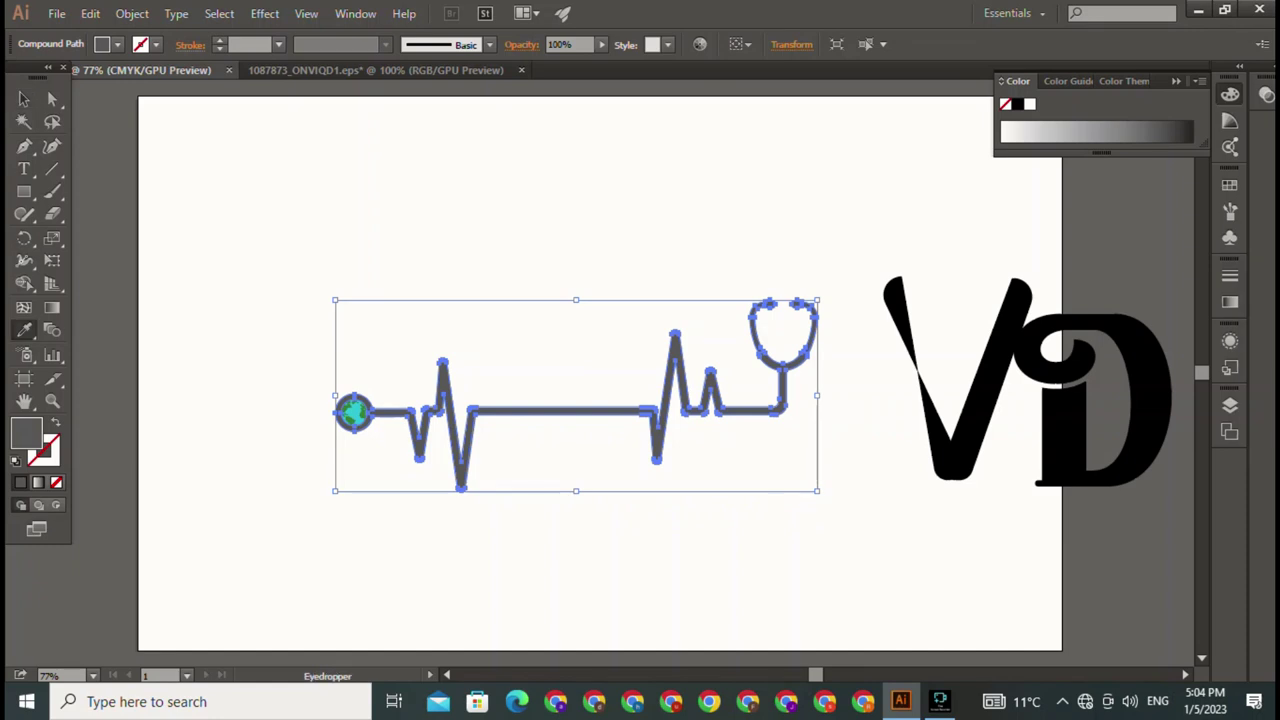
{"action": "left_click", "coordinate": [1100, 440]}
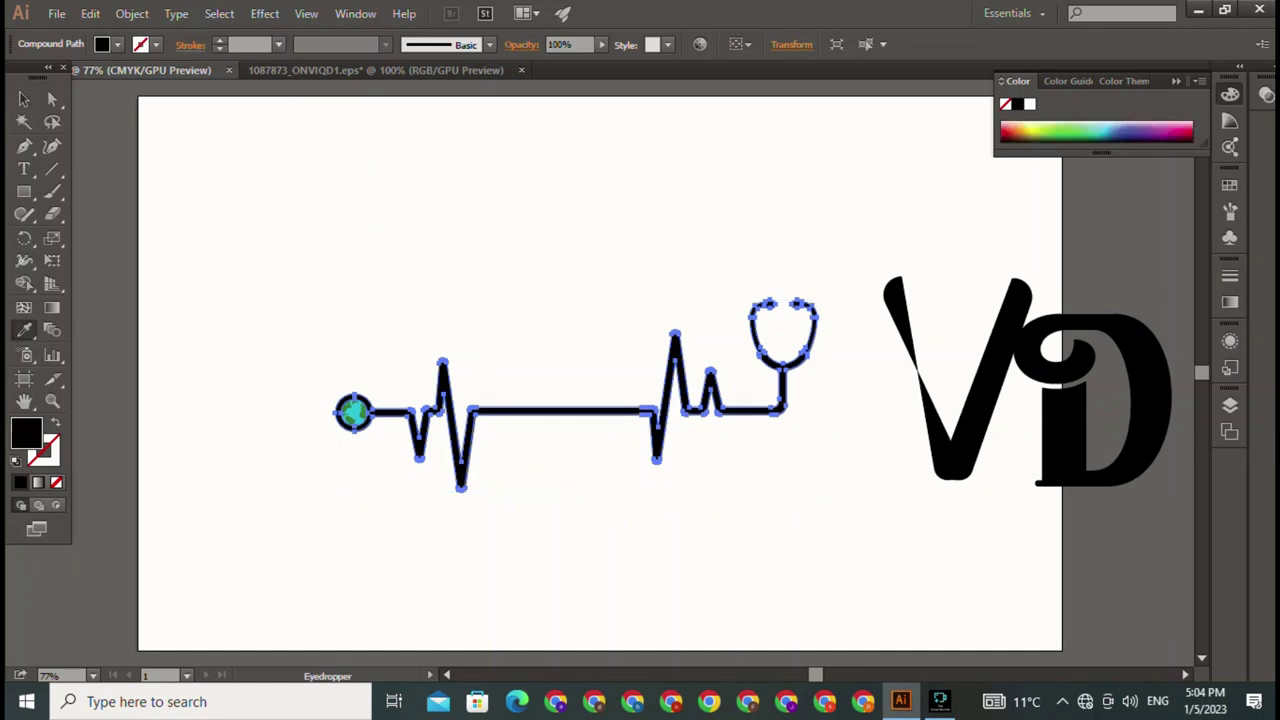
{"action": "key", "text": "v"}
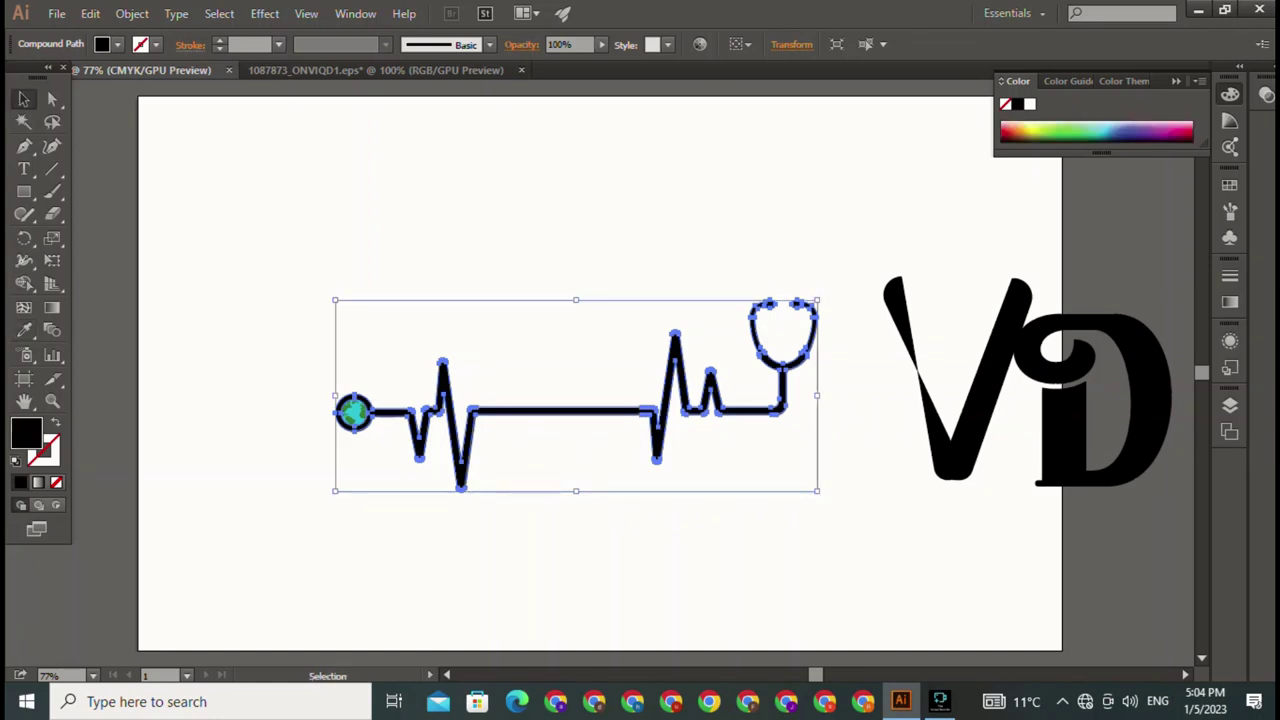
{"action": "key", "text": "ctrl+shift+a"}
Step: Inspect the heartbeat artwork's anchors and briefly isolate the V group
{"action": "key", "text": "ctrl+a"}
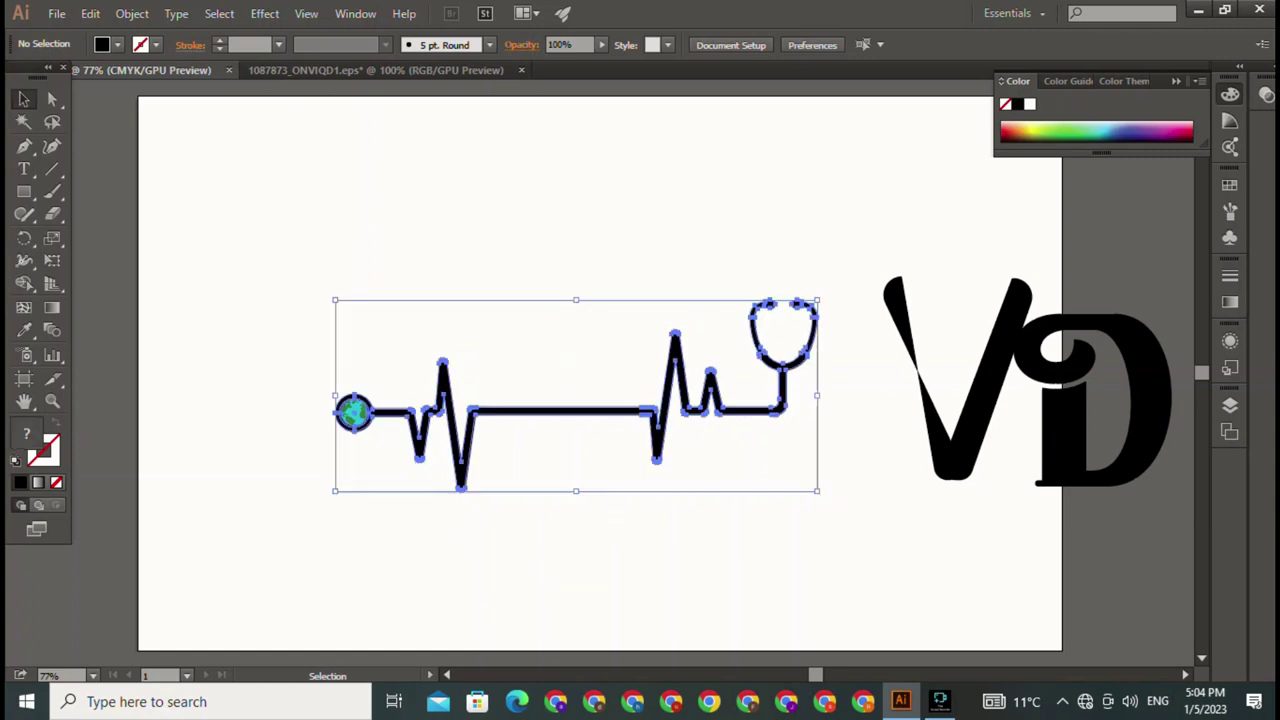
{"action": "key", "text": "a"}
{"action": "key", "text": "v"}
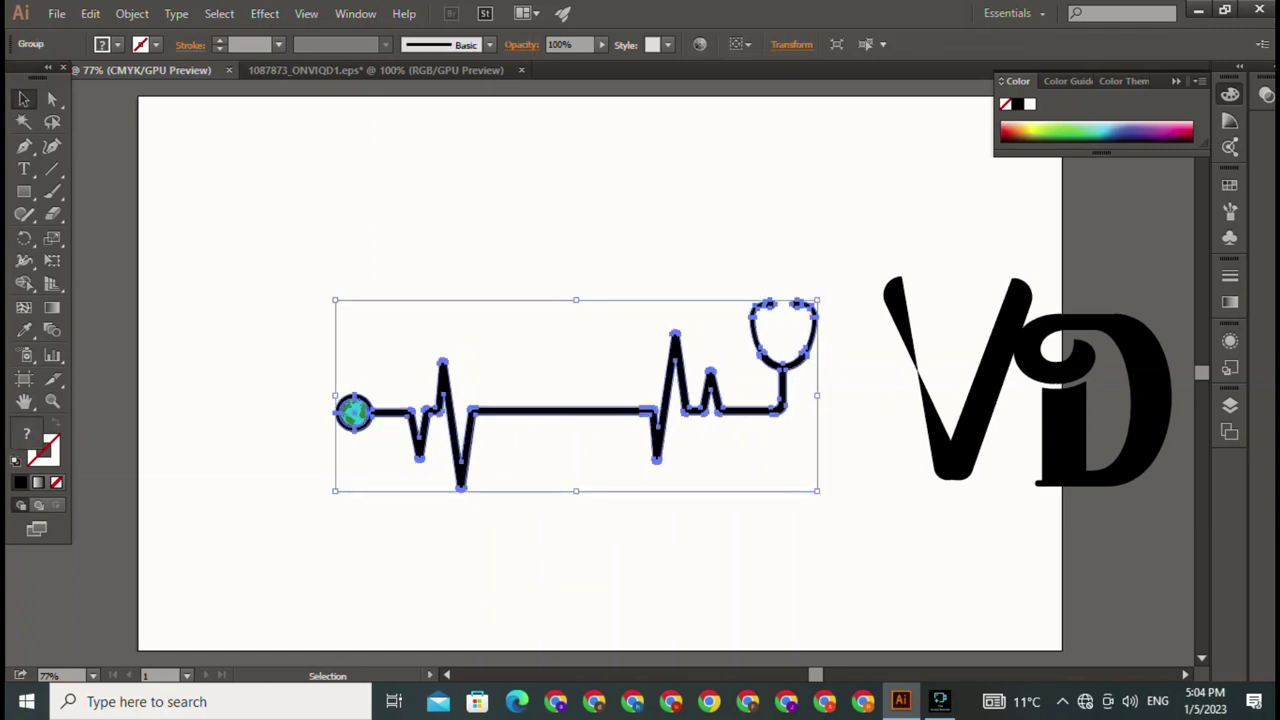
{"action": "key", "text": "ctrl+shift+a"}
{"action": "double_click", "coordinate": [955, 440]}
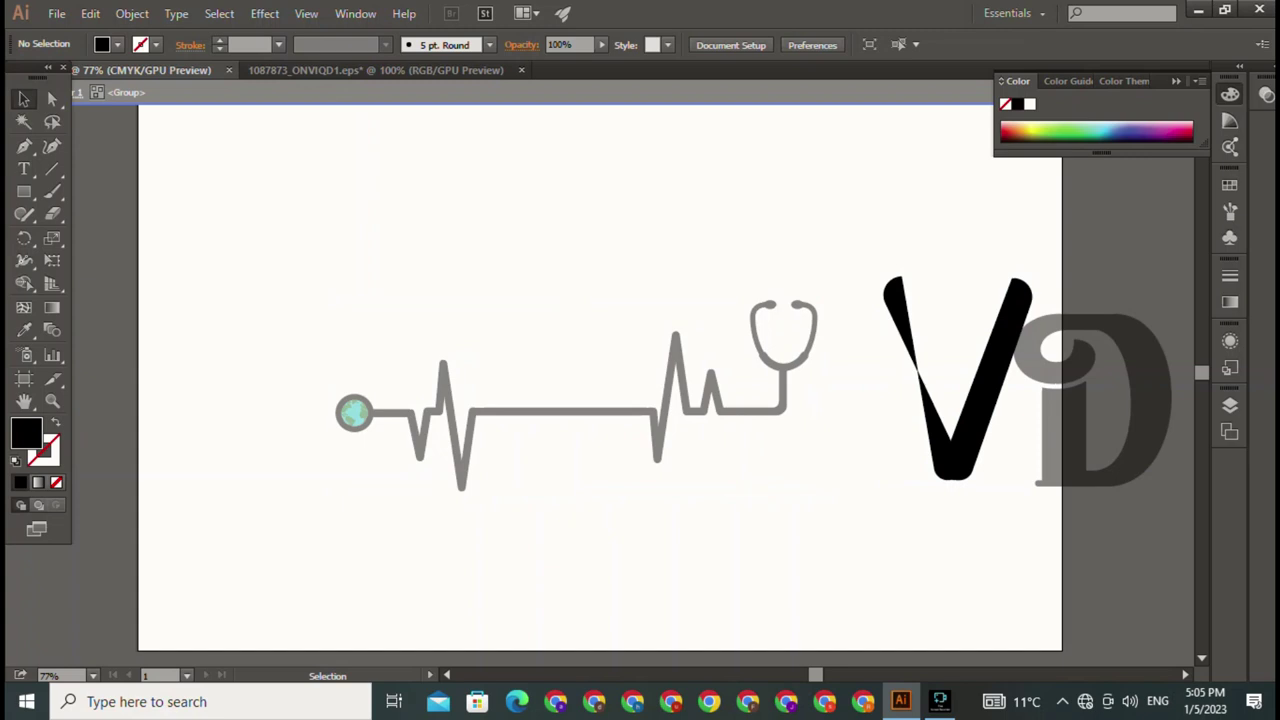
{"action": "key", "text": "Escape"}
Step: Move the V onto the heartbeat line and shrink it proportionally
{"action": "left_click_drag", "start_coordinate": [950, 450], "coordinate": [513, 374]}
{"action": "key", "text": "shift"}
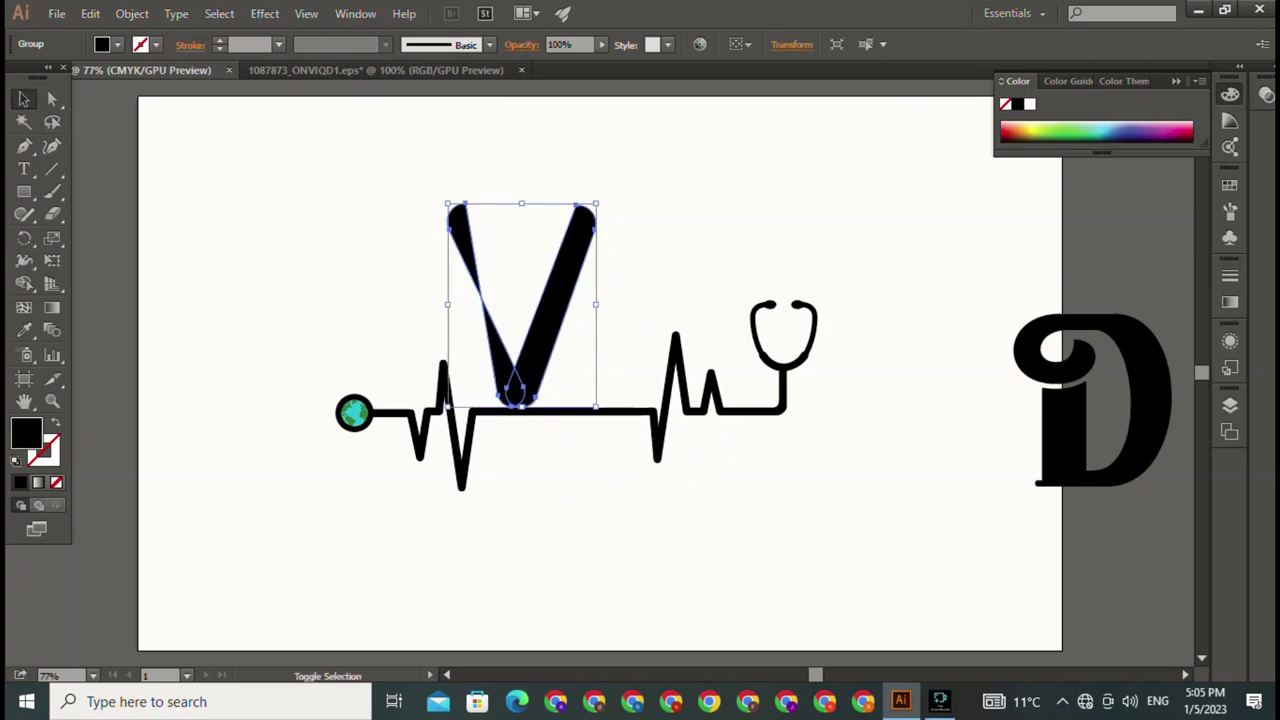
{"action": "left_click_drag", "start_coordinate": [597, 203], "coordinate": [515, 315]}
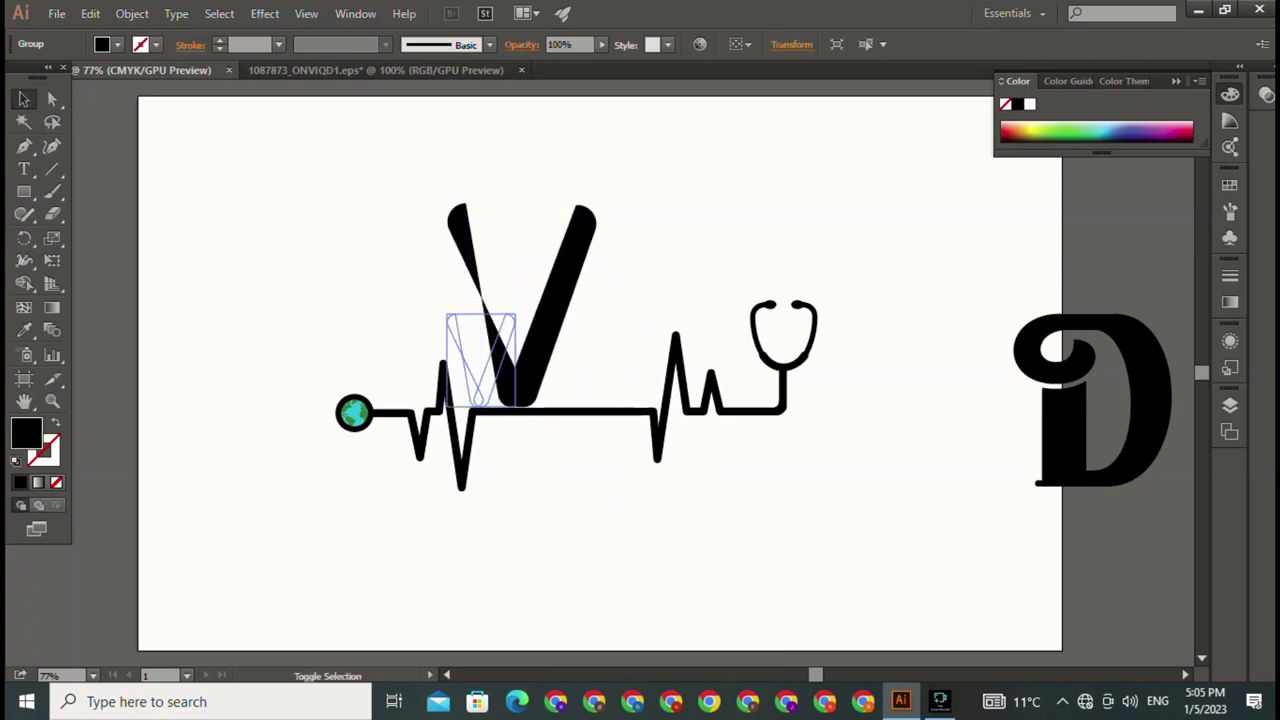
{"action": "left_click_drag", "start_coordinate": [480, 398], "coordinate": [507, 398]}
{"action": "key", "text": "ctrl+shift+a"}
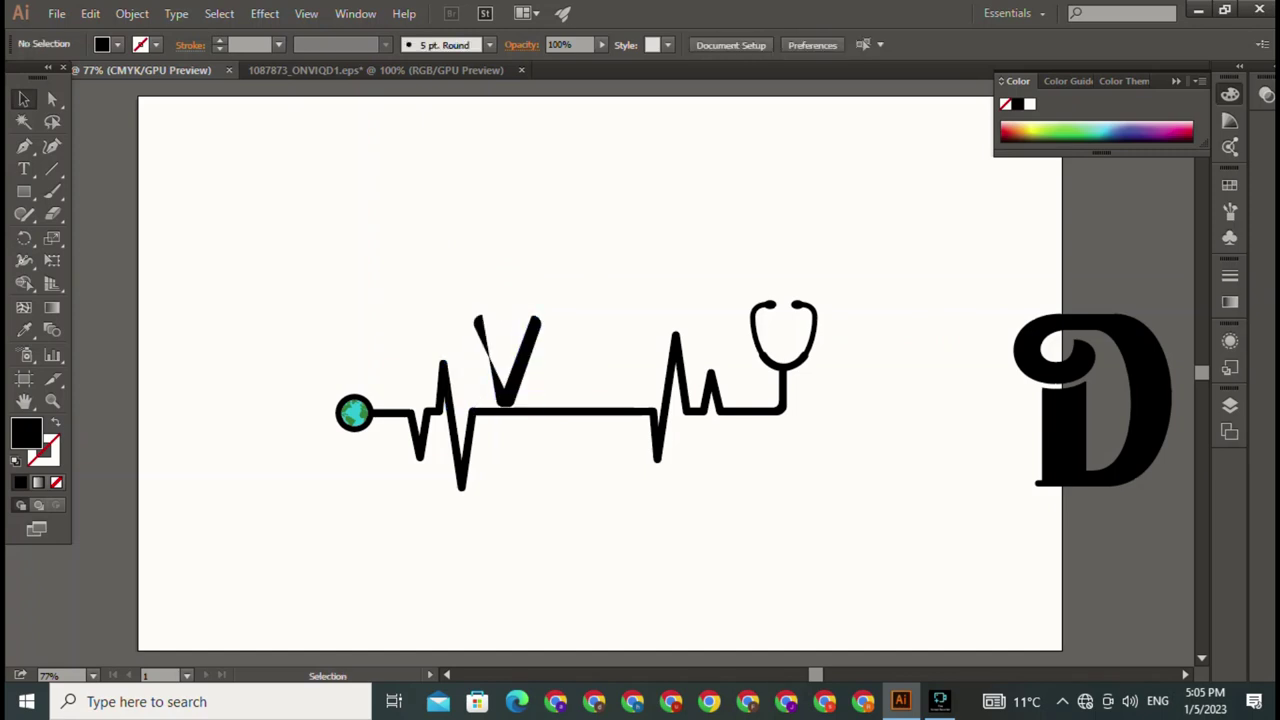
Step: Shorten the V from its top and drag the D onto the heartbeat line
{"action": "left_click", "coordinate": [505, 395]}
{"action": "key", "text": "ctrl+shift+a"}
{"action": "left_click", "coordinate": [505, 398]}
{"action": "left_click_drag", "start_coordinate": [507, 317], "coordinate": [507, 335]}
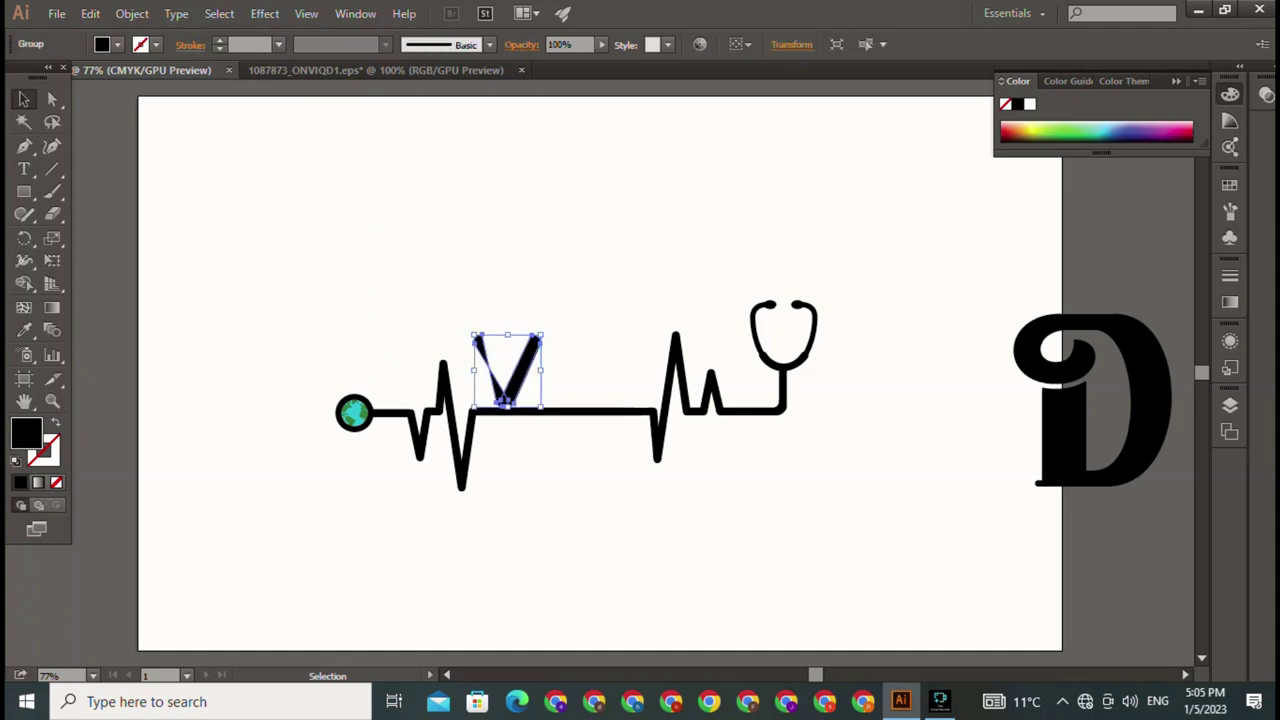
{"action": "key", "text": "ctrl+shift+a"}
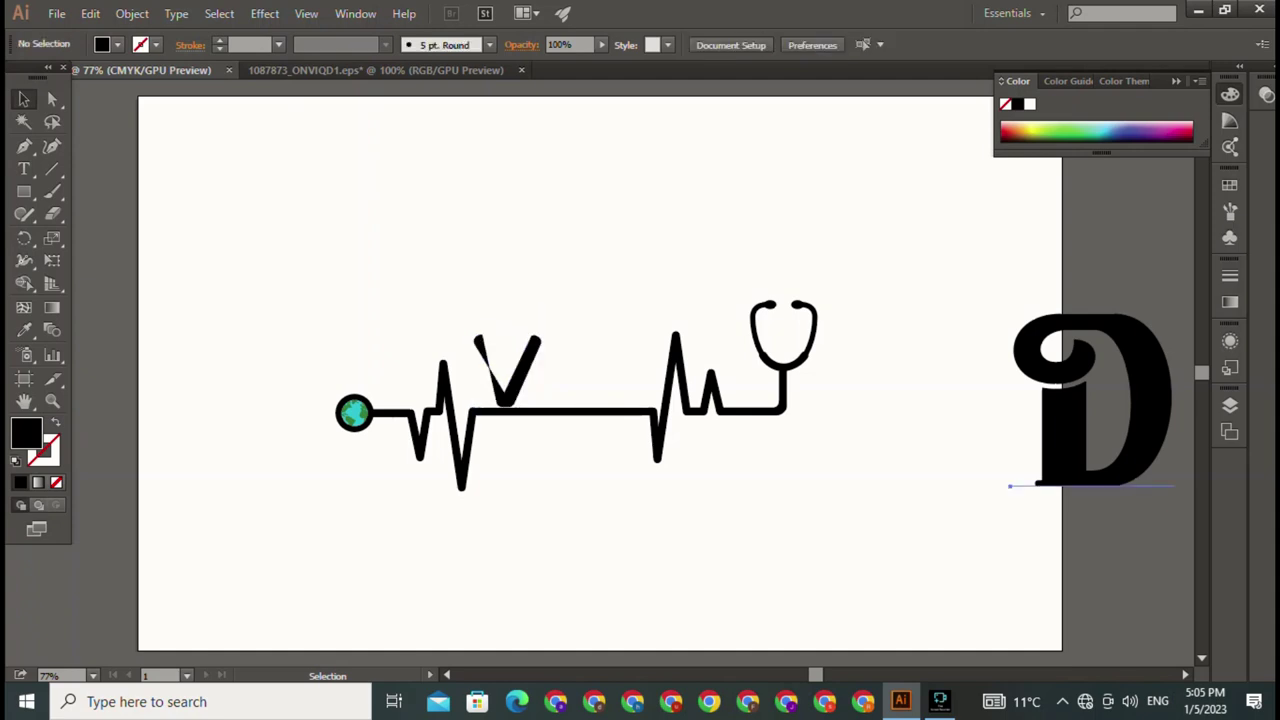
{"action": "left_click_drag", "start_coordinate": [1011, 486], "coordinate": [527, 405]}
Step: Place the D right of centre on the heartbeat line and bring the V toward it
{"action": "mouse_move", "coordinate": [692, 203]}
{"action": "left_mouse_down"}
{"action": "mouse_move", "coordinate": [585, 374]}
{"action": "mouse_move", "coordinate": [643, 368]}
{"action": "left_mouse_up"}
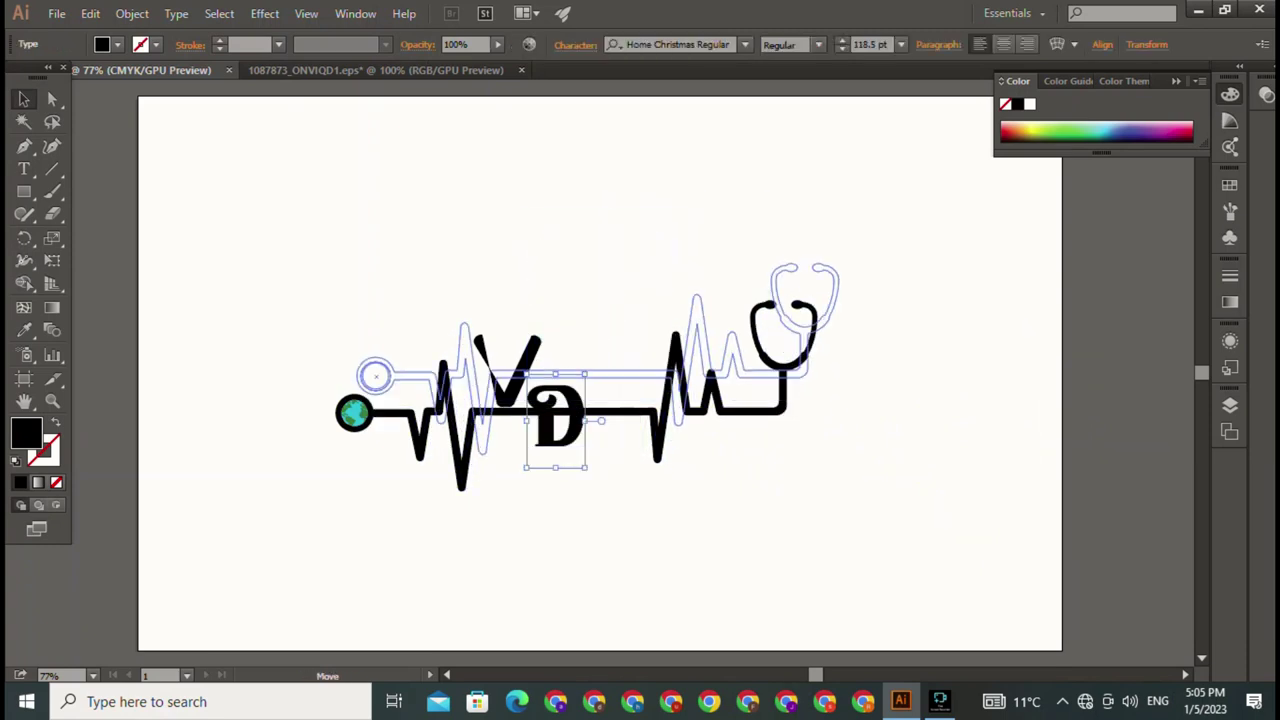
{"action": "key", "text": "ctrl+z"}
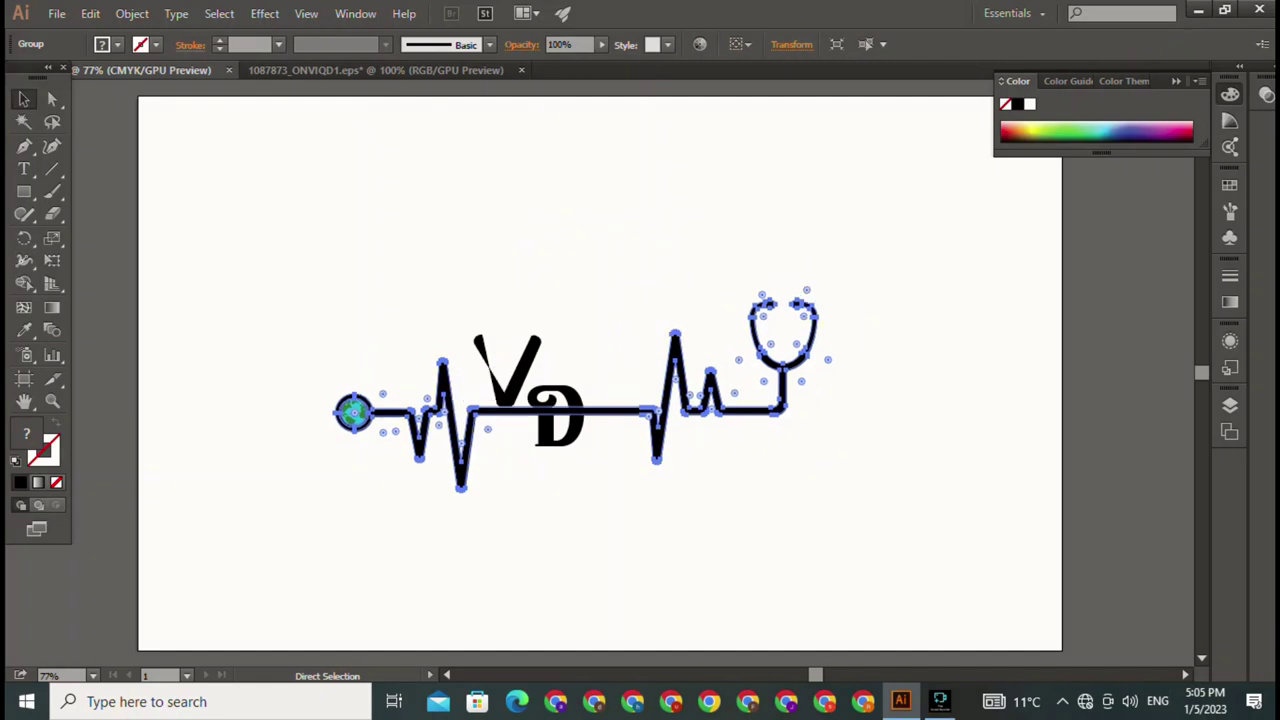
{"action": "left_click_drag", "start_coordinate": [558, 420], "coordinate": [570, 374]}
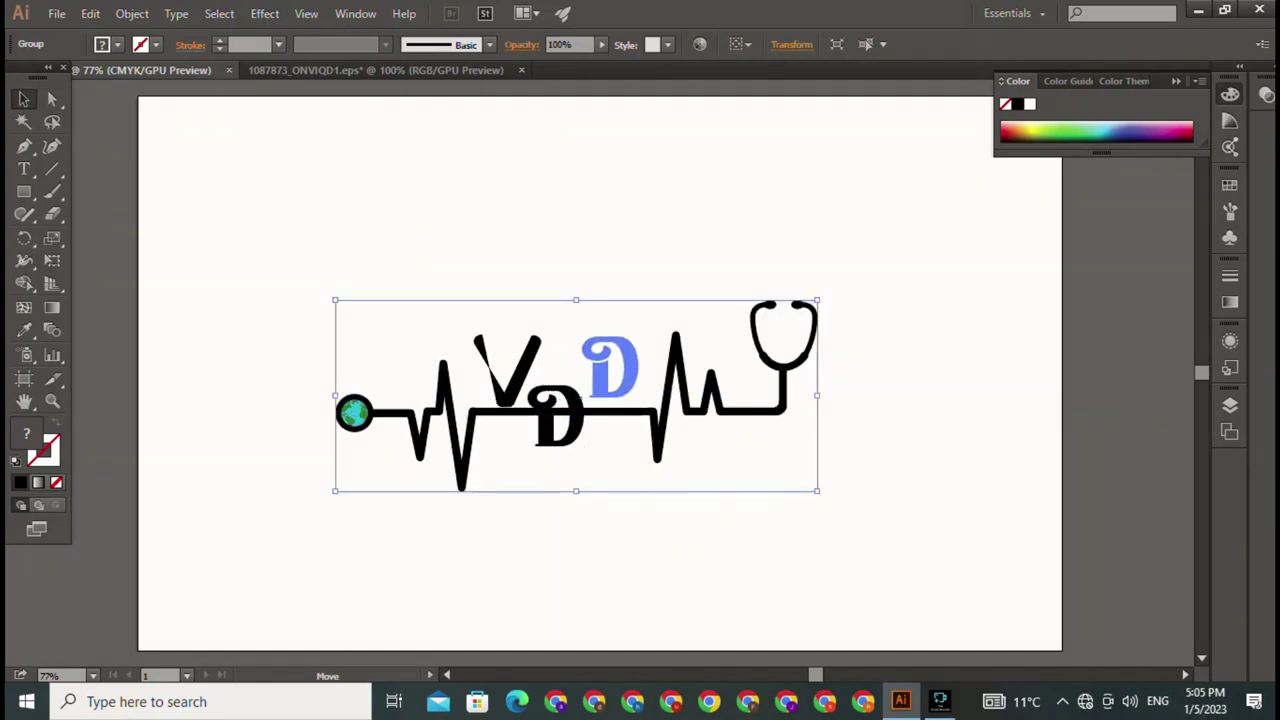
{"action": "left_click_drag", "start_coordinate": [570, 374], "coordinate": [607, 383]}
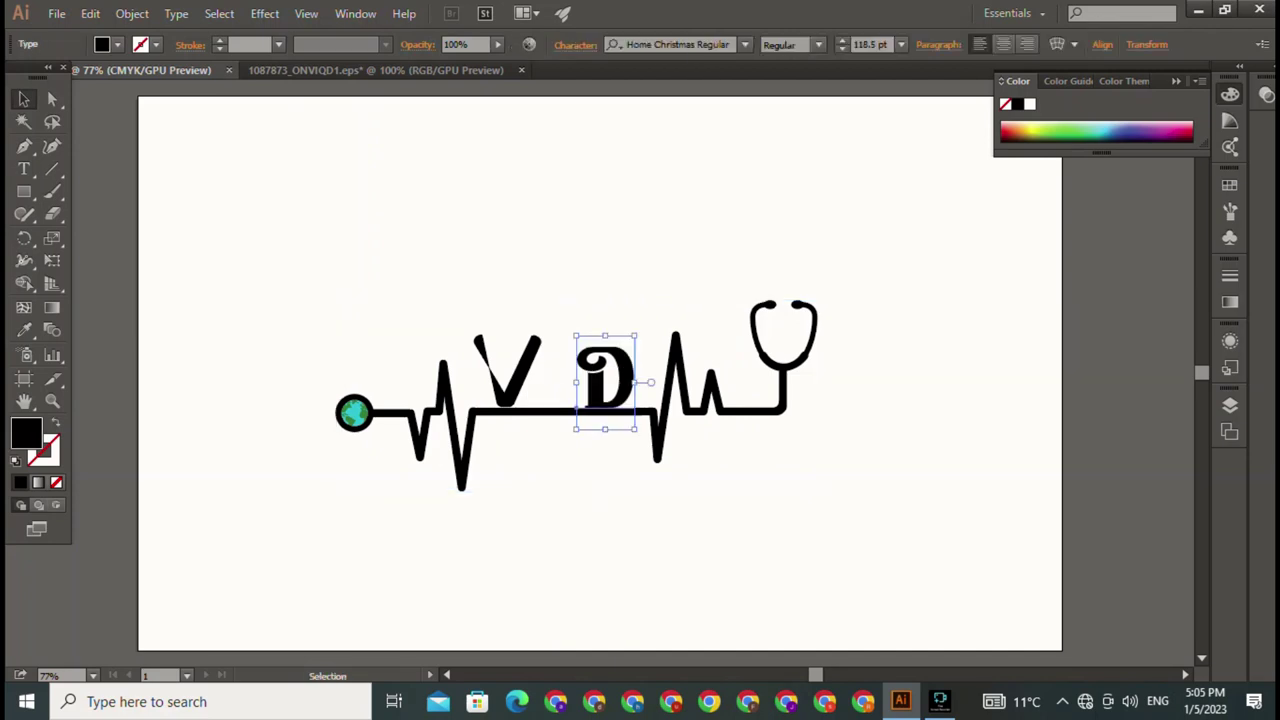
{"action": "key", "text": "ctrl+shift+a"}
{"action": "left_click_drag", "start_coordinate": [507, 372], "coordinate": [544, 375]}
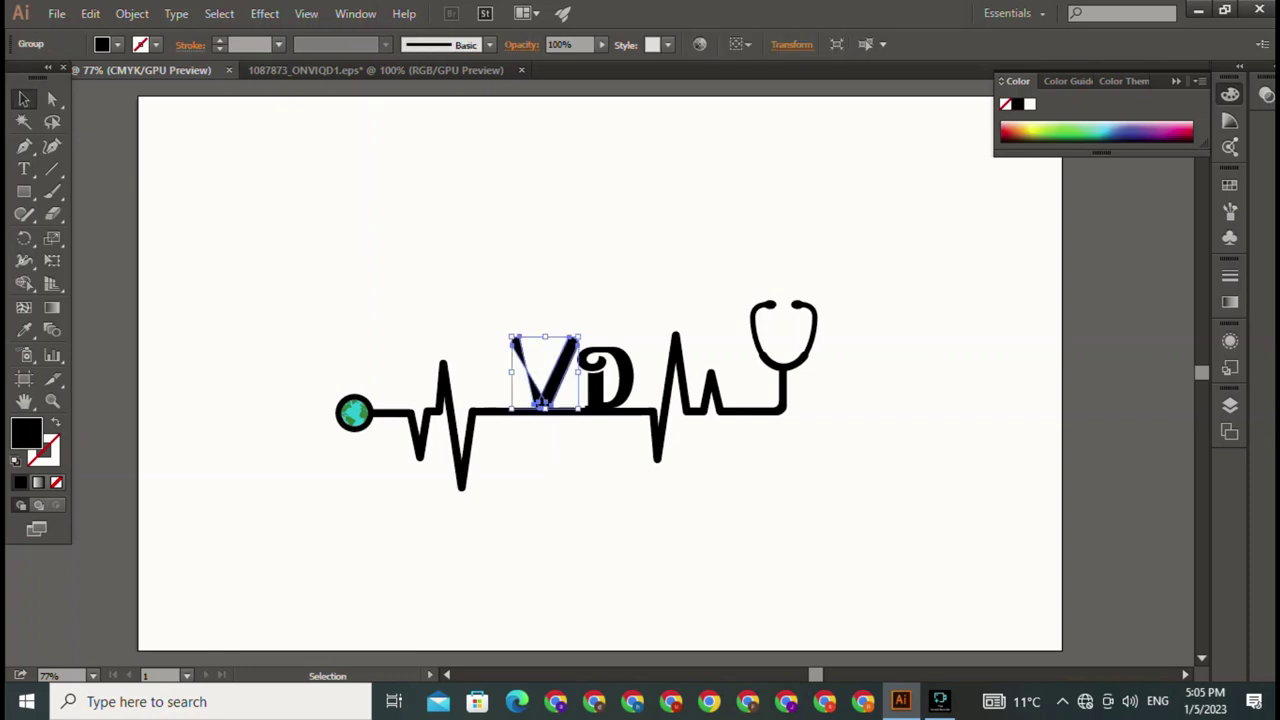
{"action": "left_click_drag", "start_coordinate": [541, 404], "coordinate": [545, 410]}
{"action": "key", "text": "ctrl+shift+a"}
Step: Fine-tune the V's position, nudging it slightly down and back to the left
{"action": "left_click", "coordinate": [540, 404]}
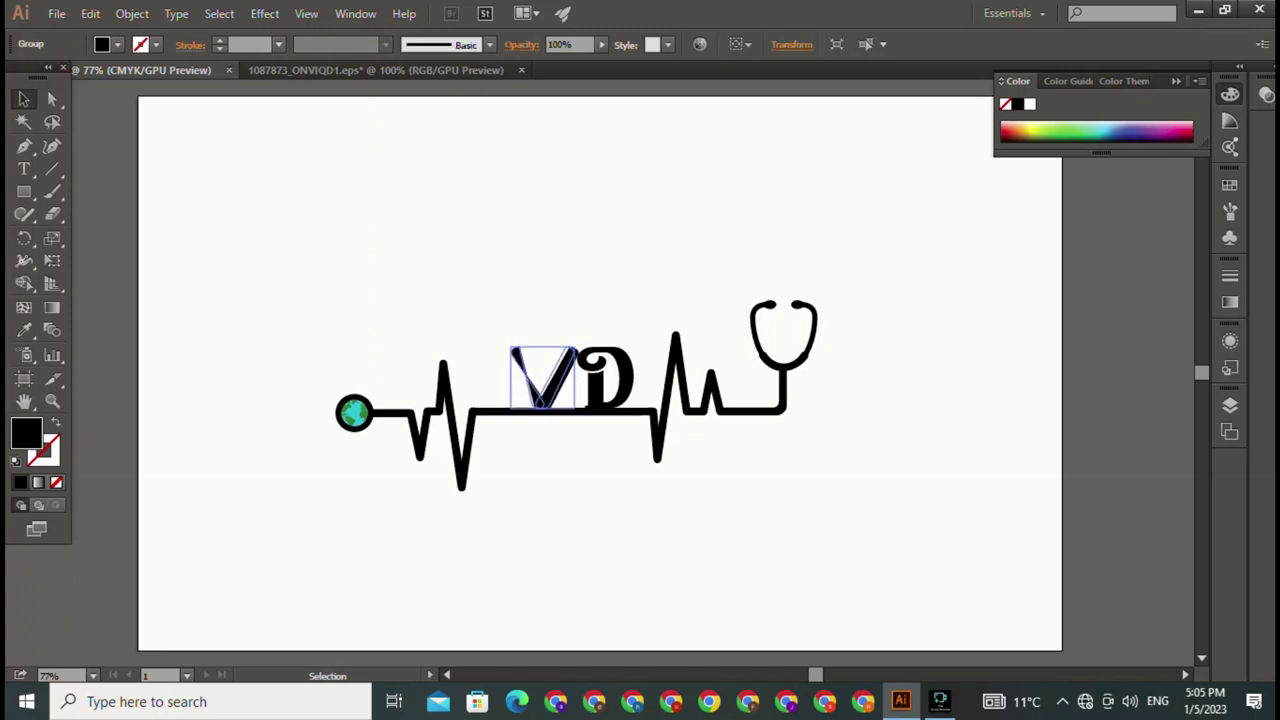
{"action": "left_click_drag", "start_coordinate": [541, 404], "coordinate": [544, 407]}
{"action": "key", "text": "ctrl+shift+a"}
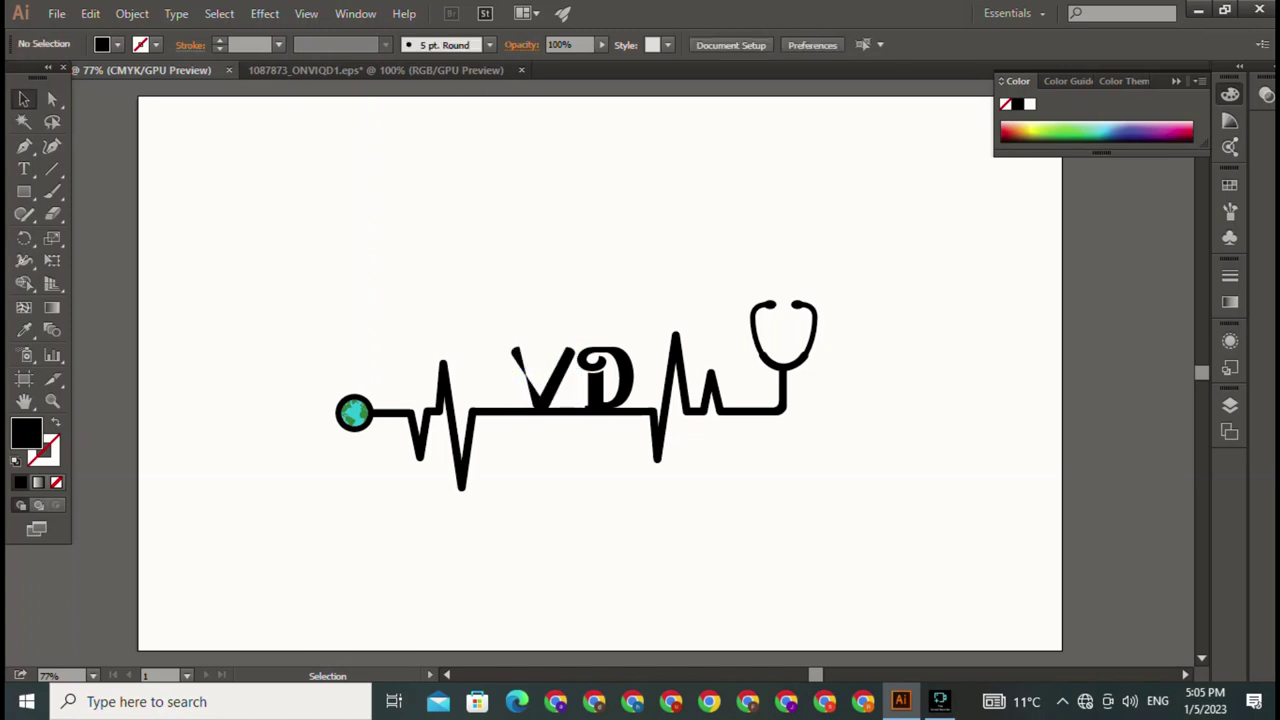
{"action": "mouse_move", "coordinate": [513, 352]}
{"action": "left_mouse_down"}
{"action": "mouse_move", "coordinate": [486, 352]}
{"action": "mouse_move", "coordinate": [519, 375]}
{"action": "left_mouse_up"}
{"action": "key", "text": "ctrl+shift+a"}
{"action": "left_click", "coordinate": [517, 399]}
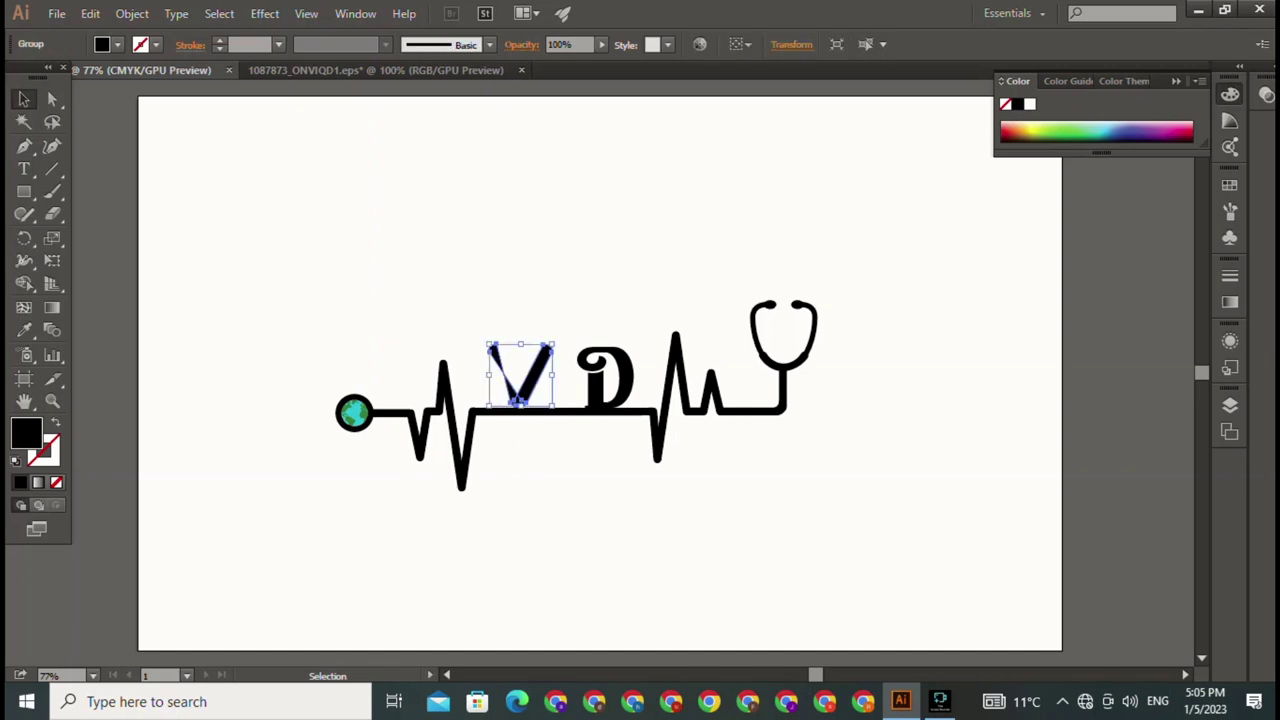
{"action": "key", "text": "ctrl+shift+a"}
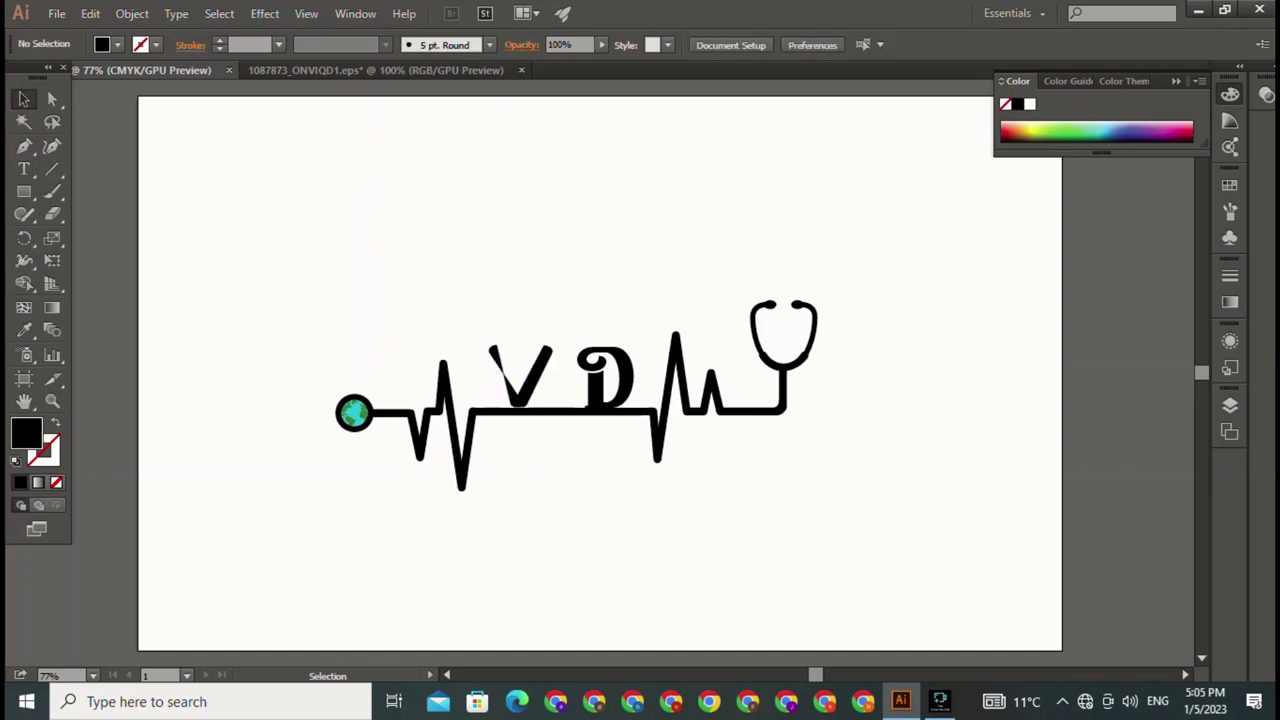
Step: Resize the D to 133.88 pt and nudge it slightly left
{"action": "left_click", "coordinate": [605, 385]}
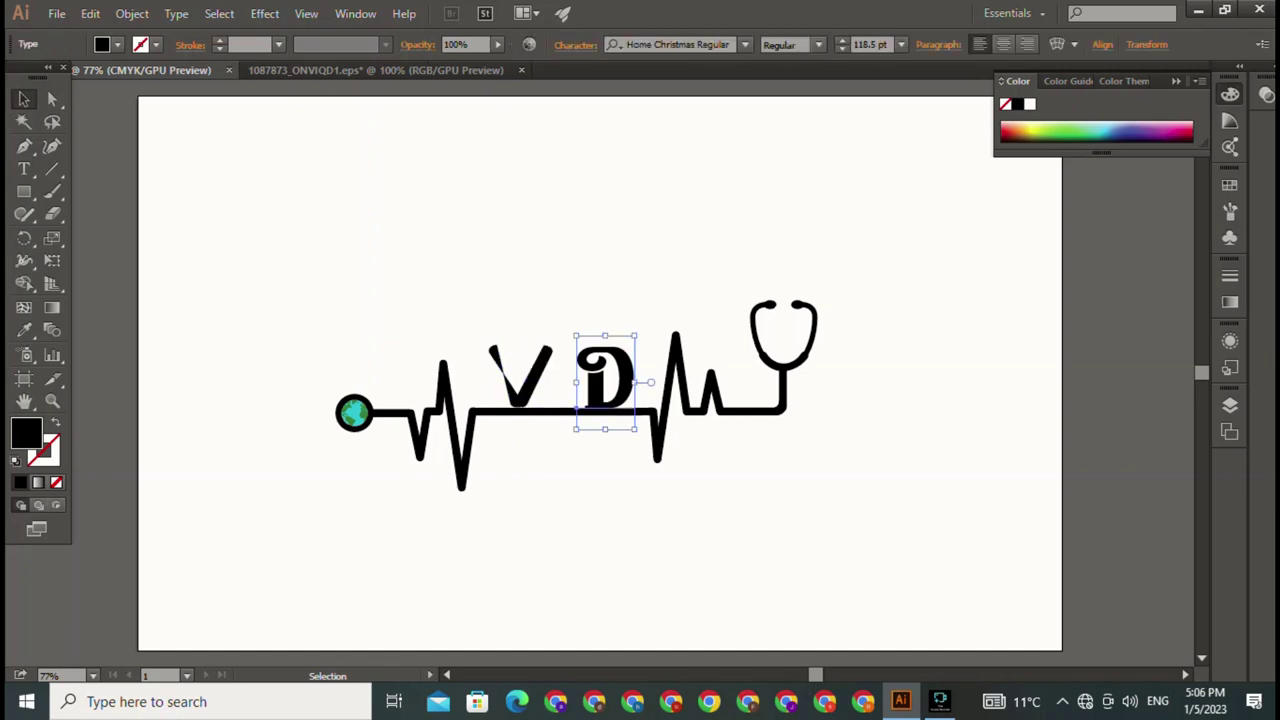
{"action": "left_click_drag", "start_coordinate": [634, 337], "coordinate": [628, 348]}
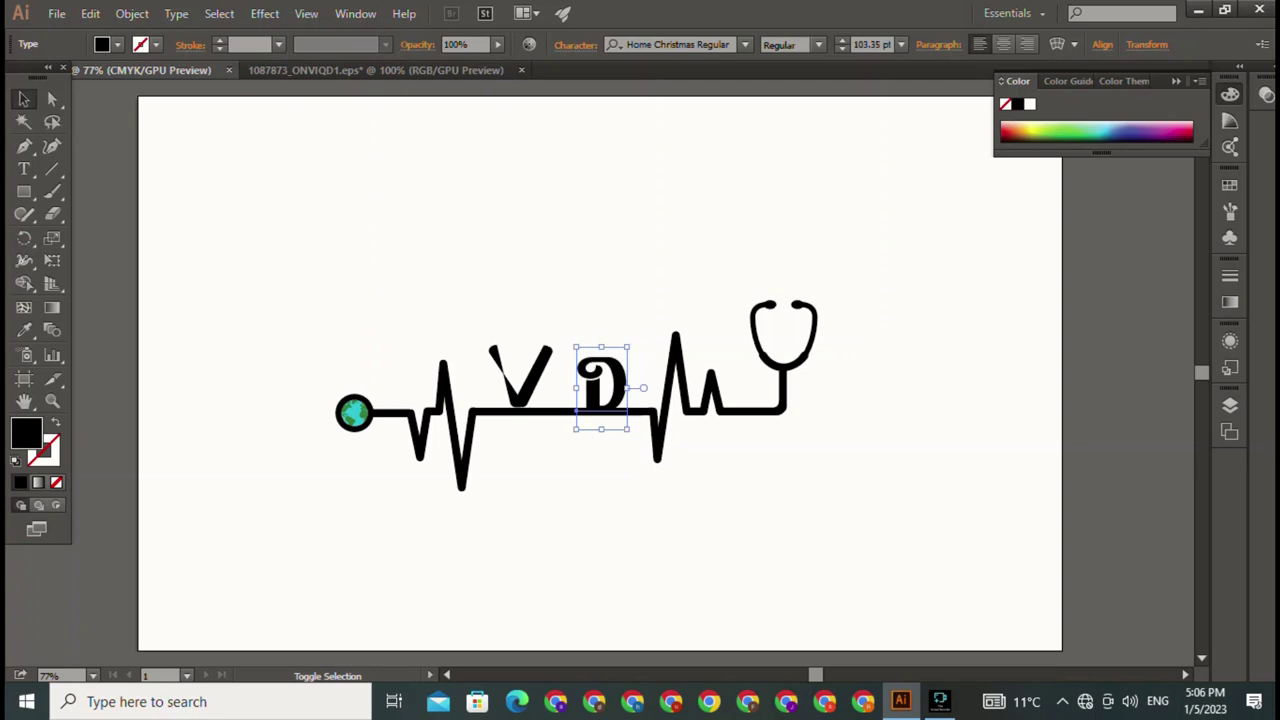
{"action": "left_click_drag", "start_coordinate": [628, 348], "coordinate": [643, 323]}
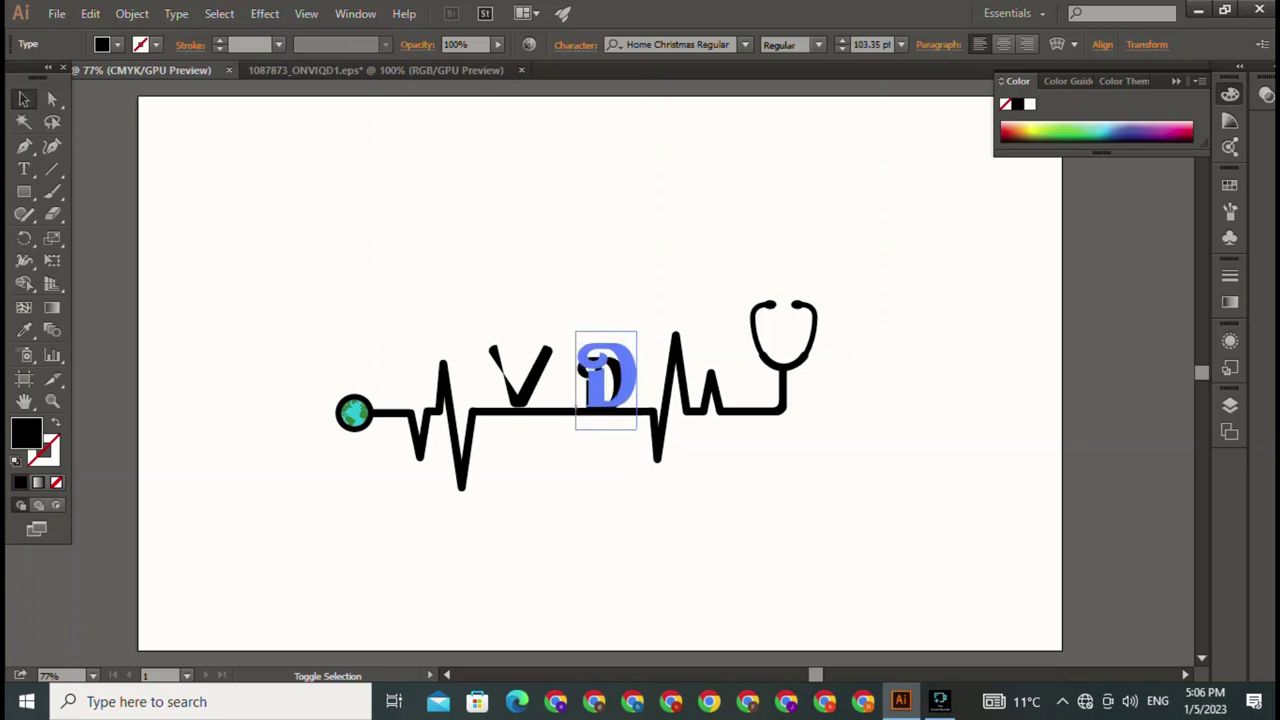
{"action": "left_click_drag", "start_coordinate": [576, 405], "coordinate": [570, 405]}
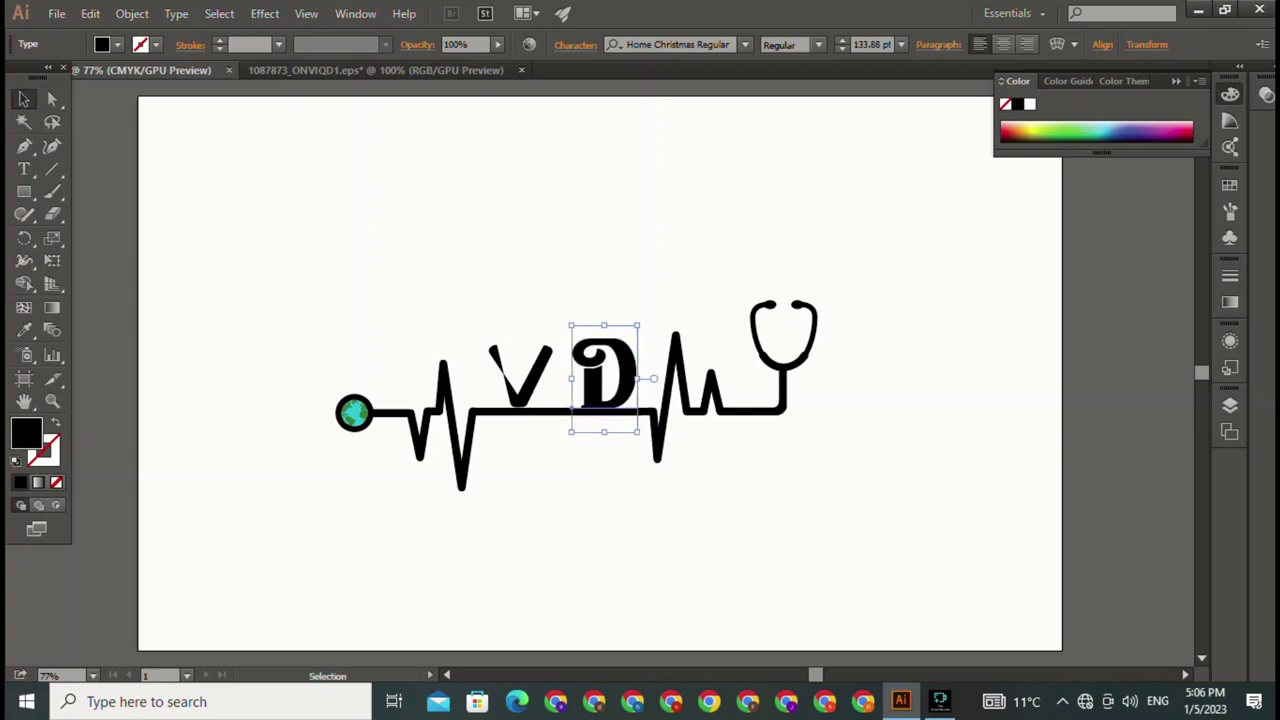
{"action": "key", "text": "ctrl+shift+a"}
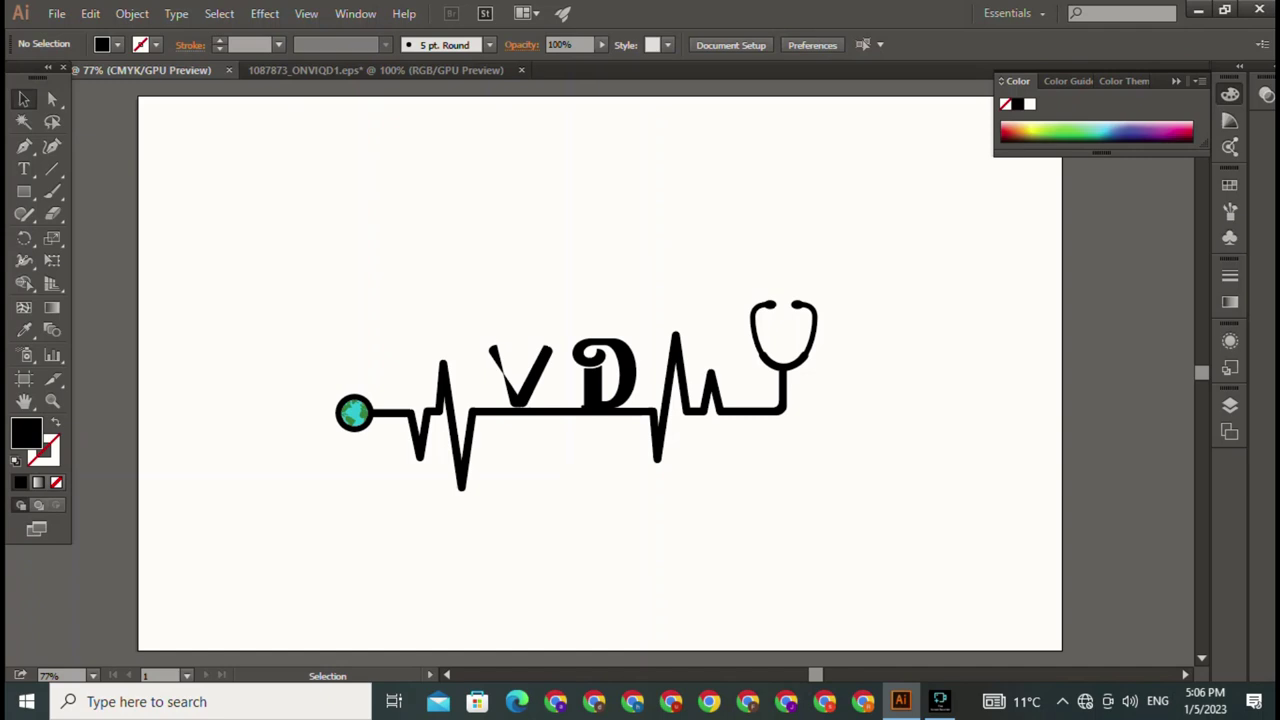
Step: Spread the letters apart, moving the V about 28 px left and the D slightly right
{"action": "left_click", "coordinate": [570, 405]}
{"action": "key", "text": "ctrl+shift+a"}
{"action": "left_click", "coordinate": [517, 401]}
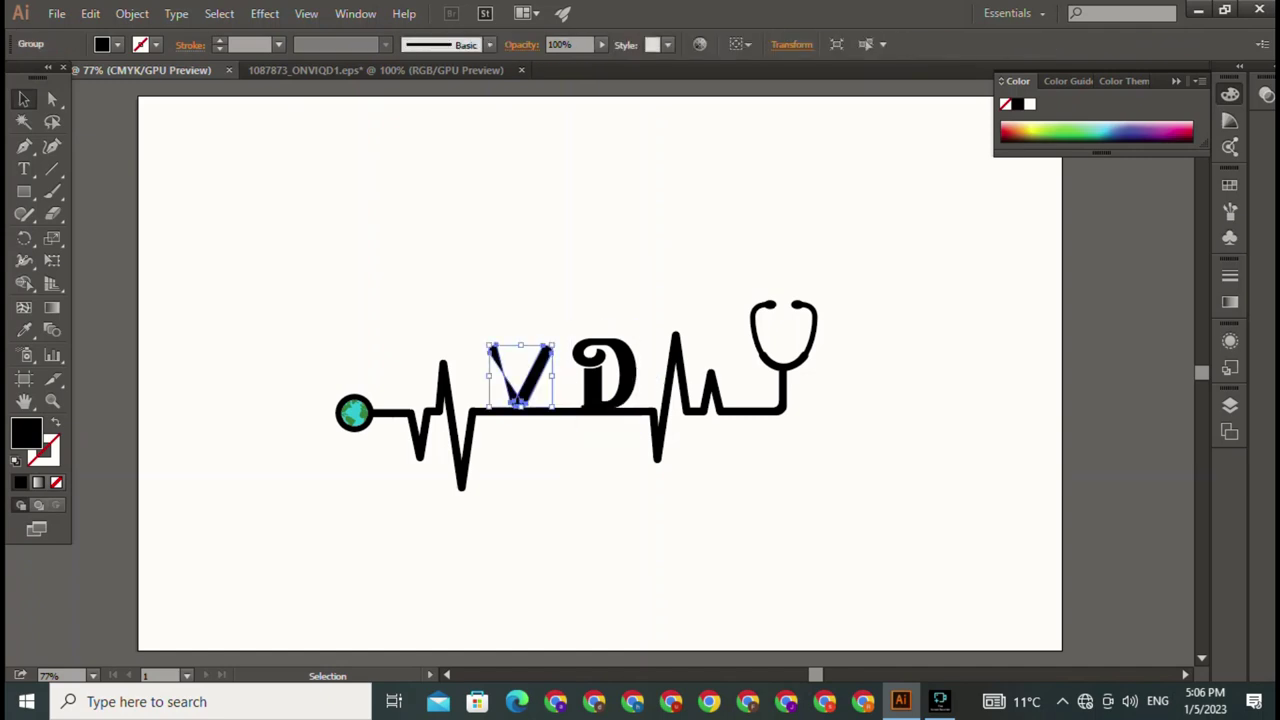
{"action": "key", "text": "ctrl+shift+a"}
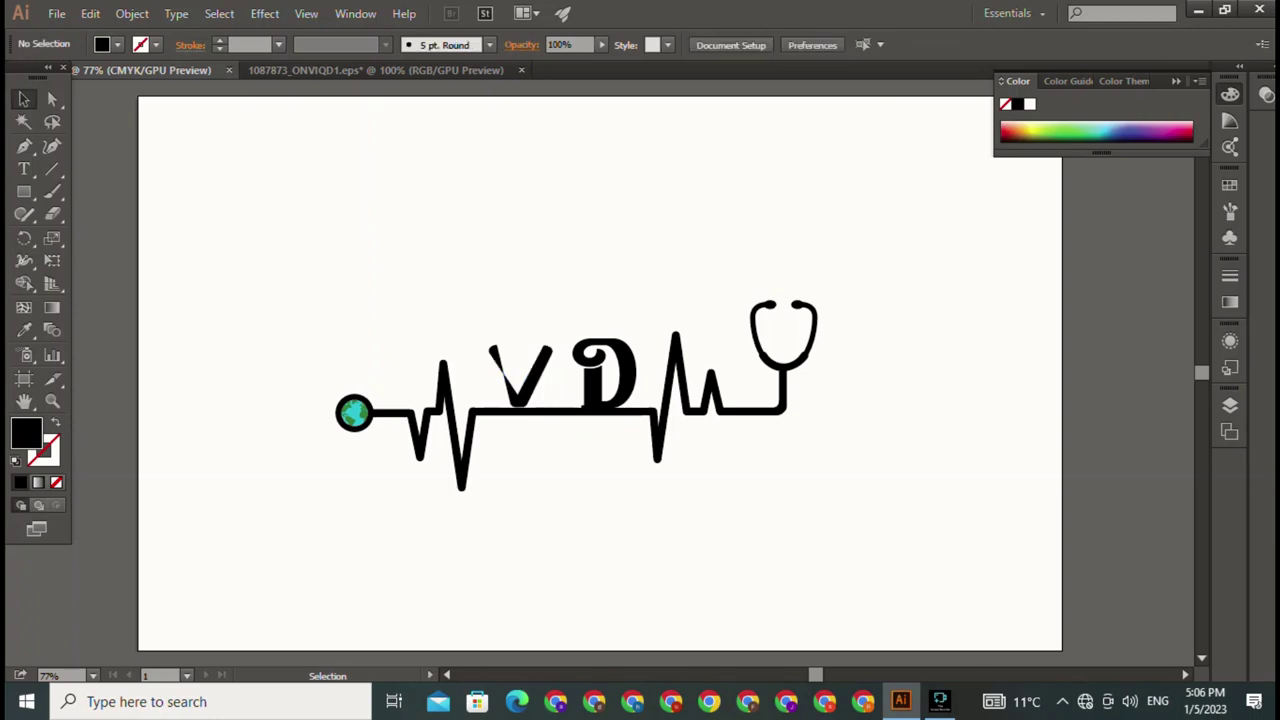
{"action": "left_click_drag", "start_coordinate": [517, 395], "coordinate": [489, 395]}
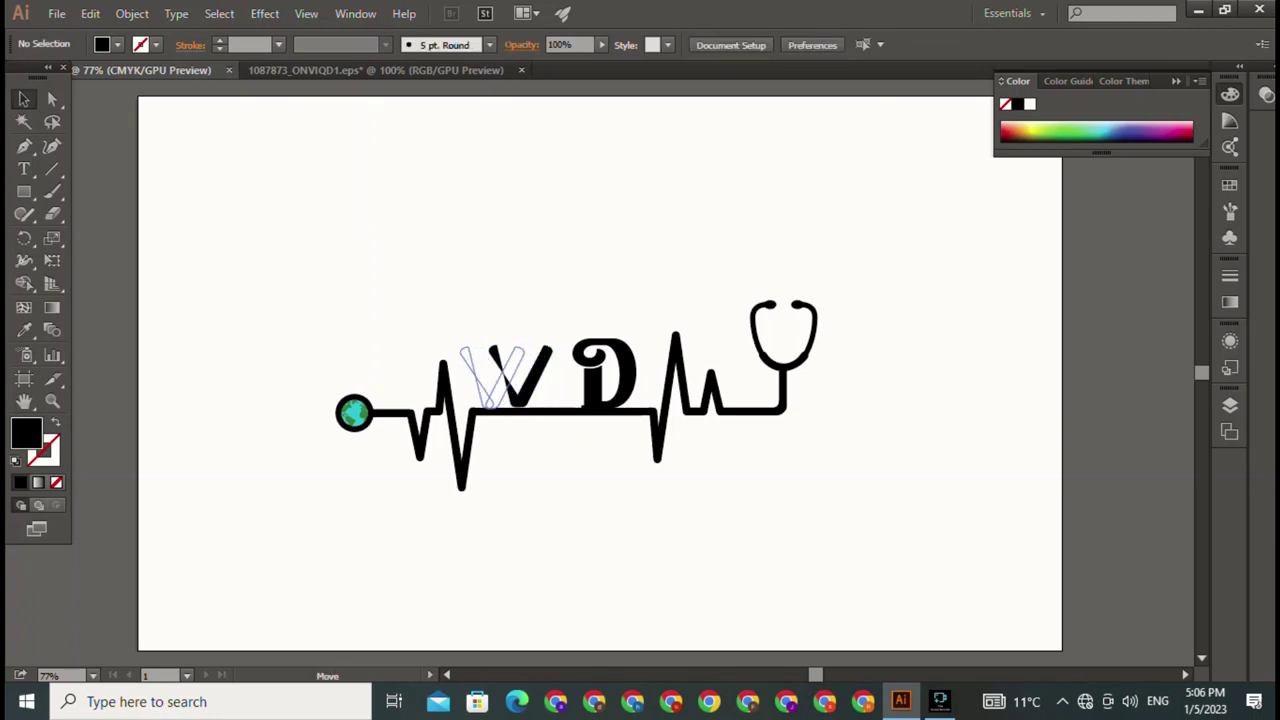
{"action": "left_click_drag", "start_coordinate": [489, 395], "coordinate": [489, 395]}
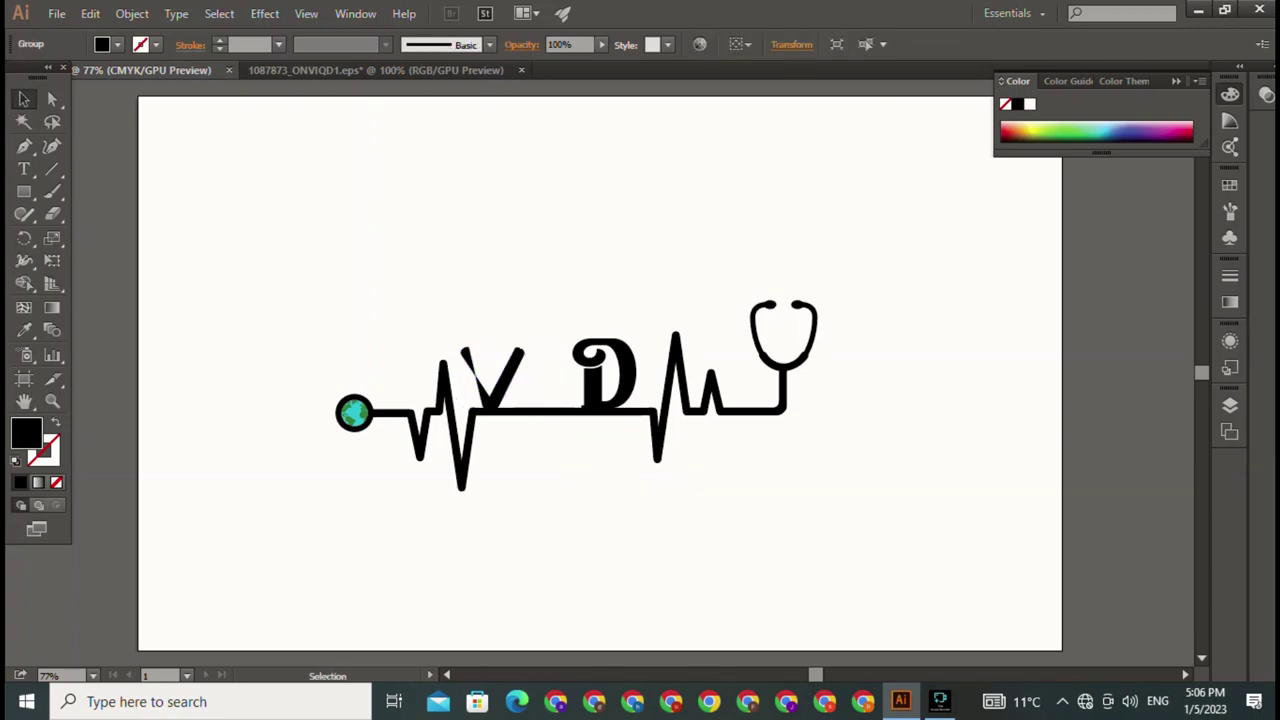
{"action": "key", "text": "ctrl+shift+a"}
{"action": "left_click_drag", "start_coordinate": [604, 375], "coordinate": [622, 375]}
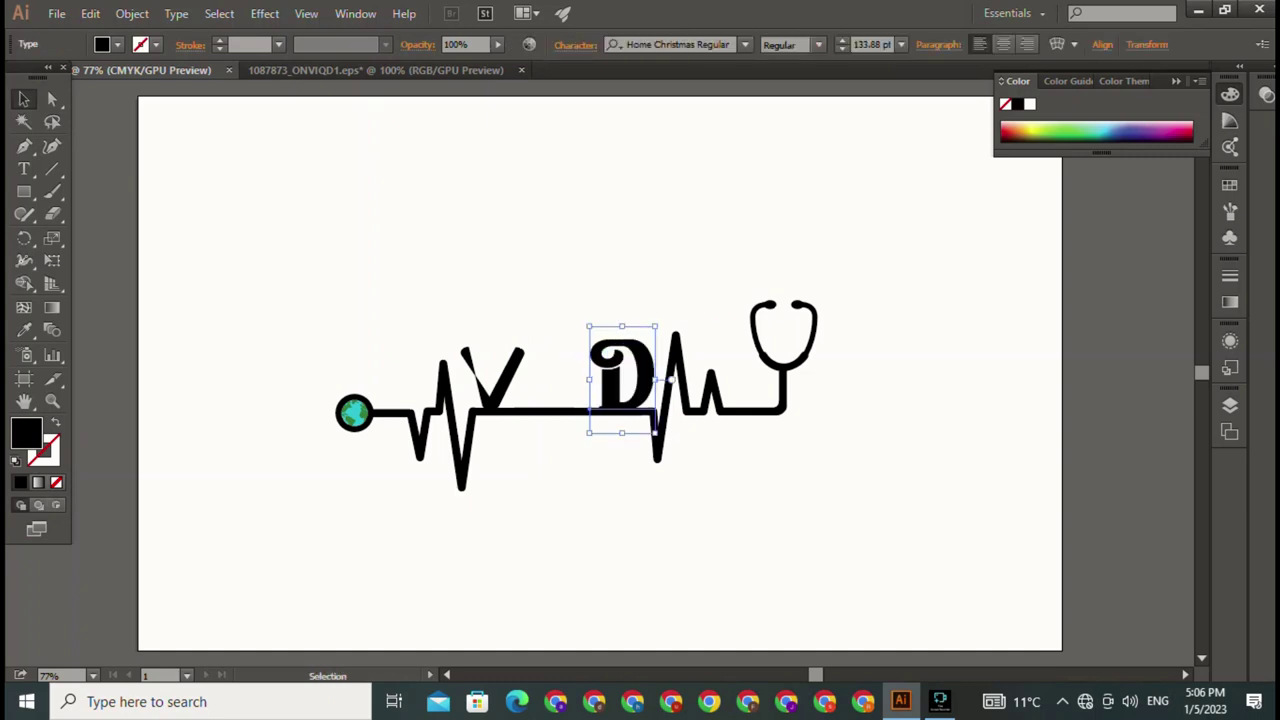
{"action": "key", "text": "ctrl+shift+a"}
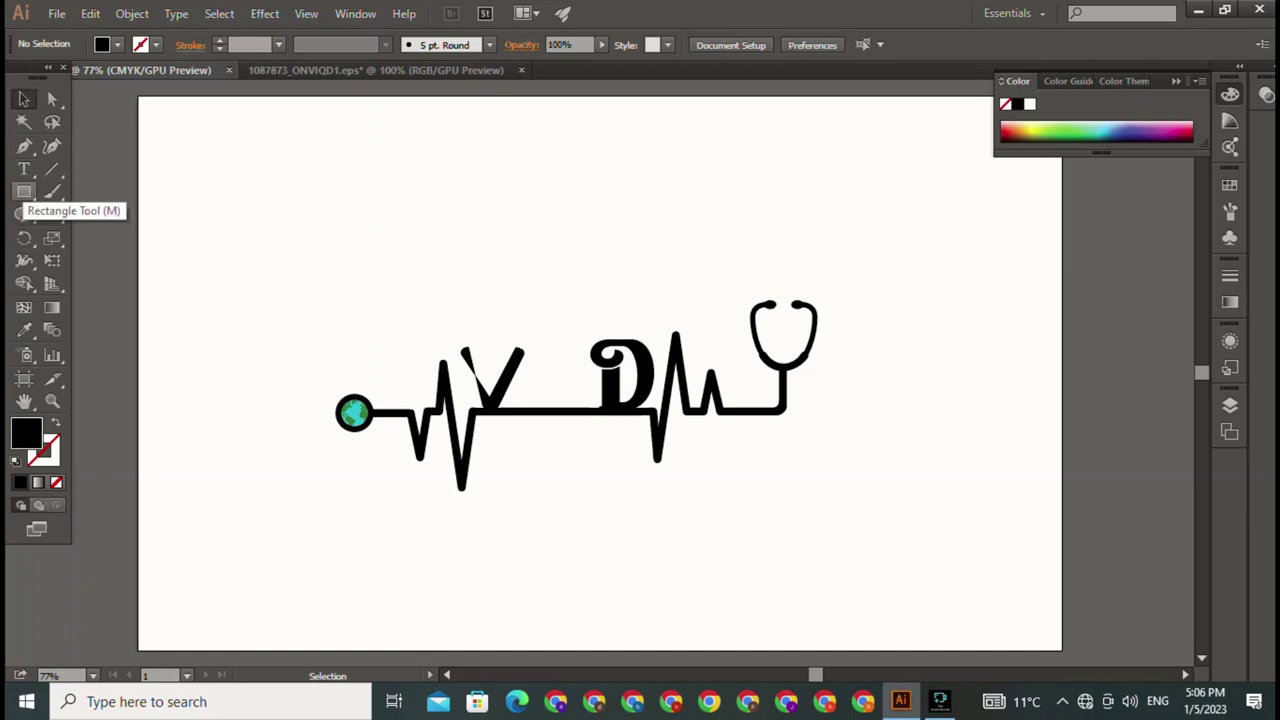
Step: Draw two circles near the artboard's top-left and arrange them so they overlap
{"action": "left_click_drag", "start_coordinate": [24, 192], "coordinate": [88, 236]}
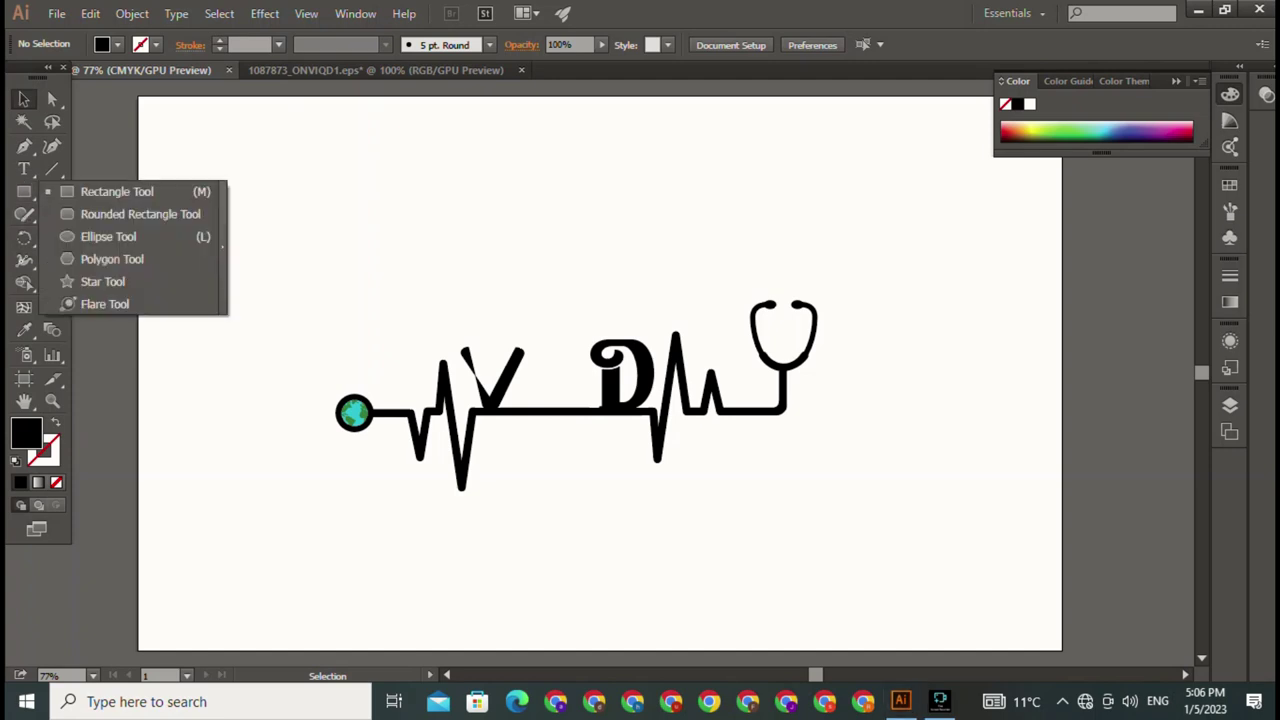
{"action": "left_click_drag", "start_coordinate": [283, 163], "coordinate": [386, 266]}
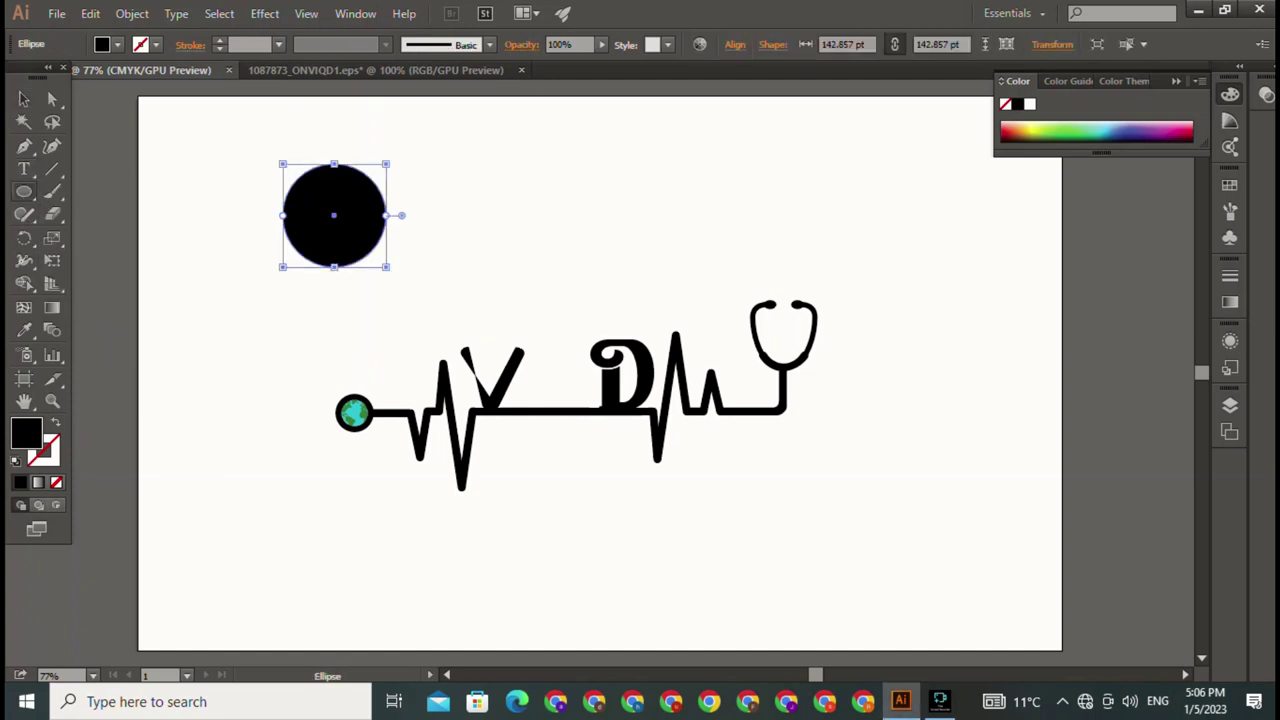
{"action": "mouse_move", "coordinate": [386, 164]}
{"action": "left_mouse_down"}
{"action": "mouse_move", "coordinate": [243, 305]}
{"action": "mouse_move", "coordinate": [242, 281]}
{"action": "left_mouse_up"}
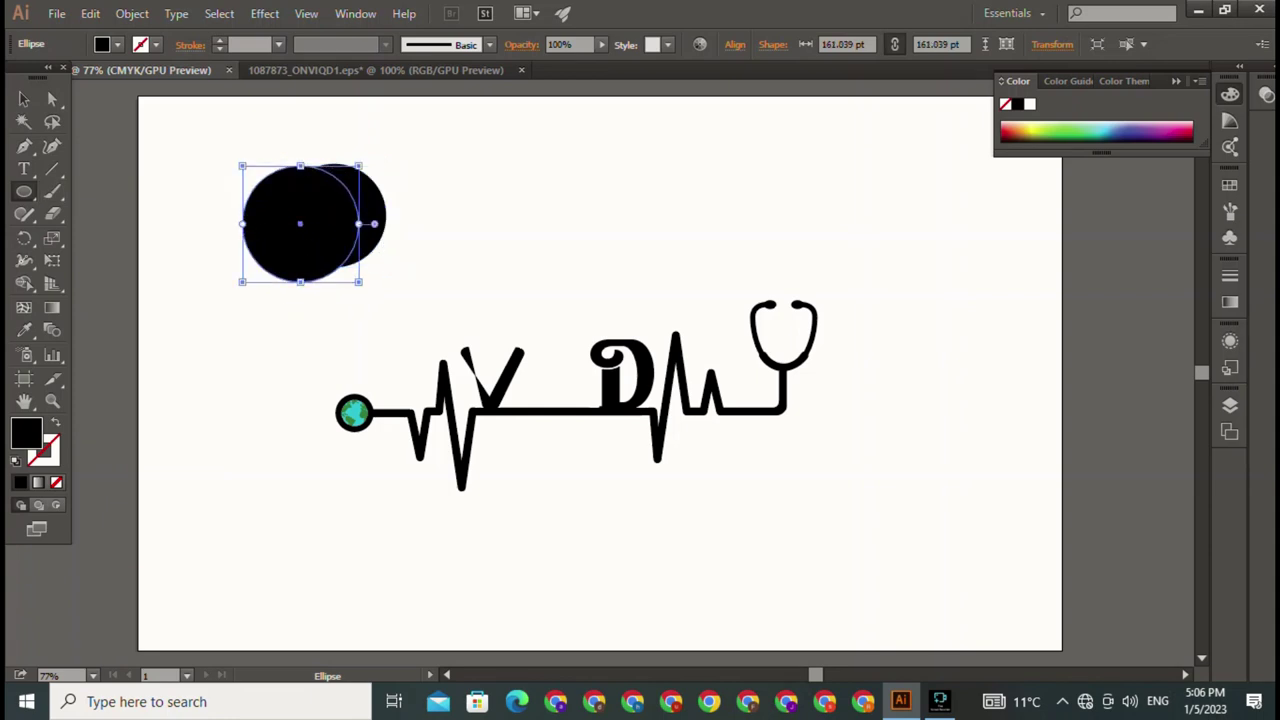
{"action": "key", "text": "v"}
{"action": "key", "text": "ctrl+shift+a"}
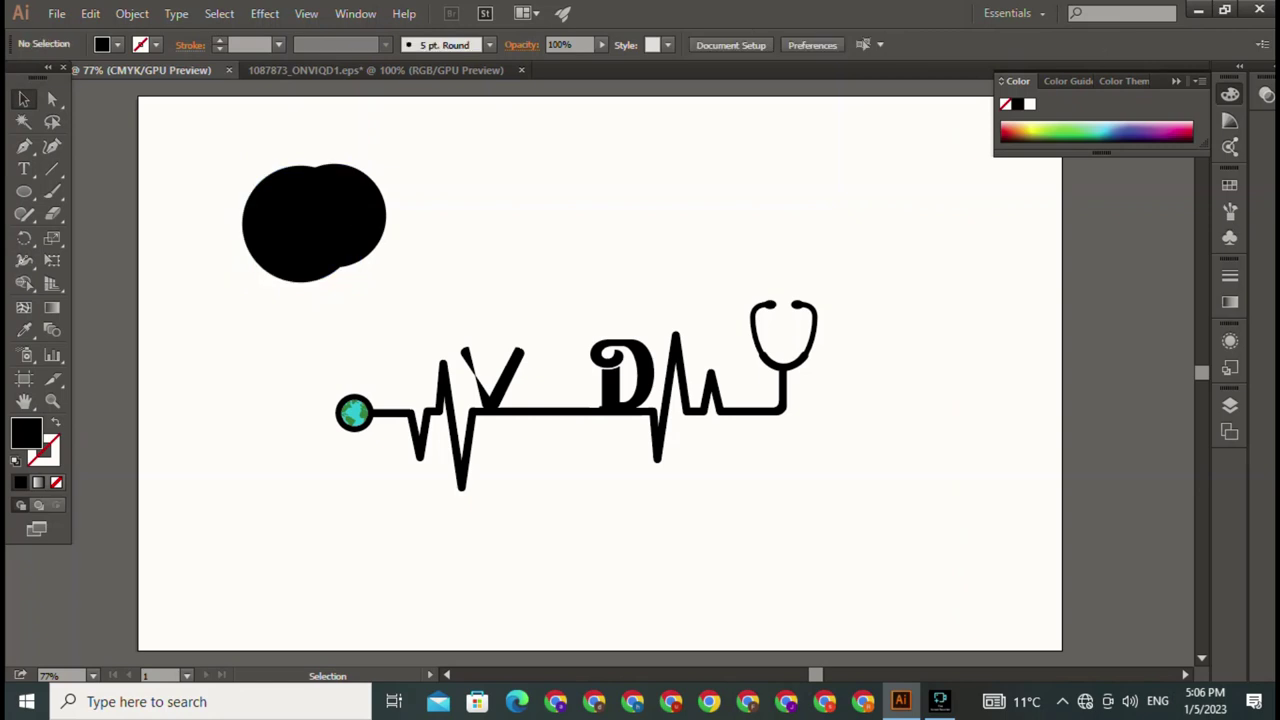
{"action": "key", "text": "ctrl+z"}
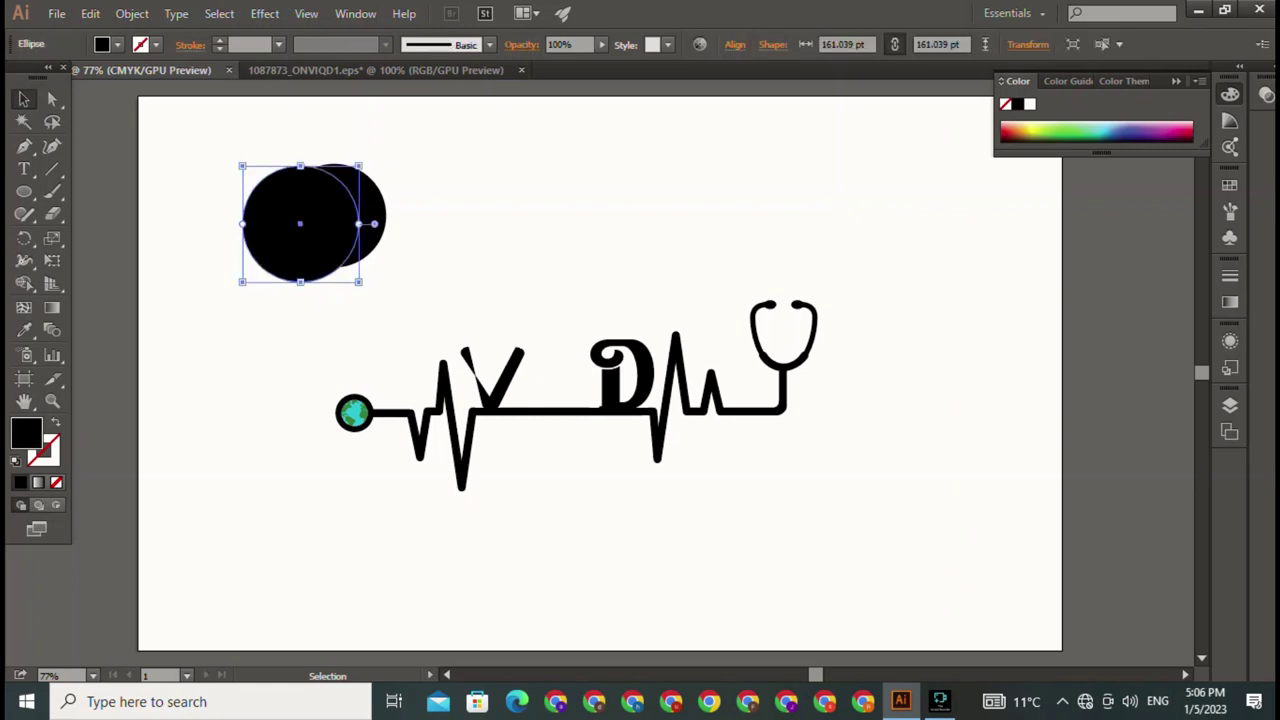
{"action": "key", "text": "ctrl+shift+a"}
{"action": "left_click_drag", "start_coordinate": [290, 222], "coordinate": [250, 187]}
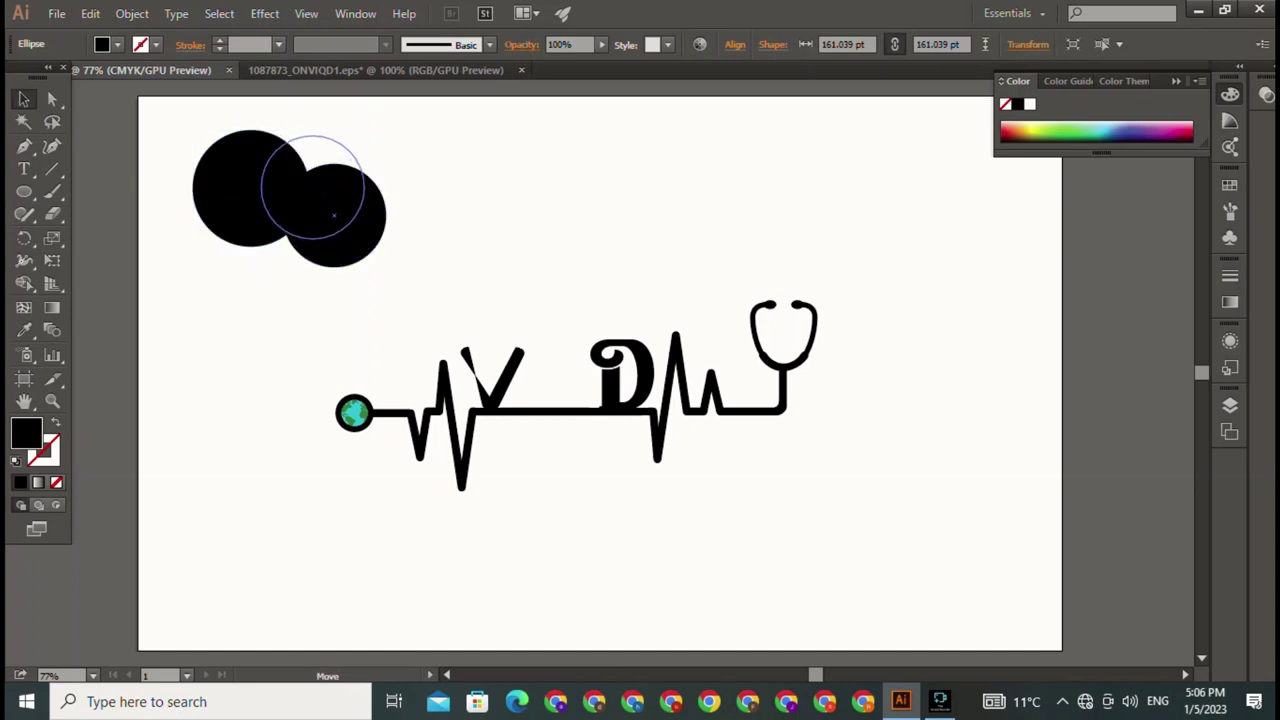
{"action": "left_click_drag", "start_coordinate": [324, 188], "coordinate": [272, 164]}
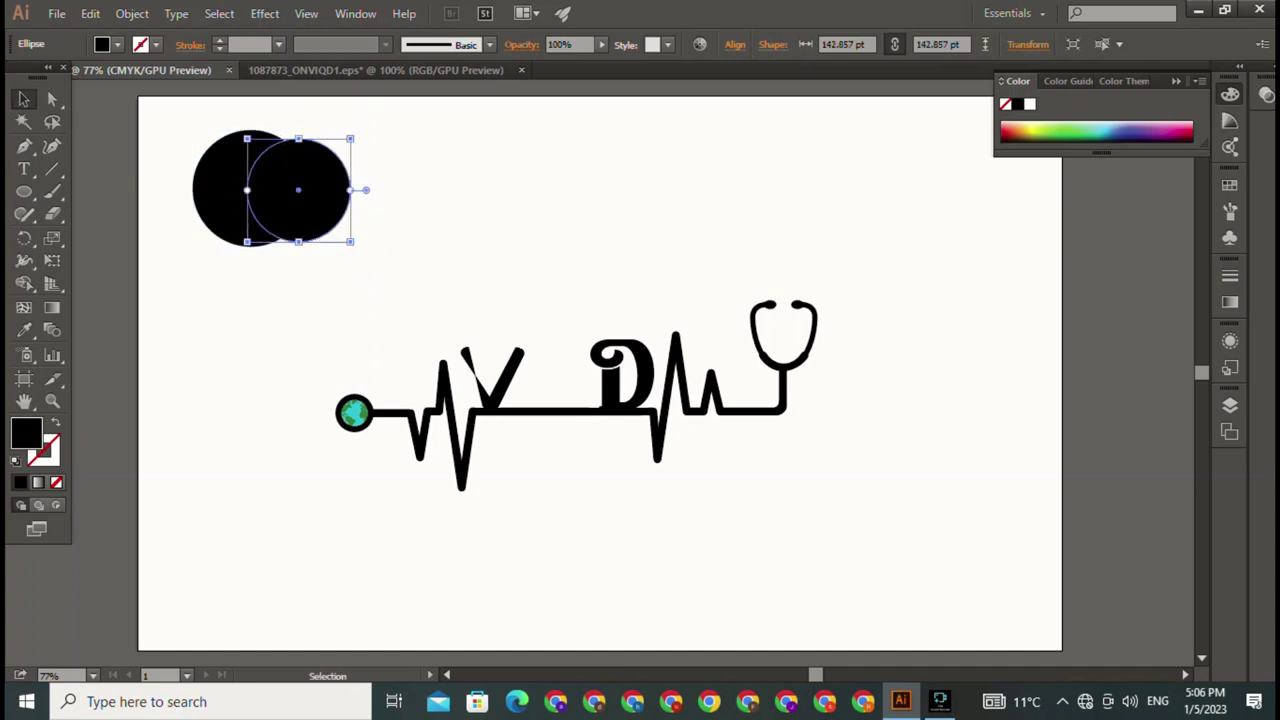
{"action": "key", "text": "ctrl+shift+a"}
Step: Use Shape Builder on both circles to delete the two outer crescents, leaving a lens
{"action": "left_click", "coordinate": [250, 185]}
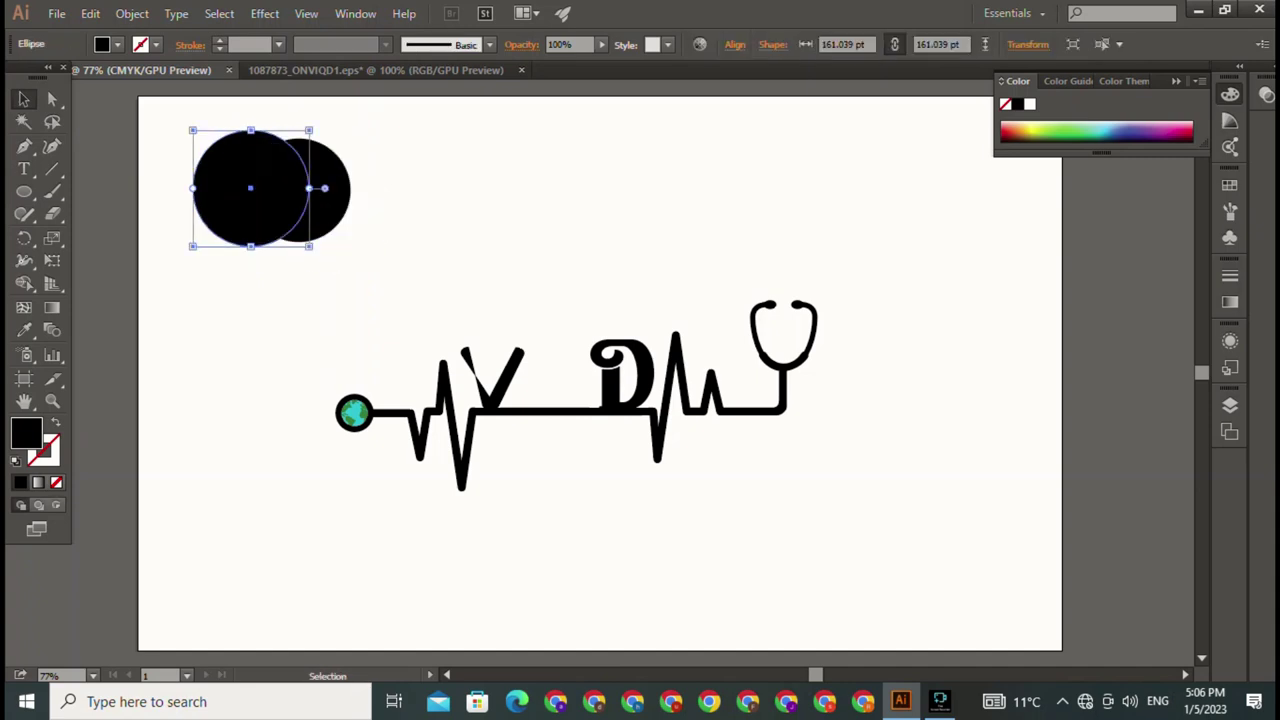
{"action": "left_click_drag", "start_coordinate": [206, 116], "coordinate": [336, 223]}
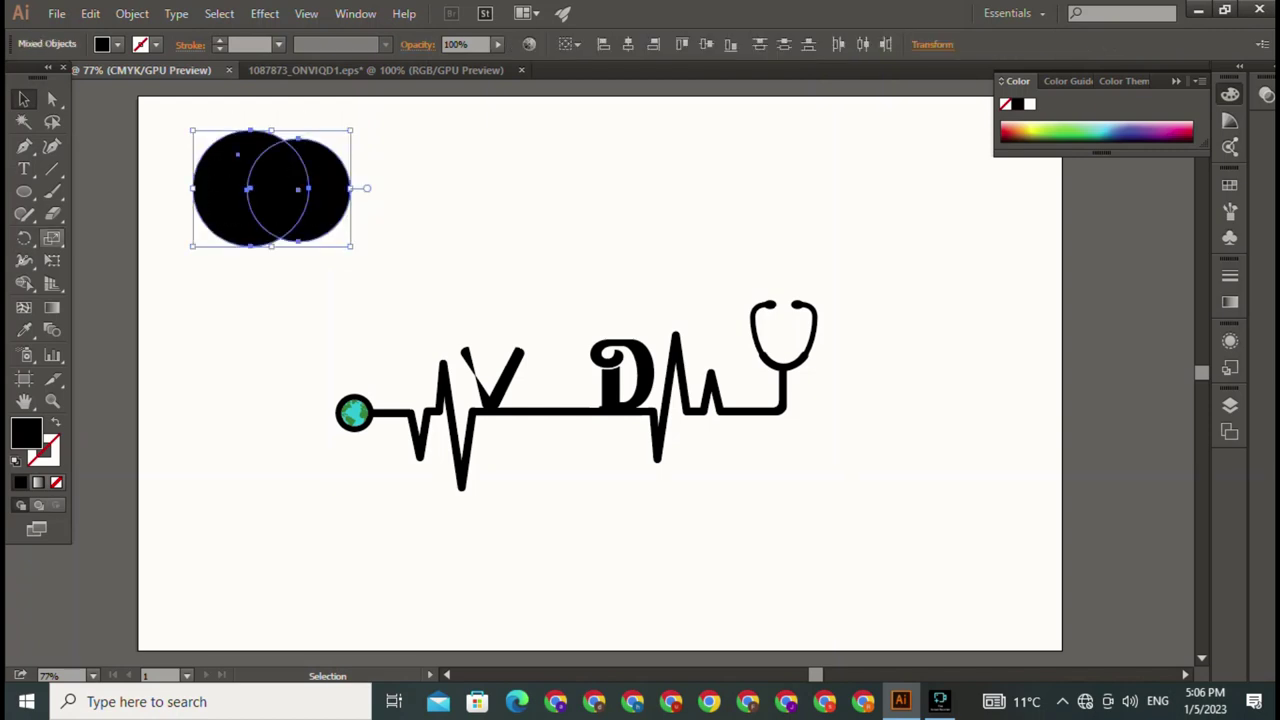
{"action": "left_click", "coordinate": [24, 283]}
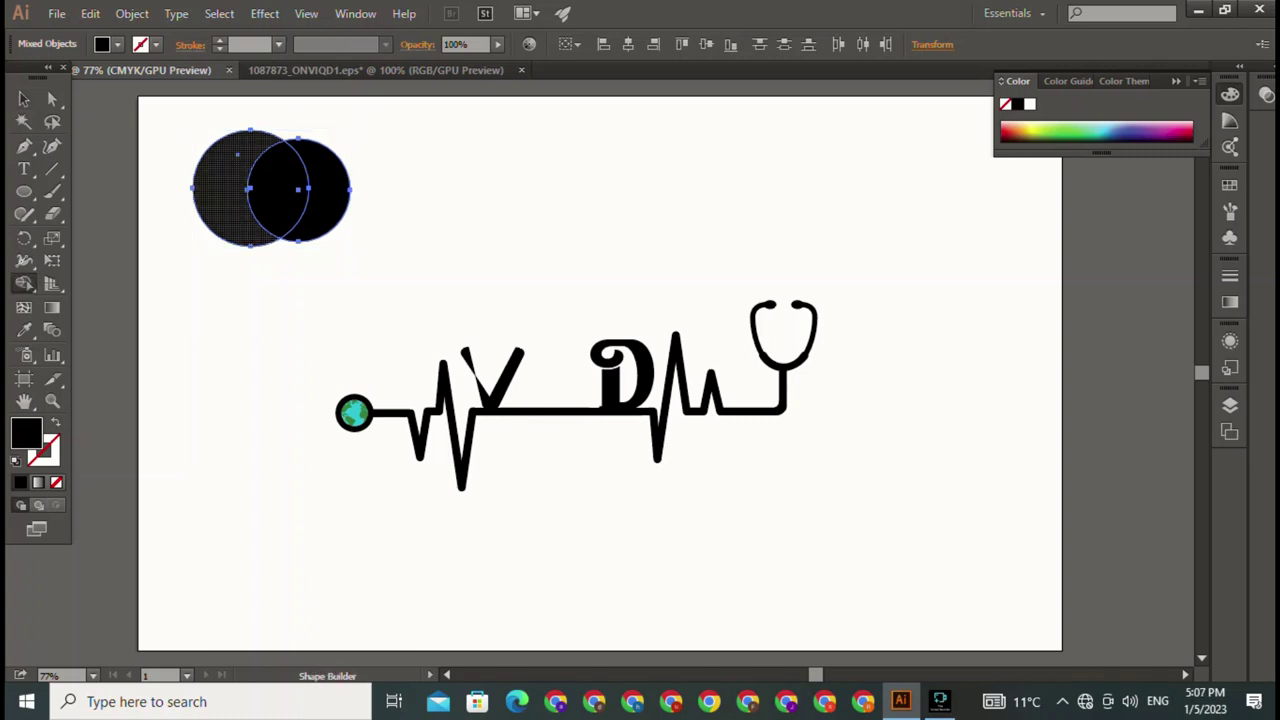
{"action": "left_click", "coordinate": [220, 188], "text": "alt"}
{"action": "left_click", "coordinate": [330, 190], "text": "alt"}
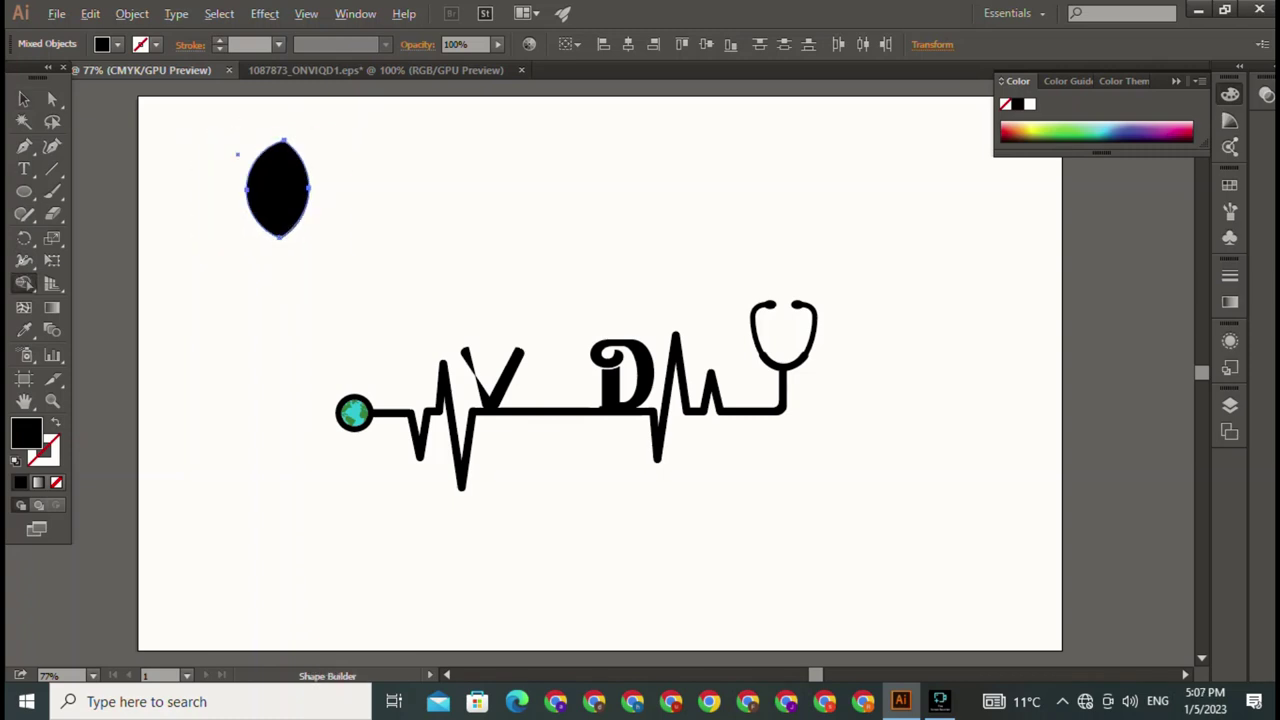
{"action": "left_click", "coordinate": [24, 98]}
Step: Duplicate the lens, rotate the copy horizontal and move it between the V and D
{"action": "key", "text": "ctrl+shift+a"}
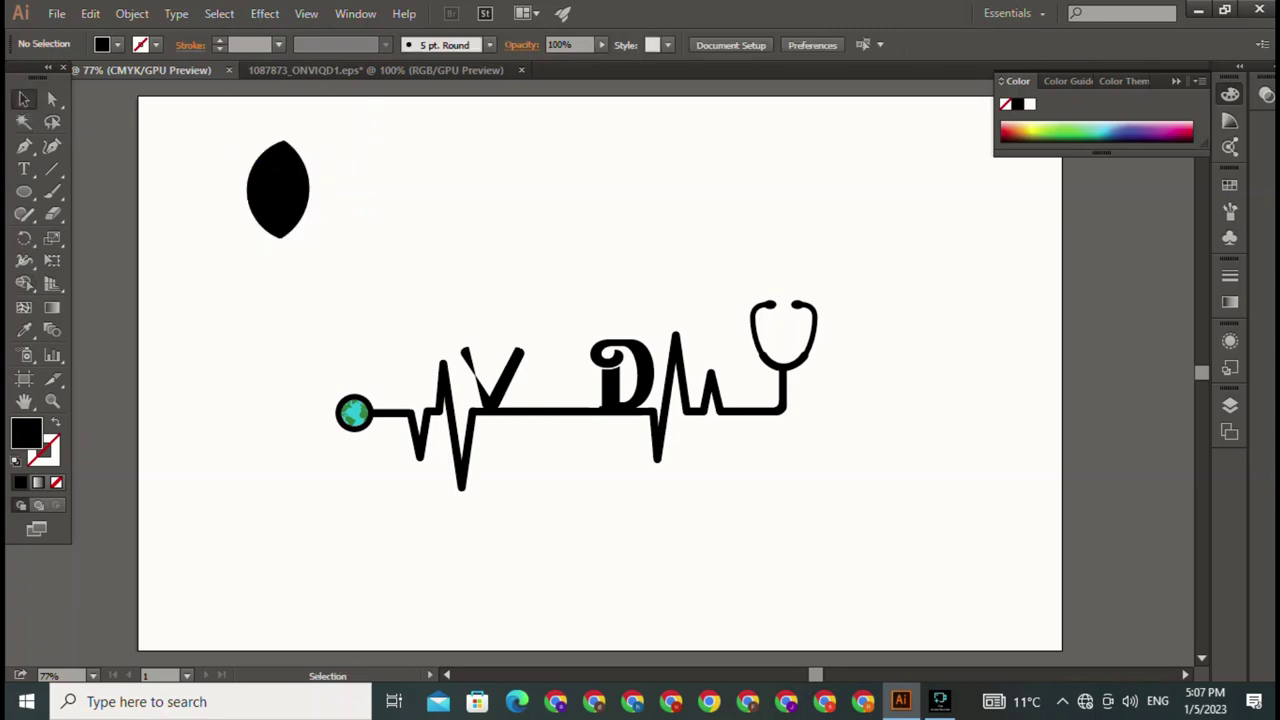
{"action": "left_click_drag", "start_coordinate": [278, 190], "coordinate": [494, 220]}
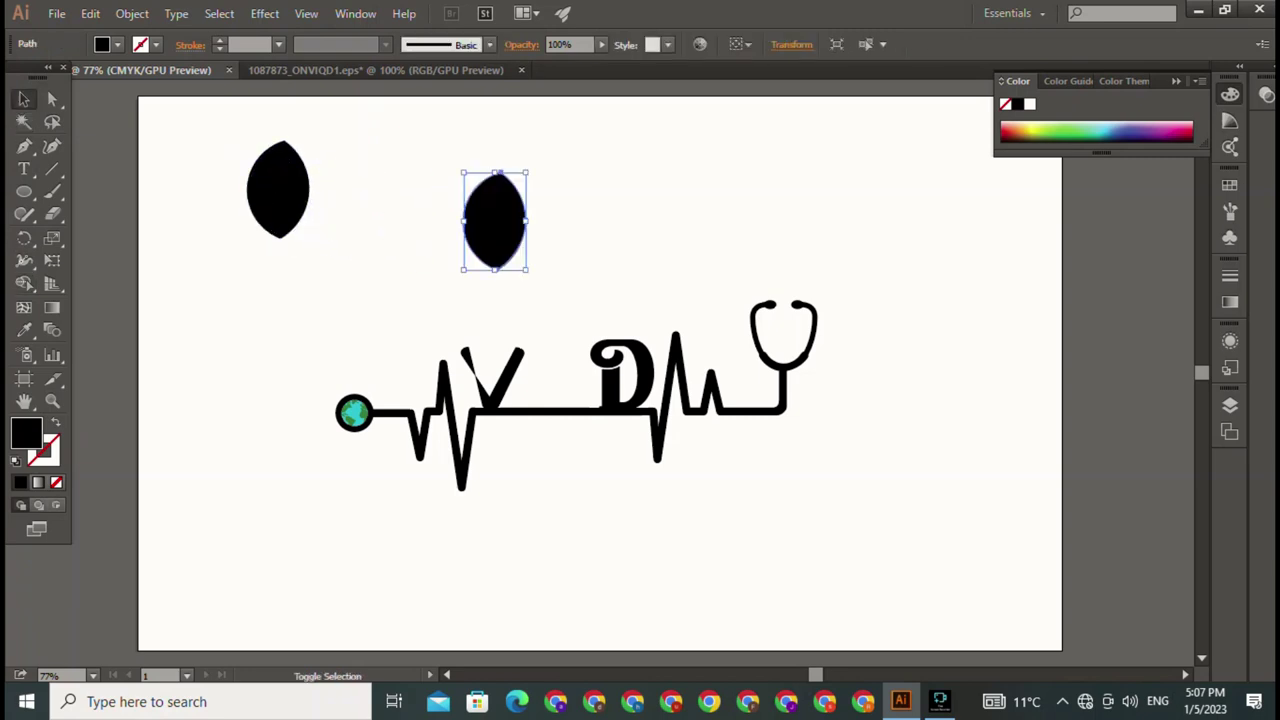
{"action": "left_click_drag", "start_coordinate": [535, 165], "coordinate": [550, 262]}
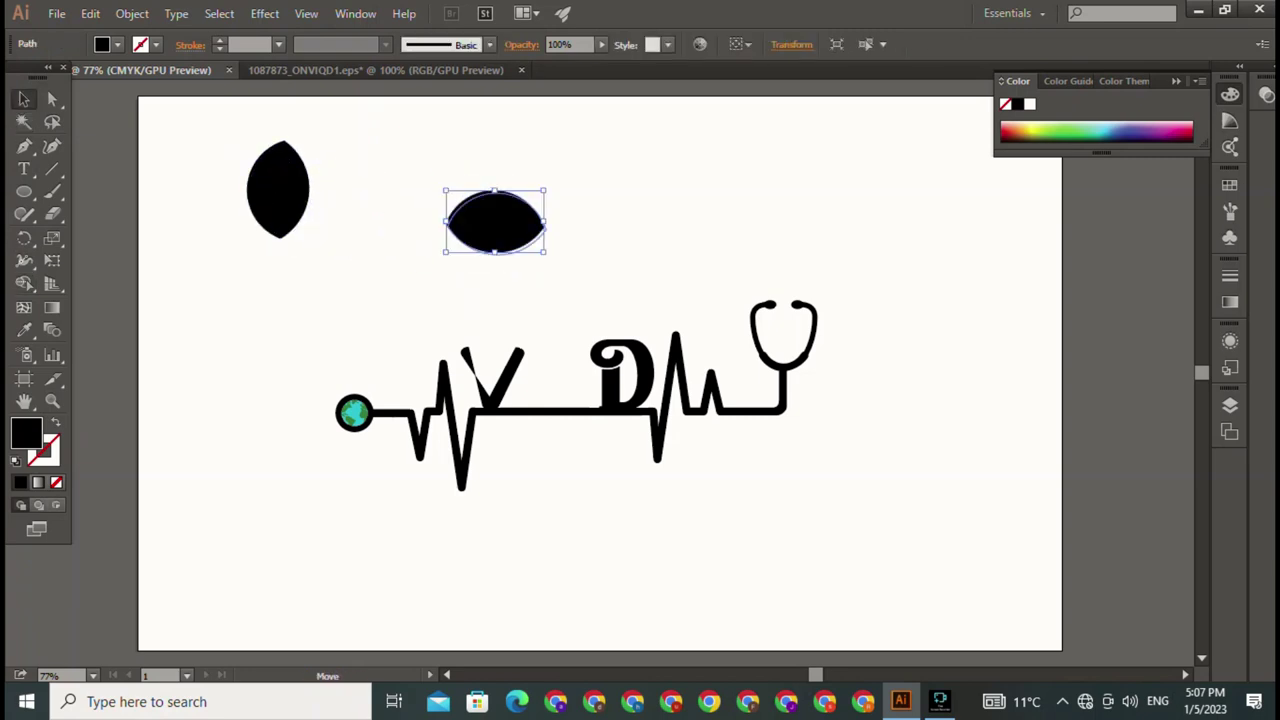
{"action": "mouse_move", "coordinate": [495, 220]}
{"action": "left_mouse_down"}
{"action": "mouse_move", "coordinate": [547, 276]}
{"action": "mouse_move", "coordinate": [542, 194]}
{"action": "left_mouse_up"}
{"action": "key", "text": "ctrl+shift+a"}
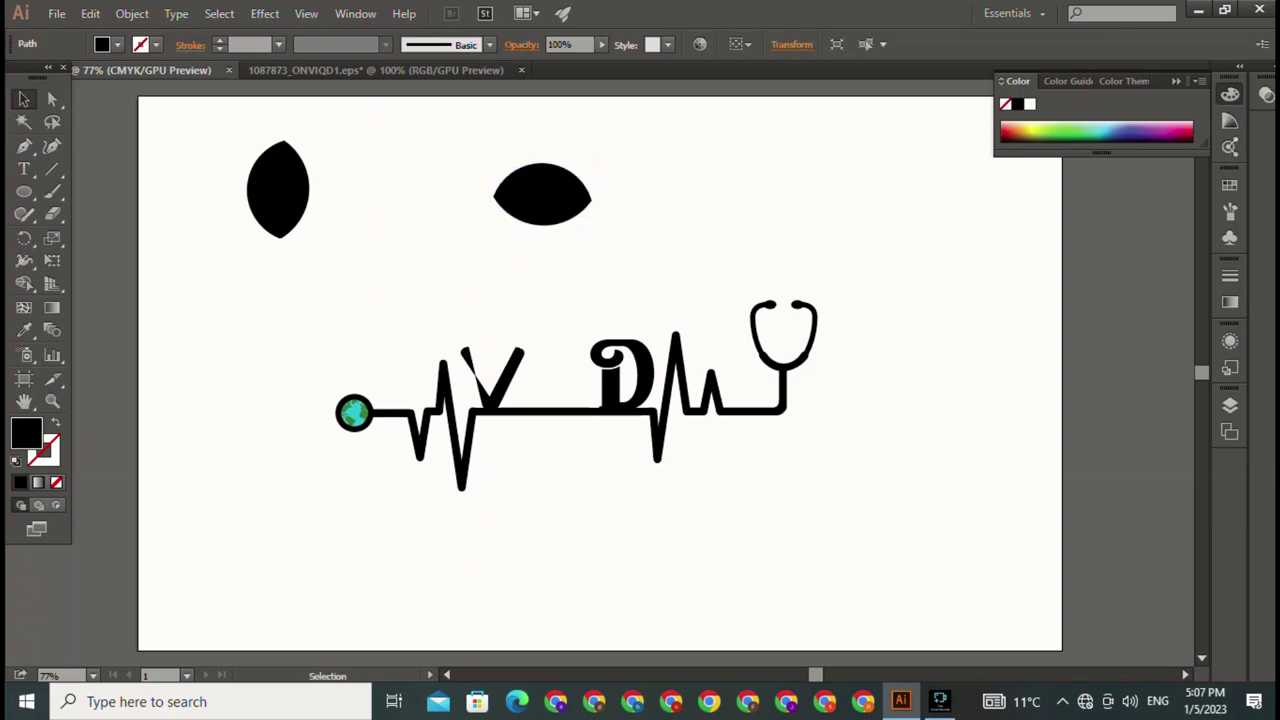
Step: Give the horizontal lens no fill and a black stroke thickened toward 4 pt
{"action": "left_click", "coordinate": [278, 190]}
{"action": "left_click", "coordinate": [542, 194]}
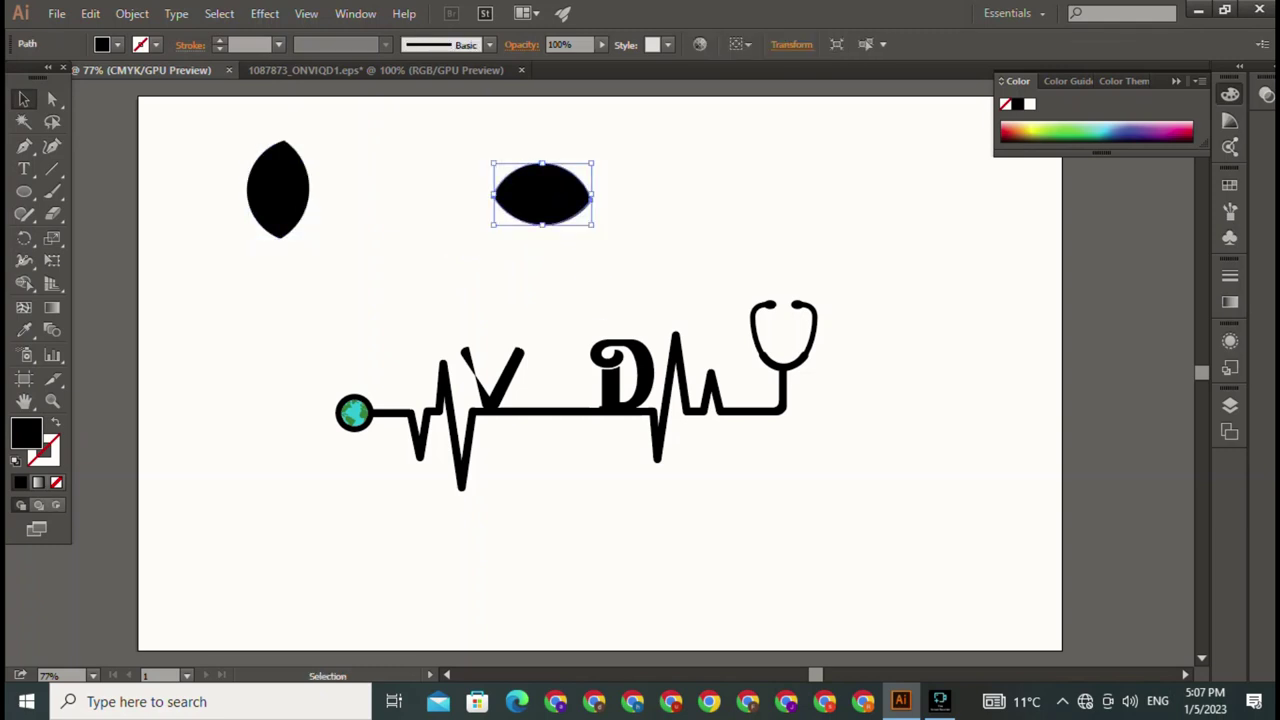
{"action": "left_click", "coordinate": [117, 44]}
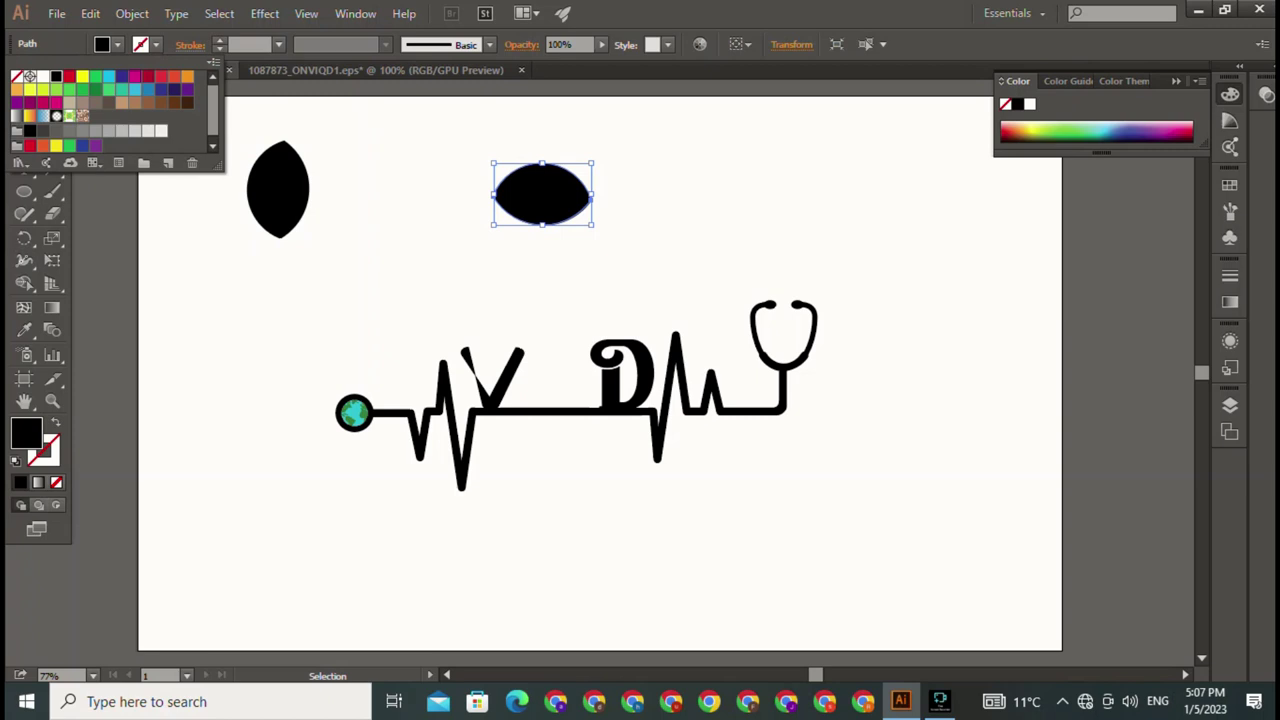
{"action": "left_click", "coordinate": [16, 76]}
{"action": "key", "text": "Escape"}
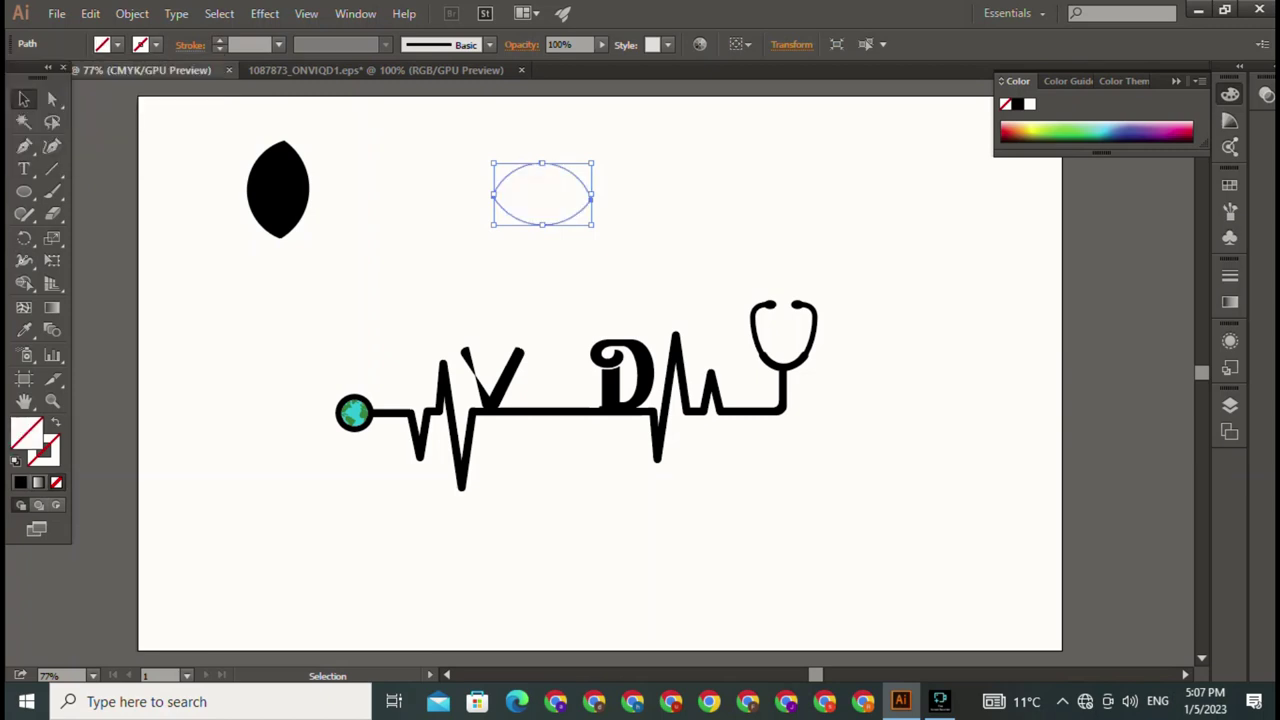
{"action": "left_click", "coordinate": [153, 44]}
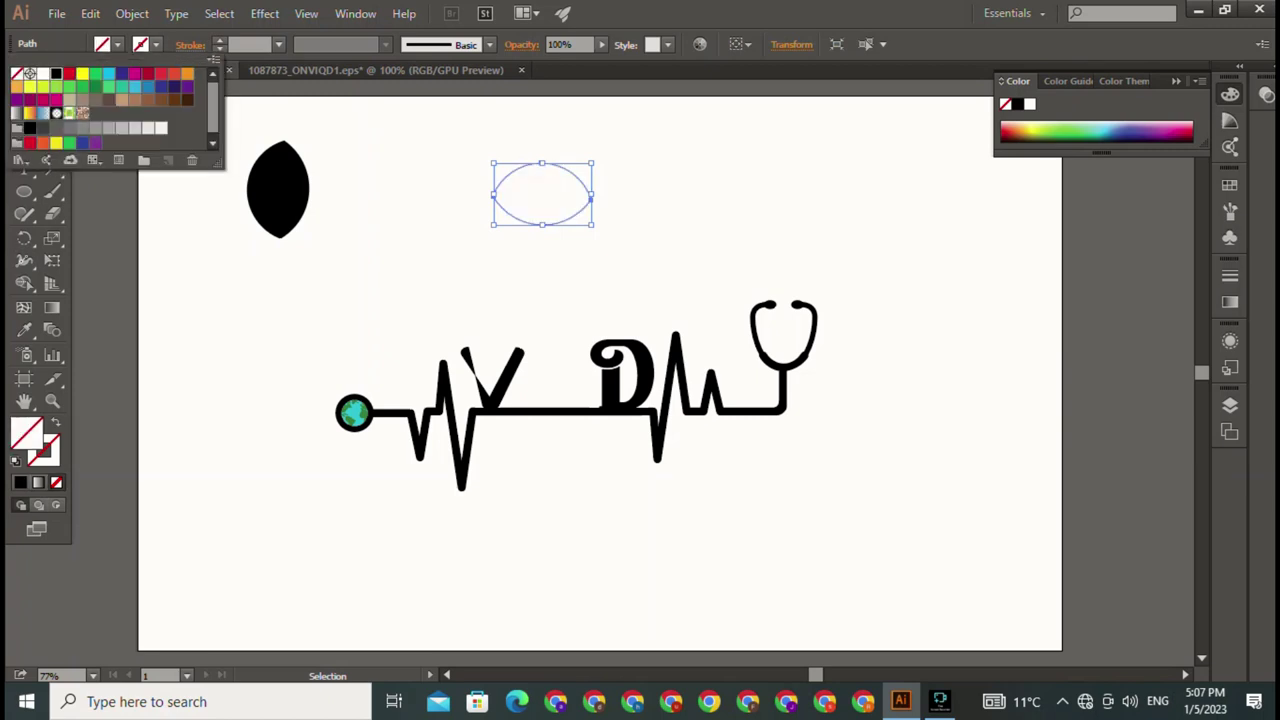
{"action": "left_click", "coordinate": [56, 74]}
{"action": "left_click", "coordinate": [219, 40]}
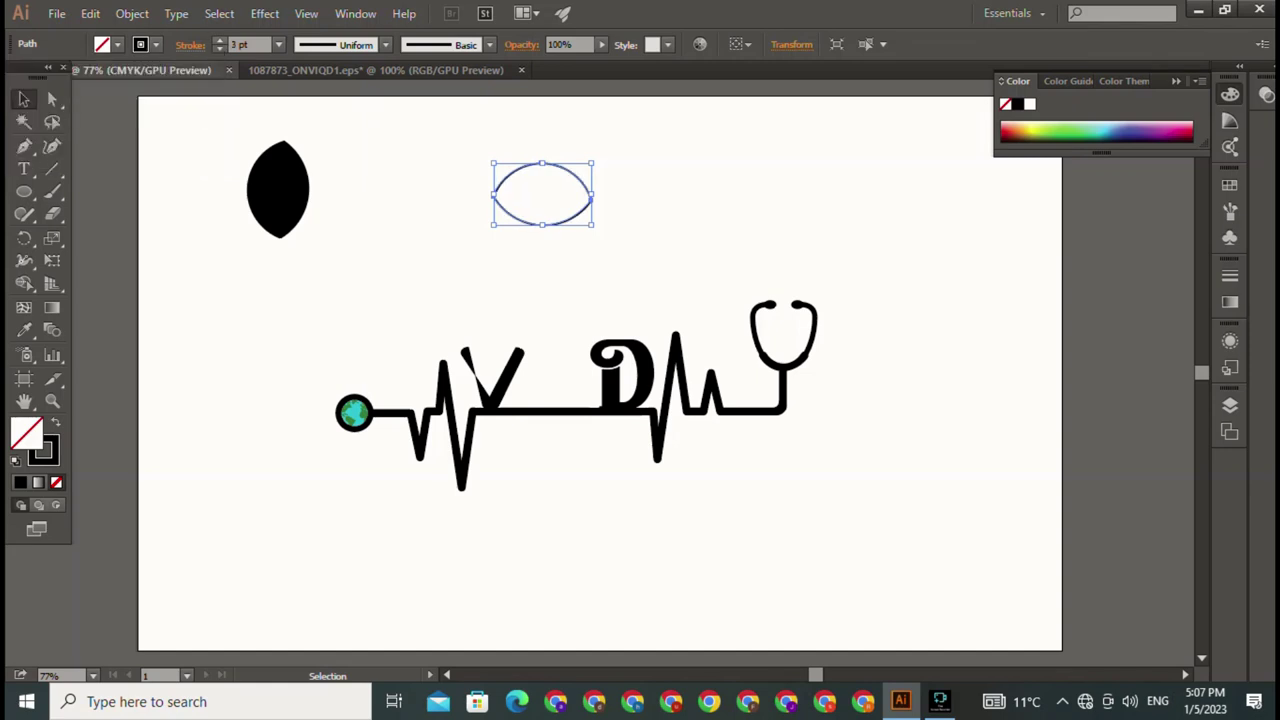
{"action": "left_click", "coordinate": [219, 40]}
{"action": "key", "text": "ctrl+shift+a"}
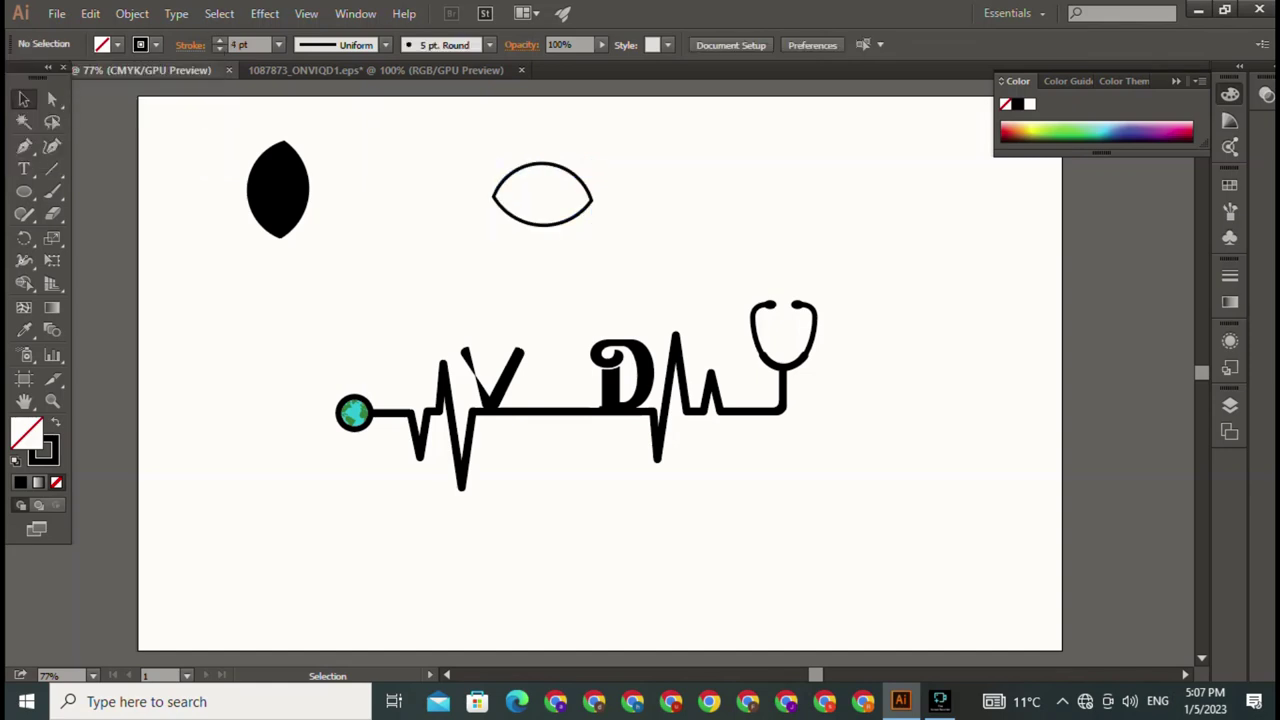
{"action": "key", "text": "ctrl+z"}
Step: Flatten and scale down the eye outline so it sits snugly between the V and D
{"action": "left_click_drag", "start_coordinate": [542, 162], "coordinate": [558, 362]}
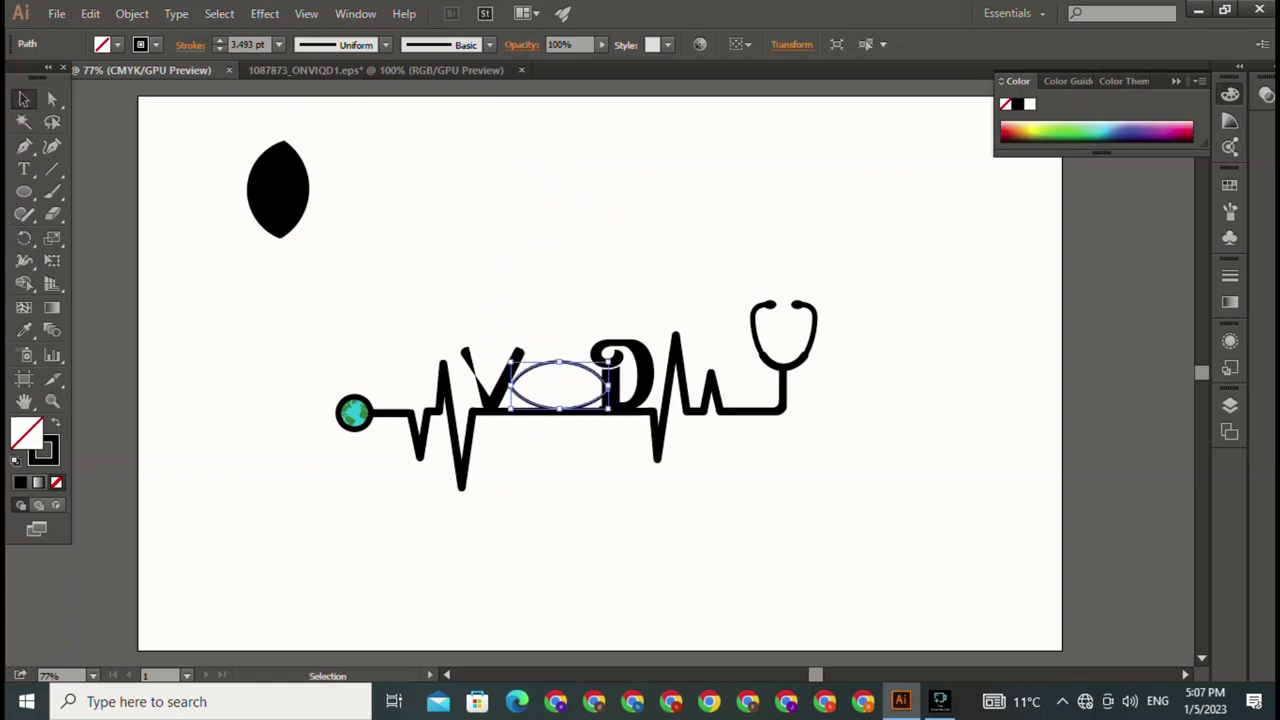
{"action": "left_click_drag", "start_coordinate": [606, 385], "coordinate": [600, 385]}
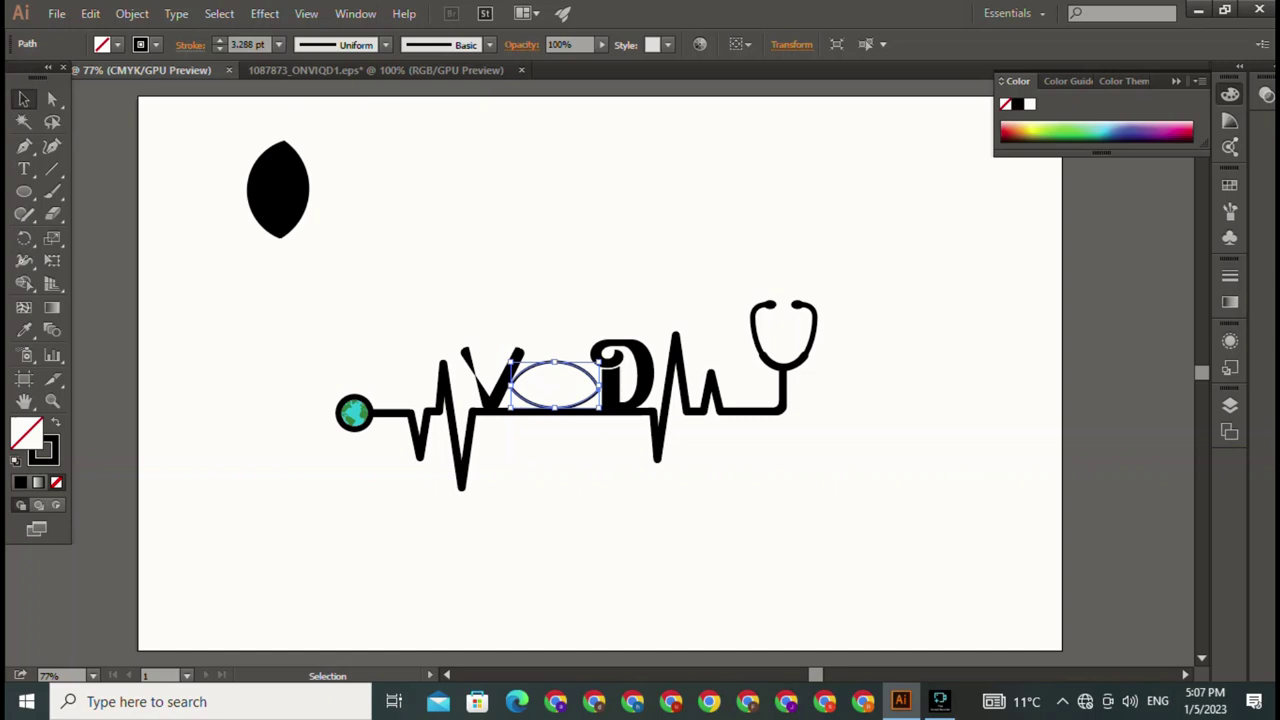
{"action": "left_click_drag", "start_coordinate": [510, 362], "coordinate": [523, 369]}
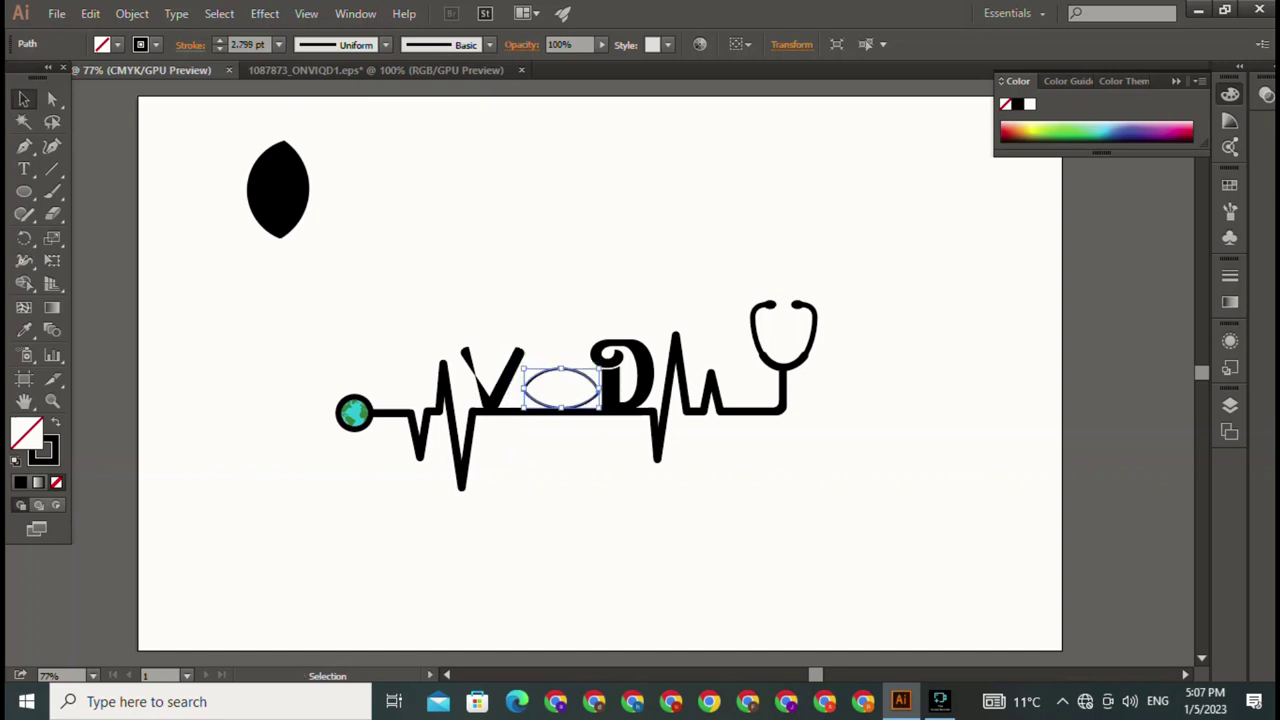
{"action": "key", "text": "ctrl+shift+a"}
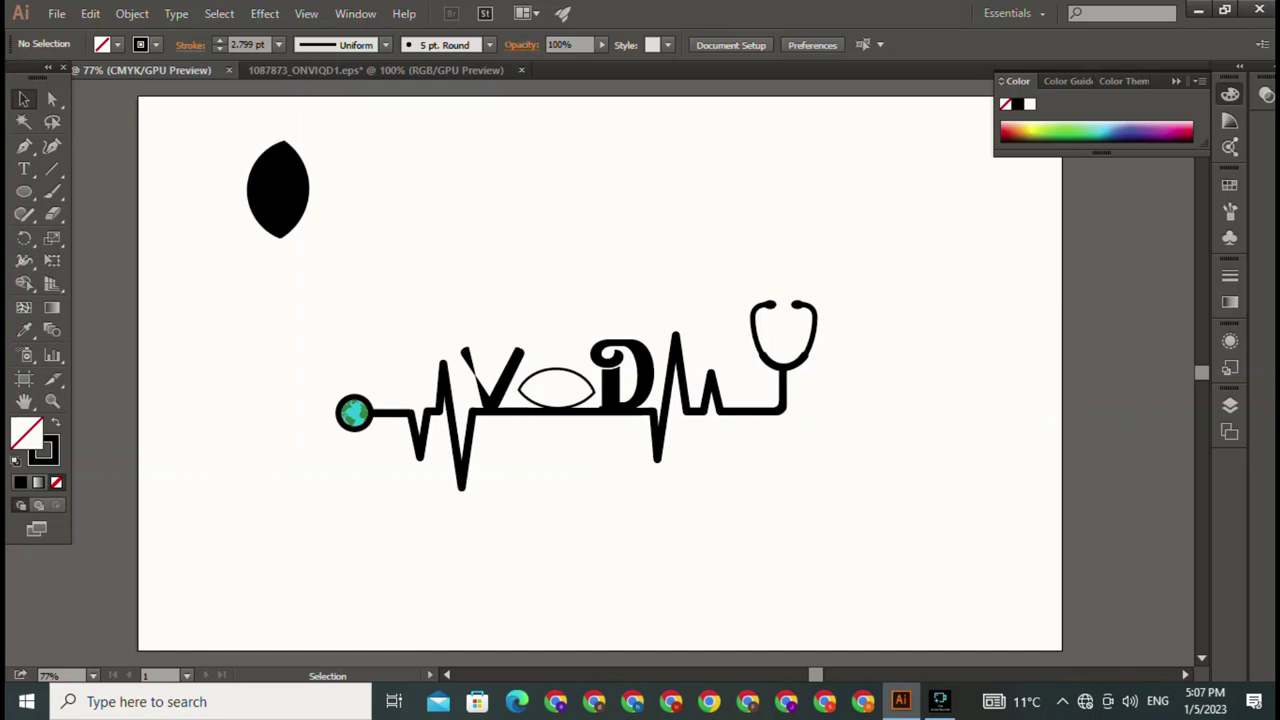
{"action": "left_click", "coordinate": [556, 388]}
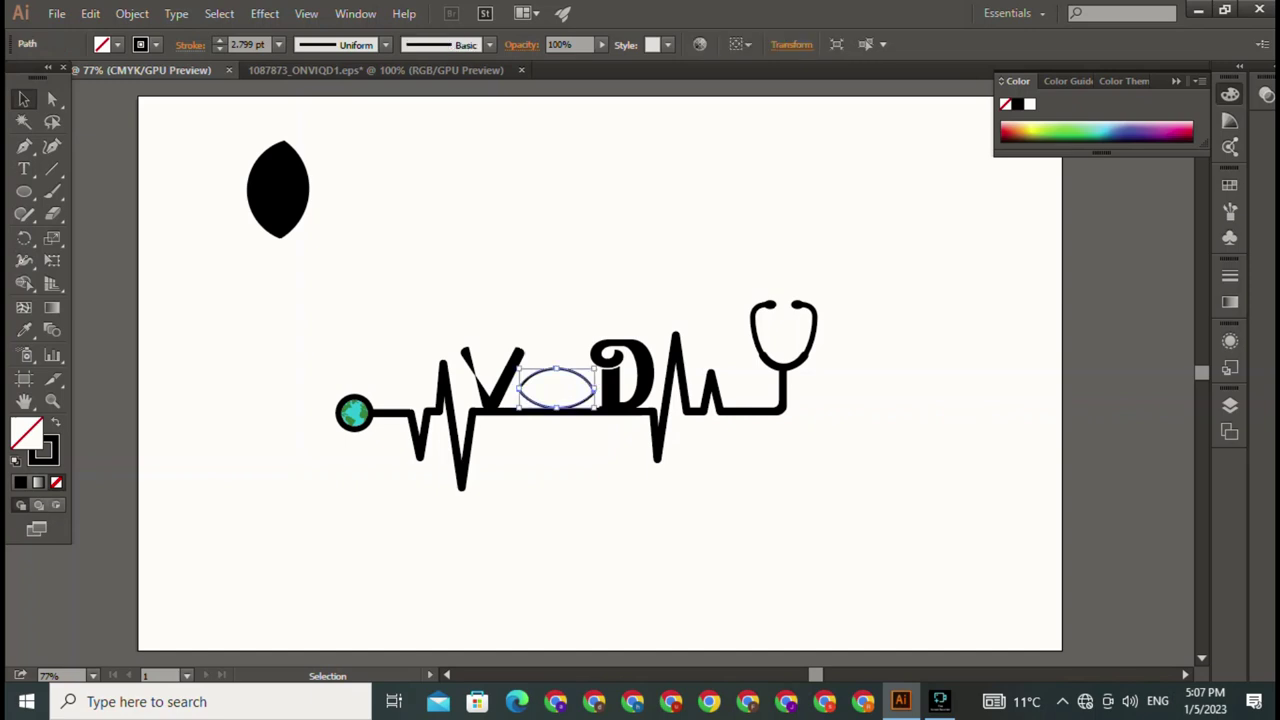
Step: Zoom in on the eye and reselect its path
{"action": "key", "text": "a"}
{"action": "key", "text": "ctrl+plus"}
{"action": "key", "text": "ctrl+plus"}
{"action": "key", "text": "ctrl+plus"}
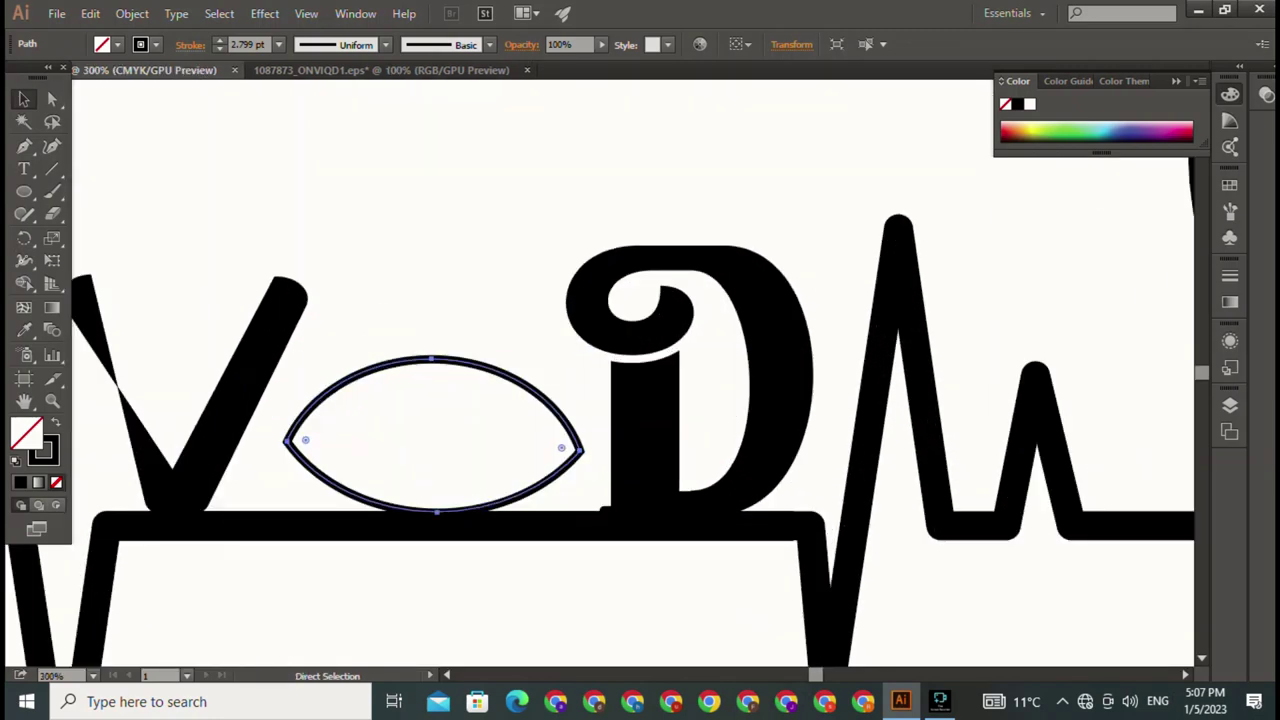
{"action": "key", "text": "ctrl+plus"}
{"action": "key", "text": "ctrl+plus"}
{"action": "left_click_drag", "start_coordinate": [524, 580], "coordinate": [622, 444]}
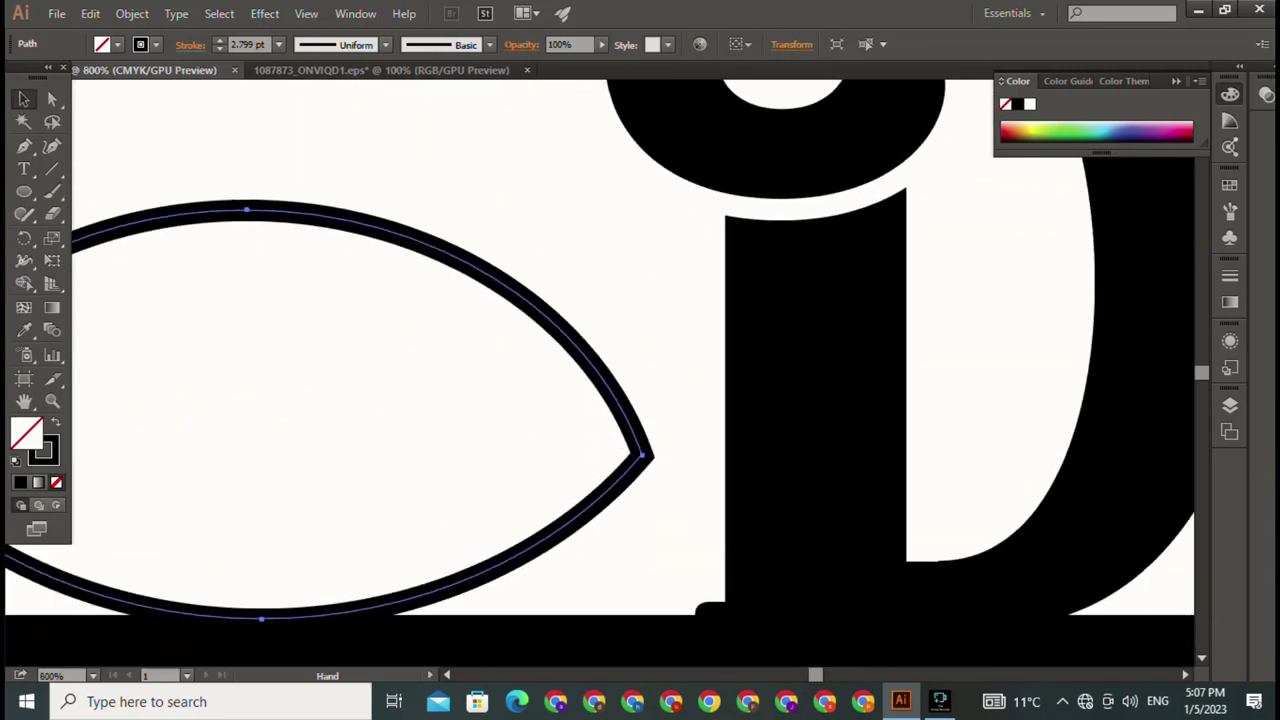
{"action": "key", "text": "ctrl+plus"}
{"action": "key", "text": "v"}
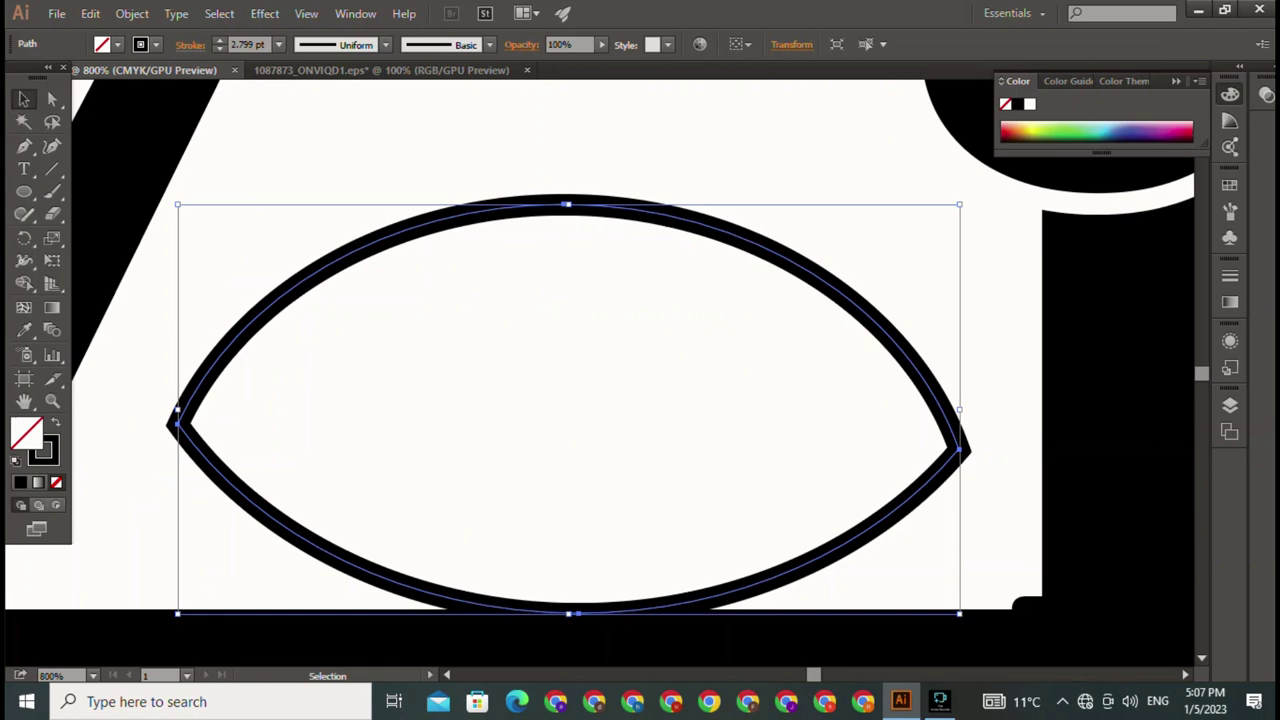
{"action": "key", "text": "ctrl+shift+a"}
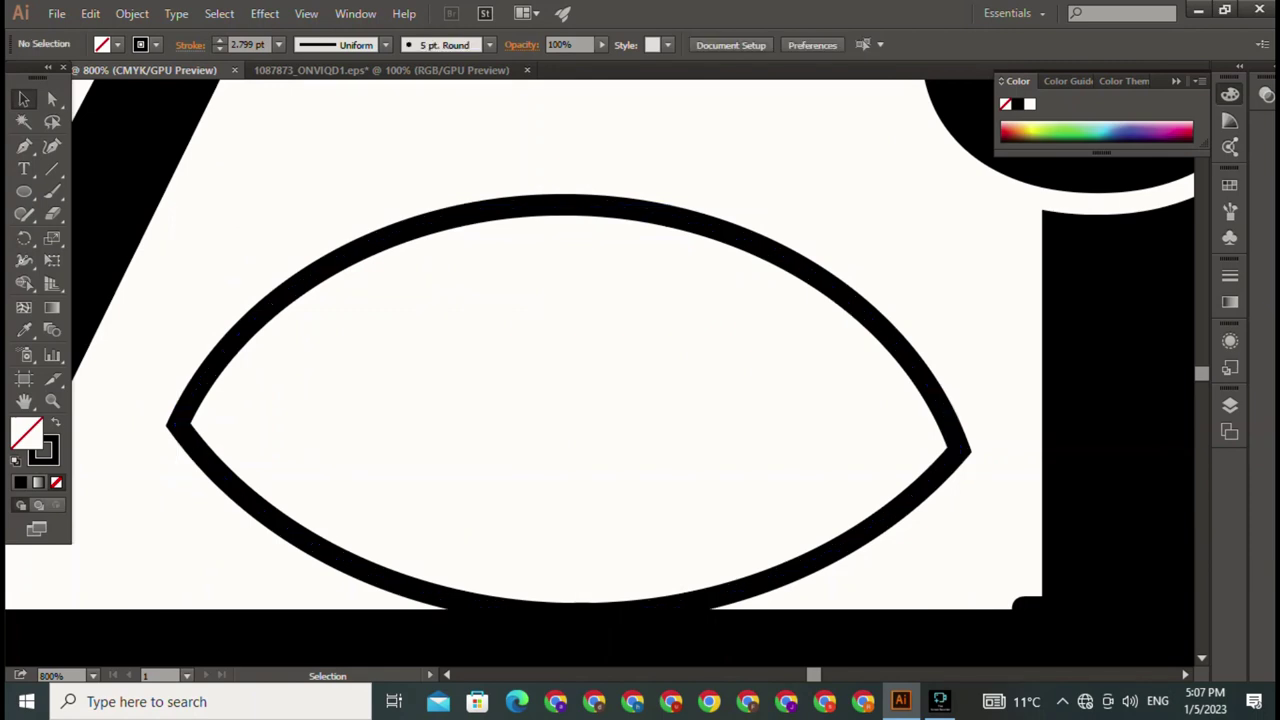
{"action": "key", "text": "ctrl+a"}
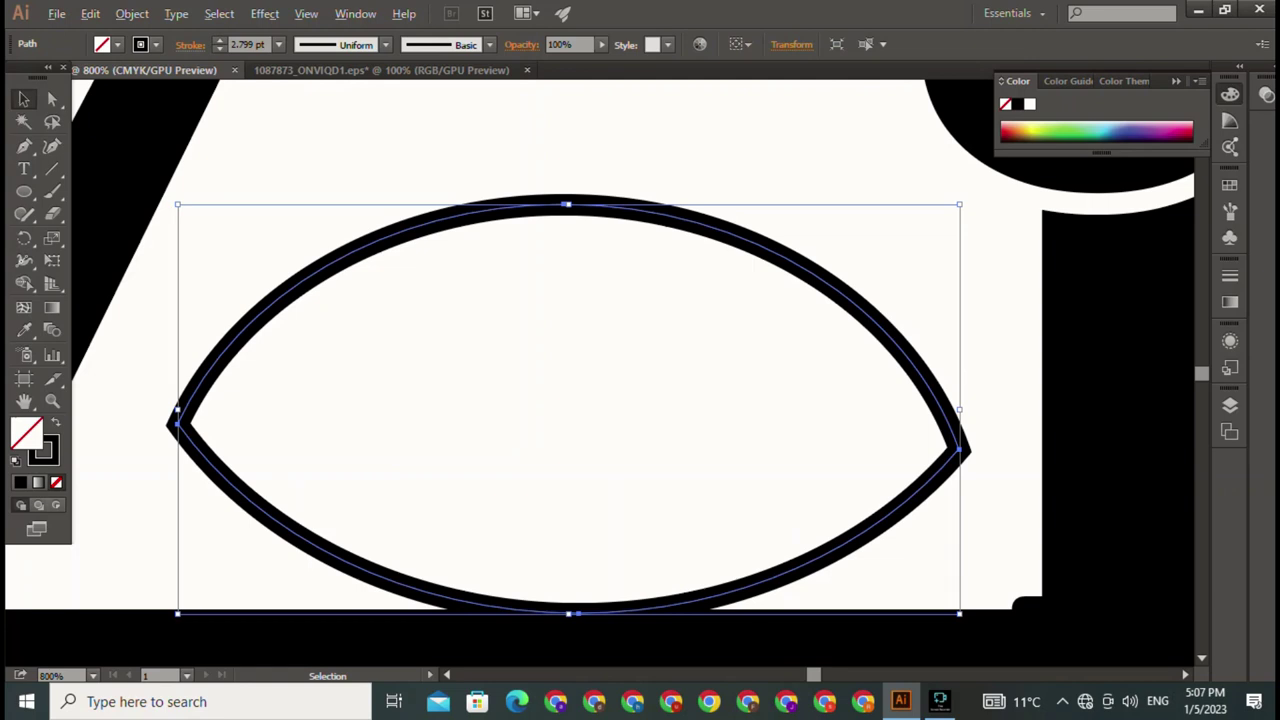
Step: Thicken the eye's top rim by stacking duplicate paths upward with Alt+Up
{"action": "key", "text": "Up"}
{"action": "key", "text": "Up"}
{"action": "key", "text": "Up"}
{"action": "key", "text": "Up"}
{"action": "key", "text": "Up"}
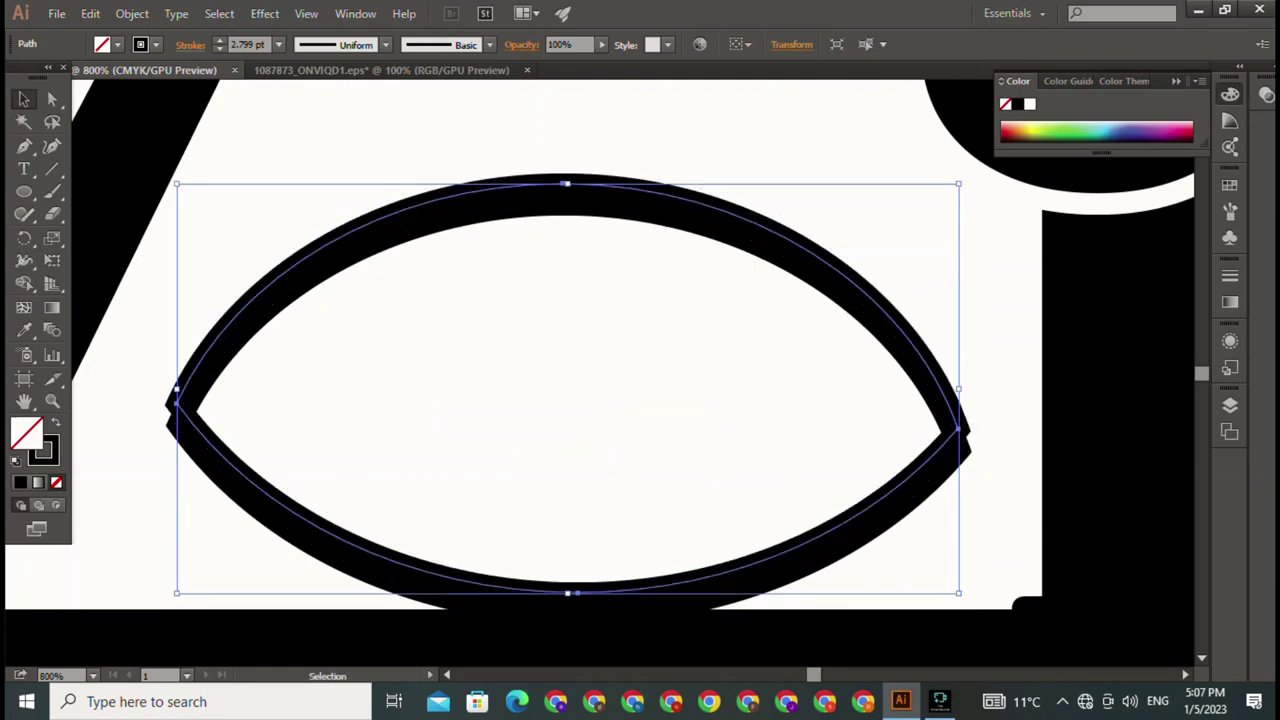
{"action": "key", "text": "a"}
{"action": "key", "text": "alt+Up"}
{"action": "key", "text": "alt+Up"}
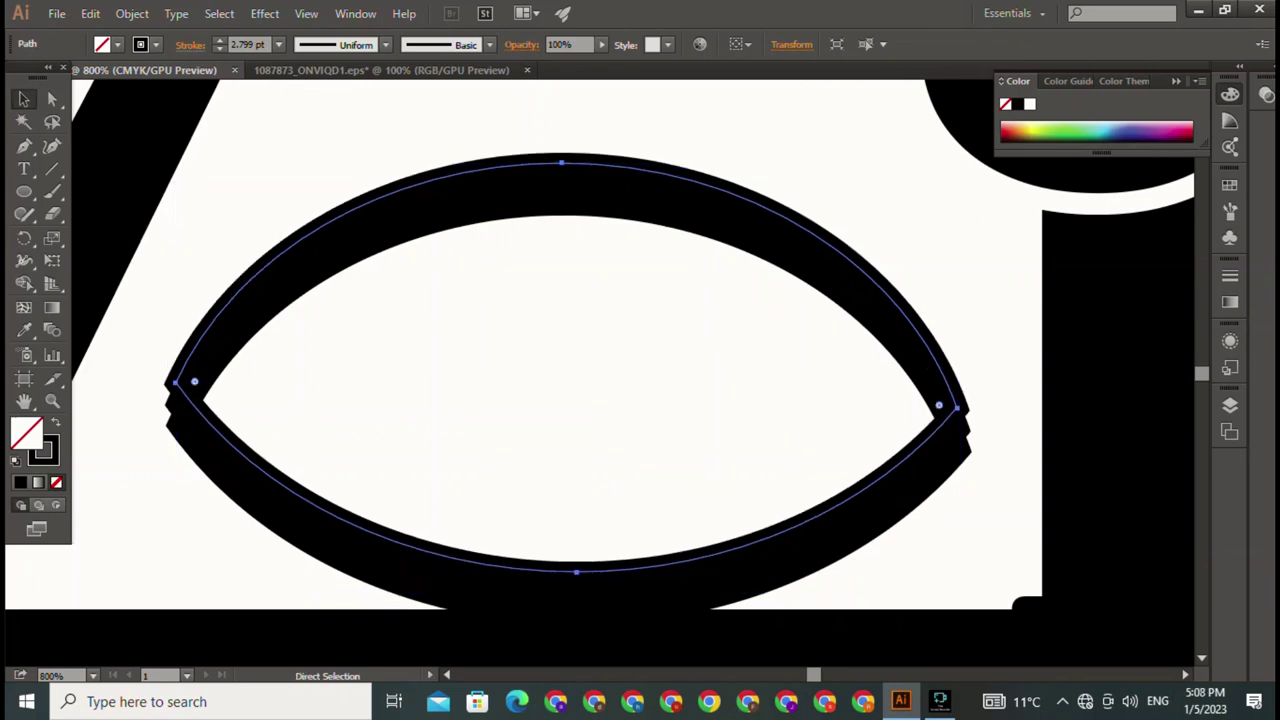
{"action": "key", "text": "alt+Up"}
{"action": "key", "text": "alt+Up"}
{"action": "key", "text": "alt+Up"}
{"action": "key", "text": "alt+Up"}
{"action": "key", "text": "alt+Up"}
{"action": "key", "text": "alt+Up"}
{"action": "key", "text": "alt+Up"}
{"action": "key", "text": "alt+Up"}
{"action": "key", "text": "alt+Up"}
{"action": "key", "text": "alt+Up"}
{"action": "key", "text": "alt+Up"}
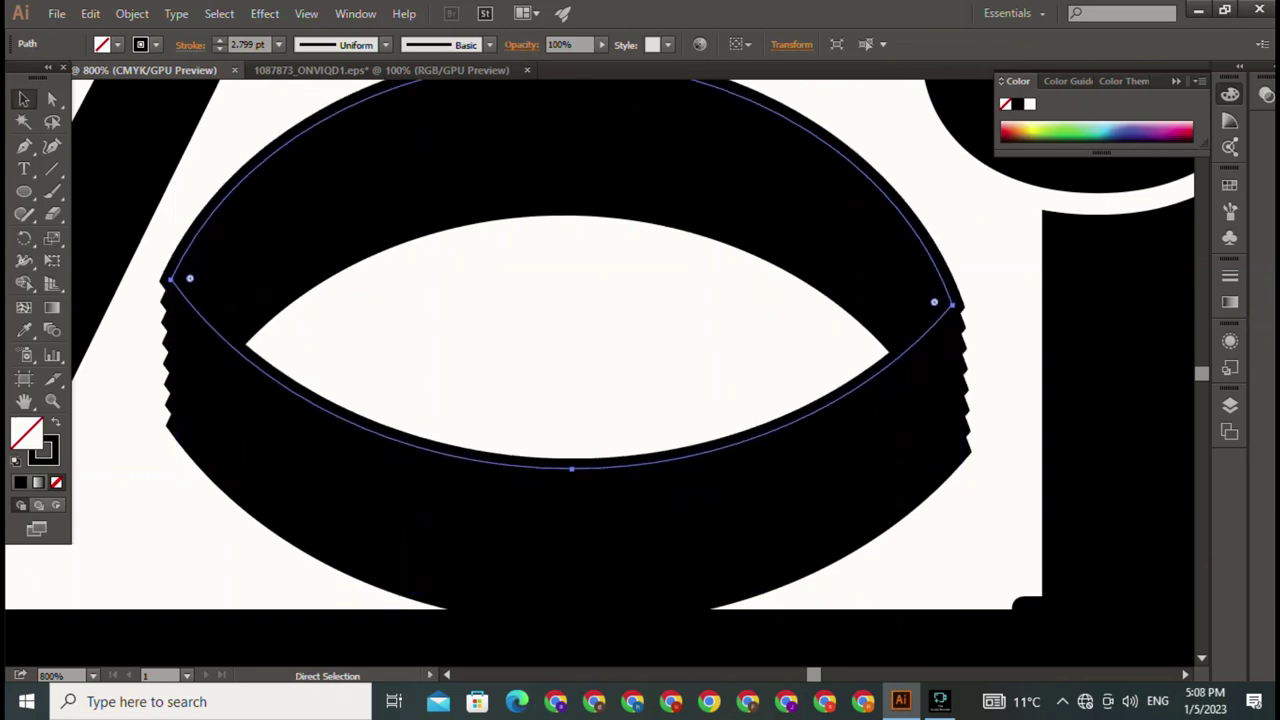
{"action": "key", "text": "alt+Up"}
{"action": "key", "text": "alt+Up"}
{"action": "key", "text": "v"}
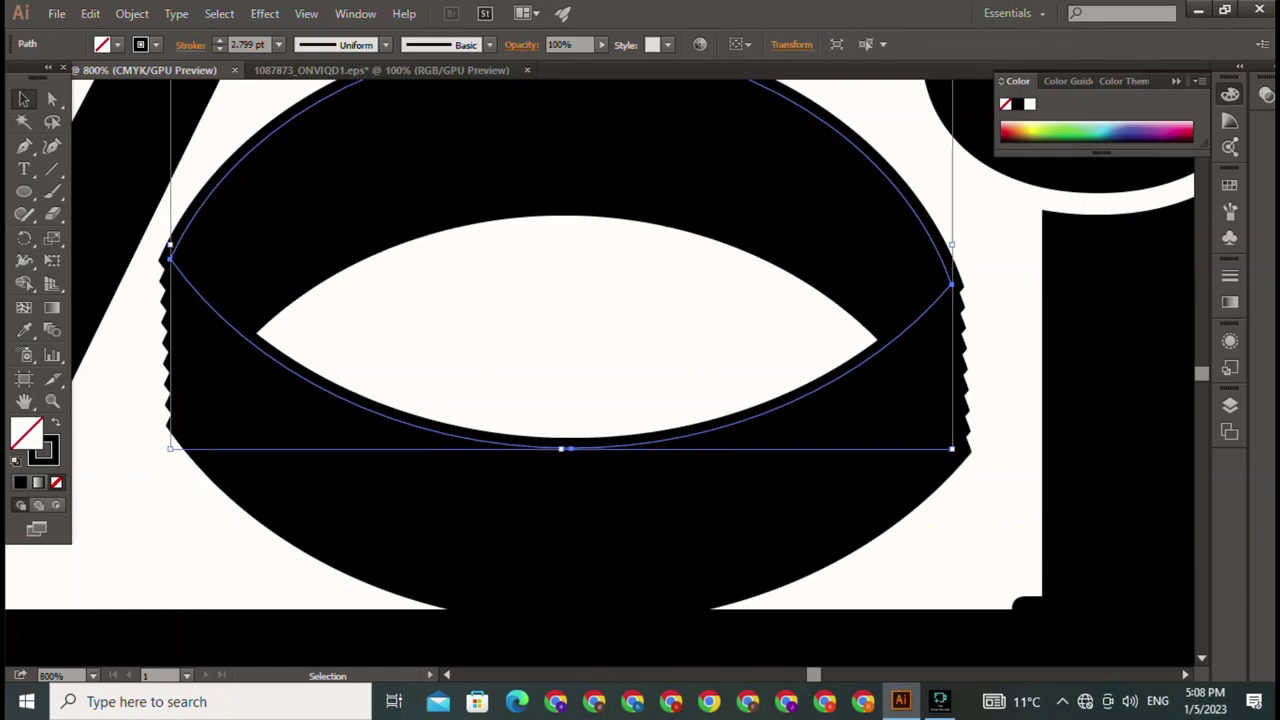
{"action": "key", "text": "a"}
{"action": "key", "text": "ctrl+minus"}
{"action": "key", "text": "ctrl+minus"}
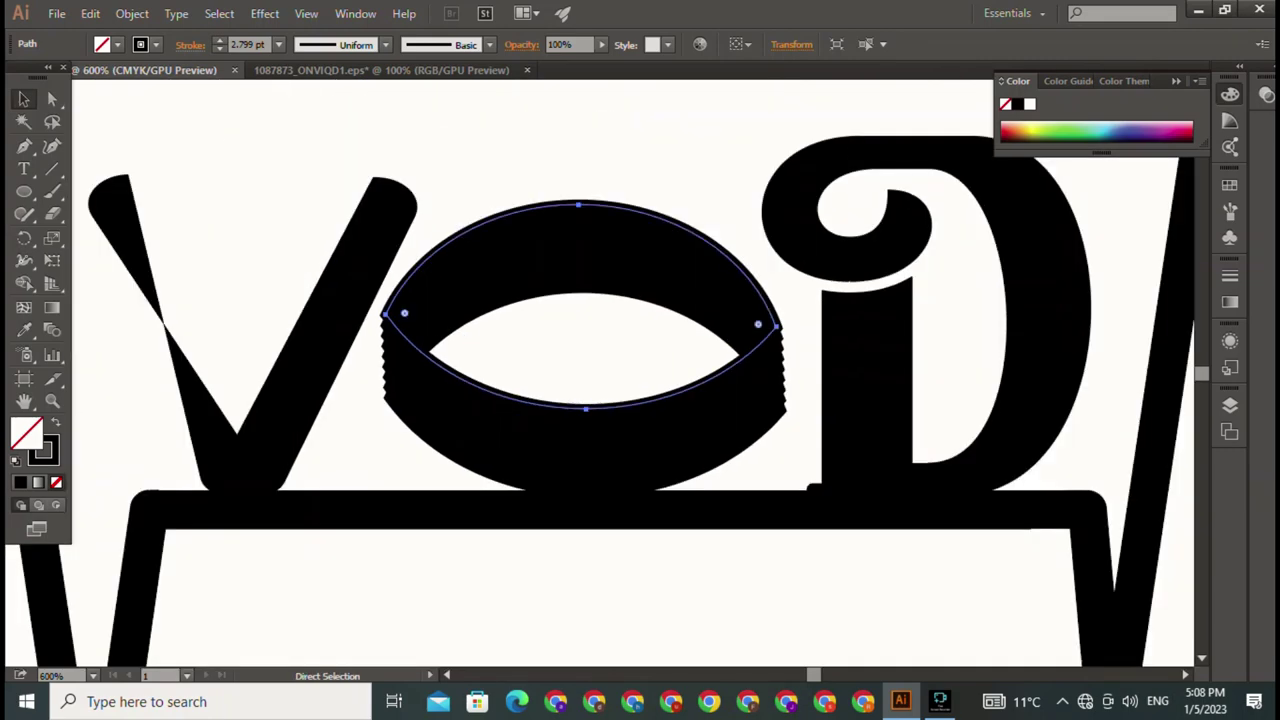
{"action": "key", "text": "ctrl+minus"}
{"action": "key", "text": "ctrl+minus"}
{"action": "key", "text": "ctrl+minus"}
{"action": "key", "text": "ctrl+minus"}
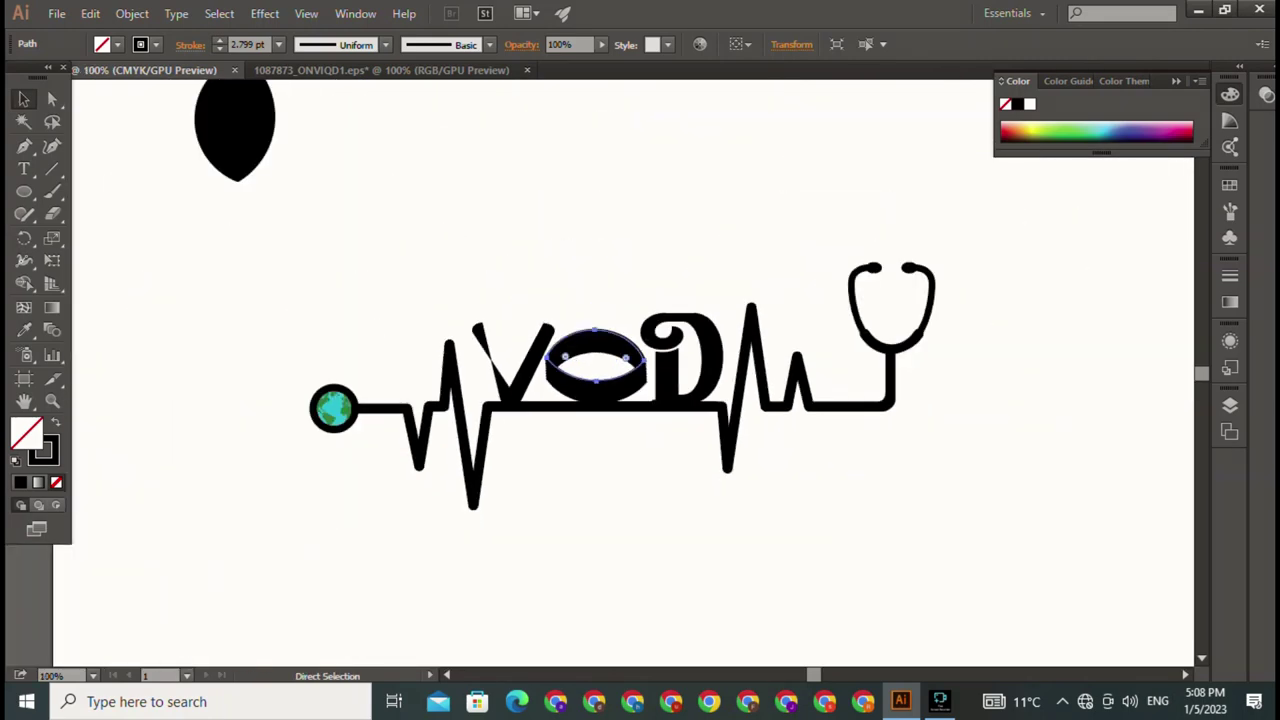
Step: Reselect the eye outline and set its stroke weight to 3 pt
{"action": "key", "text": "v"}
{"action": "key", "text": "ctrl+shift+a"}
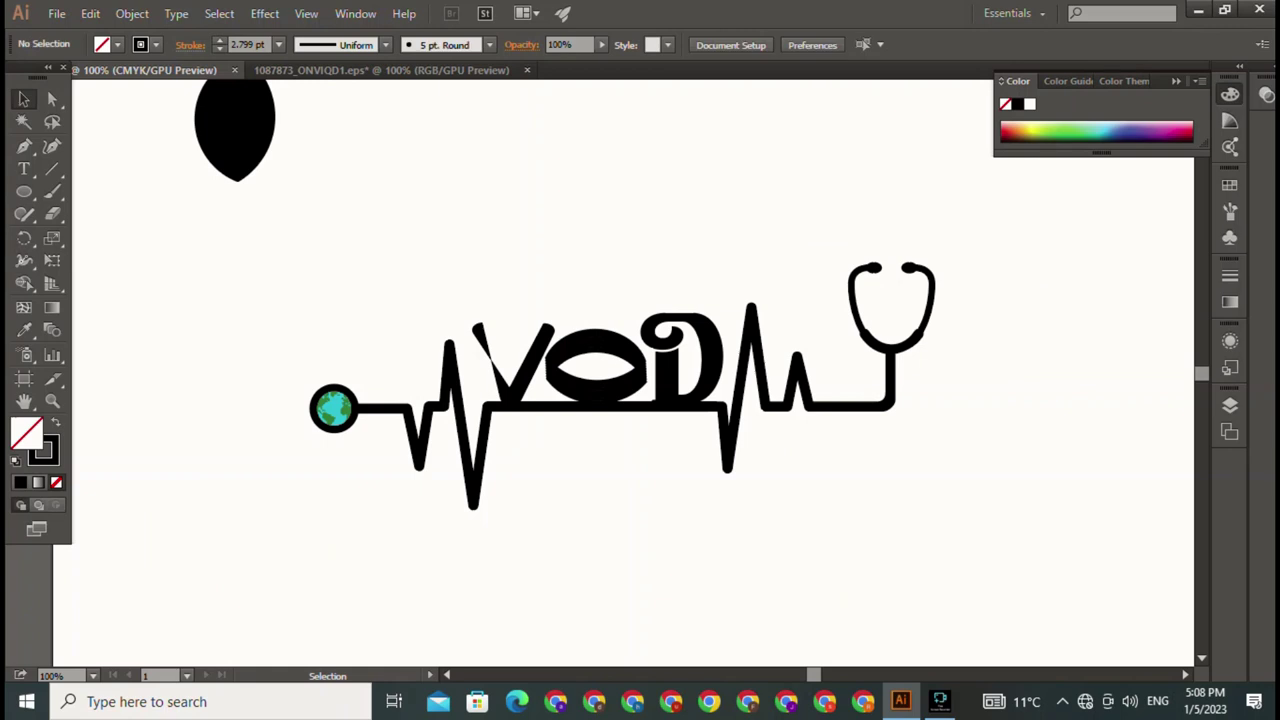
{"action": "key", "text": "ctrl+z"}
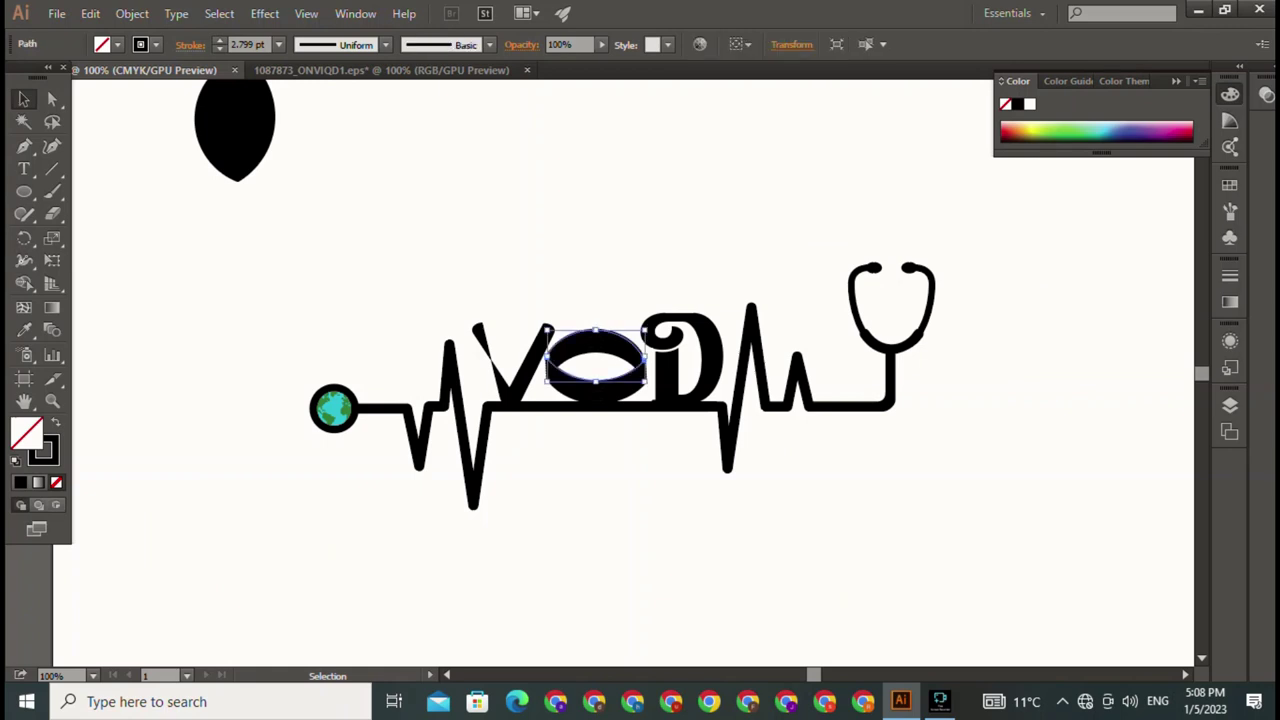
{"action": "left_click", "coordinate": [219, 40]}
Step: Delete the spare black leaf shape at the artboard's top-left
{"action": "key", "text": "ctrl+shift+a"}
{"action": "left_click", "coordinate": [234, 130]}
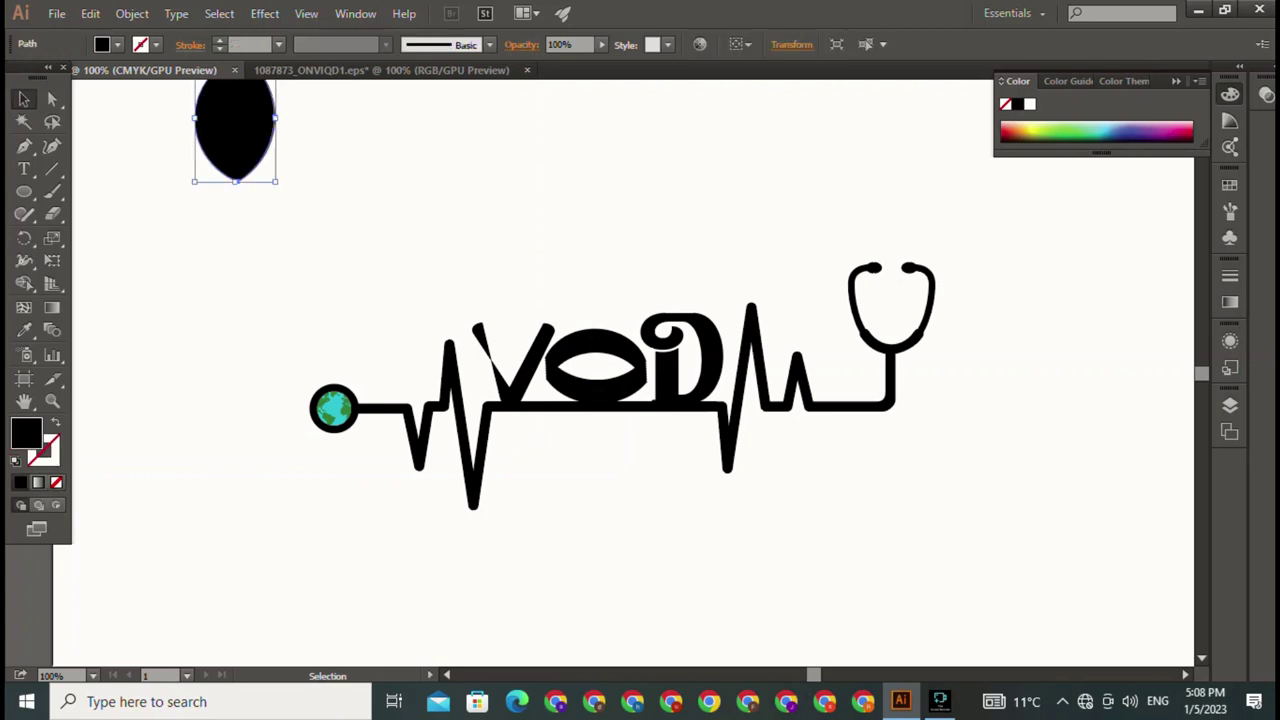
{"action": "key", "text": "Delete"}
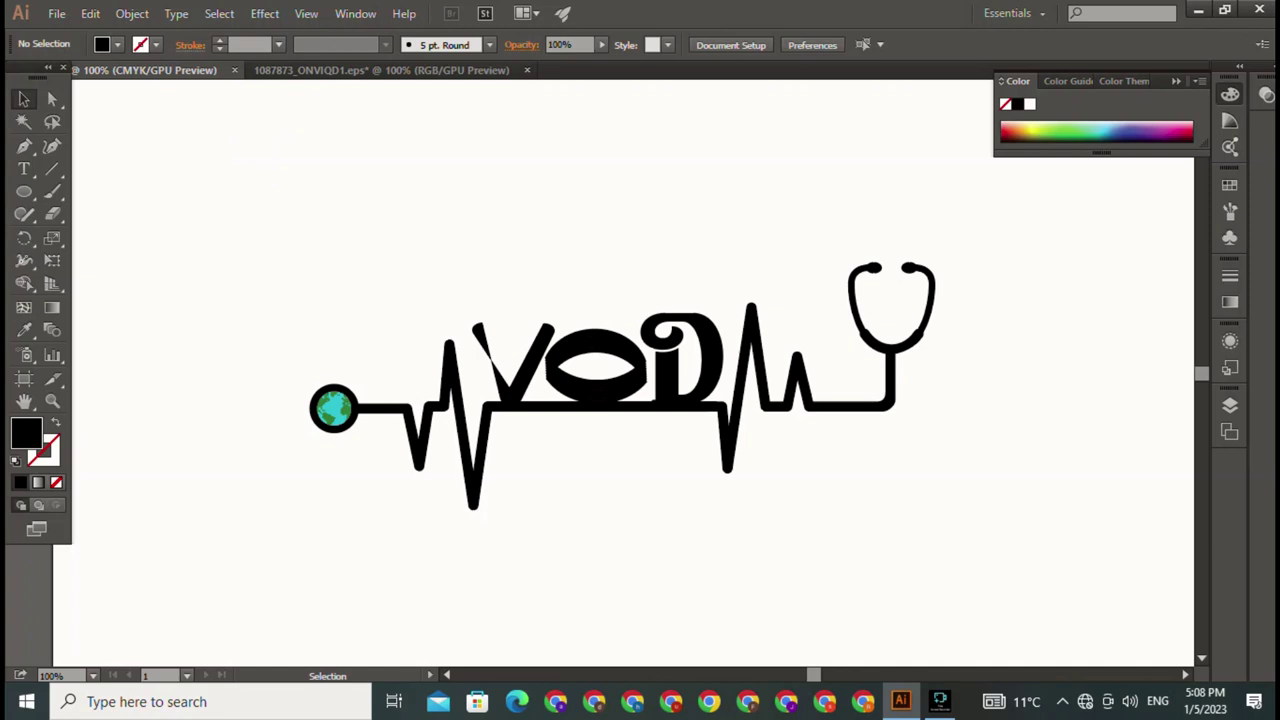
Step: Draw a small black circle and move it into the centre of the eye as the pupil
{"action": "left_click", "coordinate": [24, 191]}
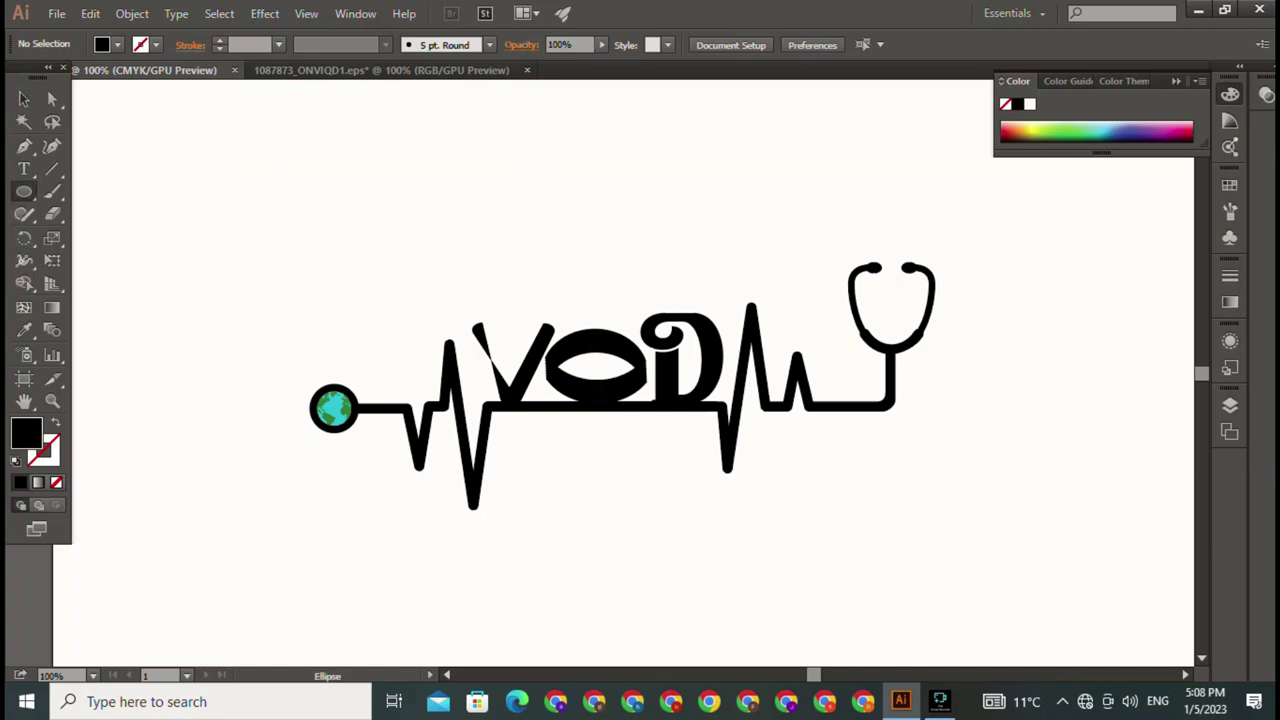
{"action": "mouse_move", "coordinate": [226, 152]}
{"action": "left_mouse_down"}
{"action": "mouse_move", "coordinate": [260, 187]}
{"action": "mouse_move", "coordinate": [241, 150]}
{"action": "mouse_move", "coordinate": [255, 181]}
{"action": "left_mouse_up"}
{"action": "key", "text": "v"}
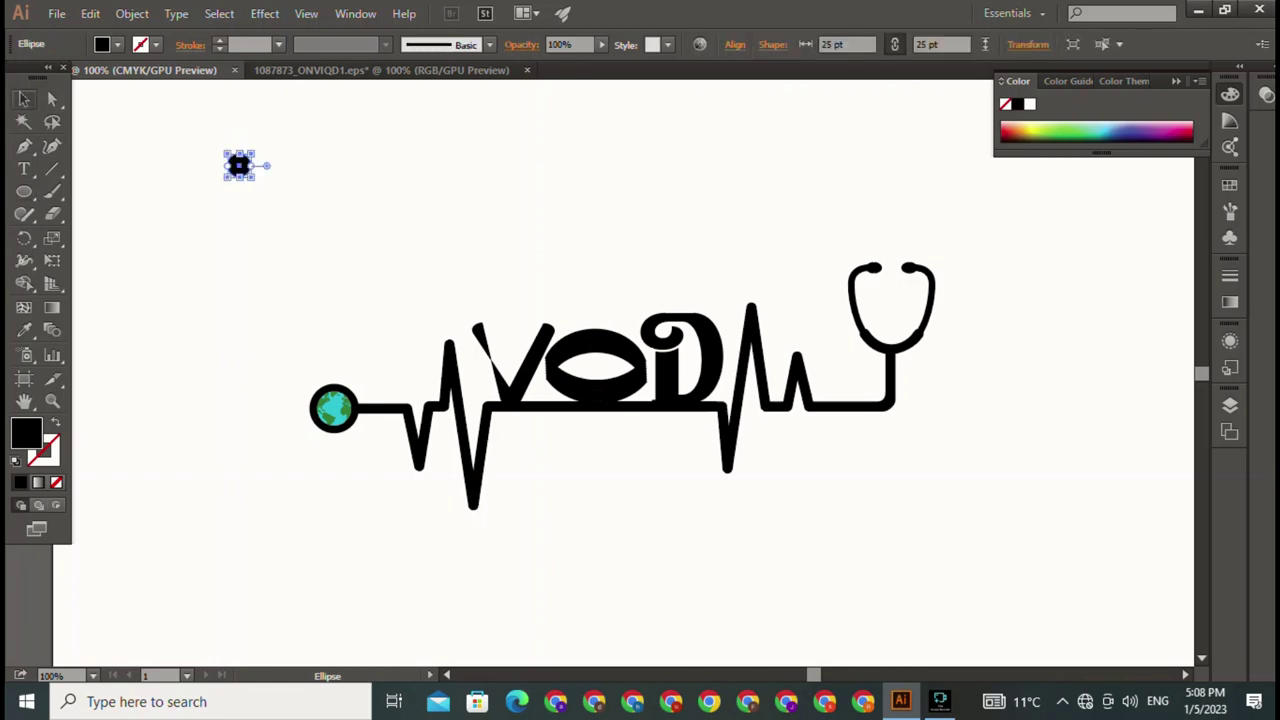
{"action": "key", "text": "ctrl+shift+a"}
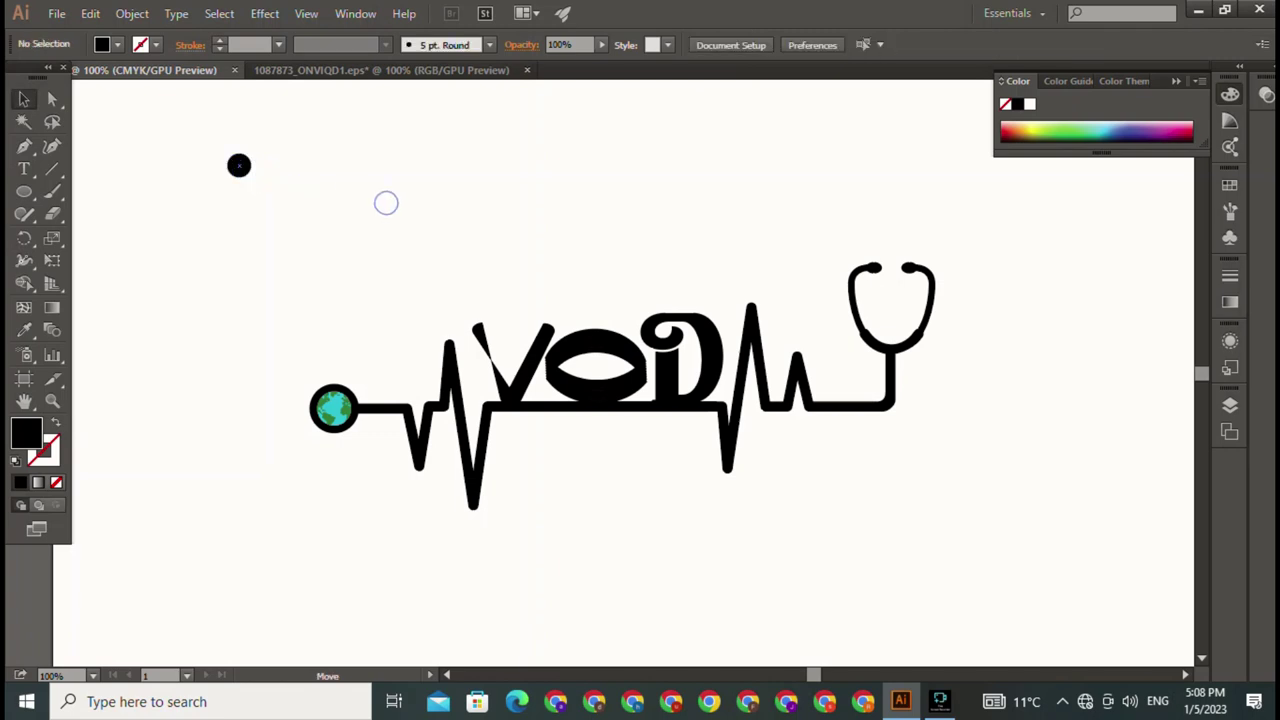
{"action": "left_click", "coordinate": [597, 366]}
{"action": "left_click_drag", "start_coordinate": [239, 165], "coordinate": [597, 366]}
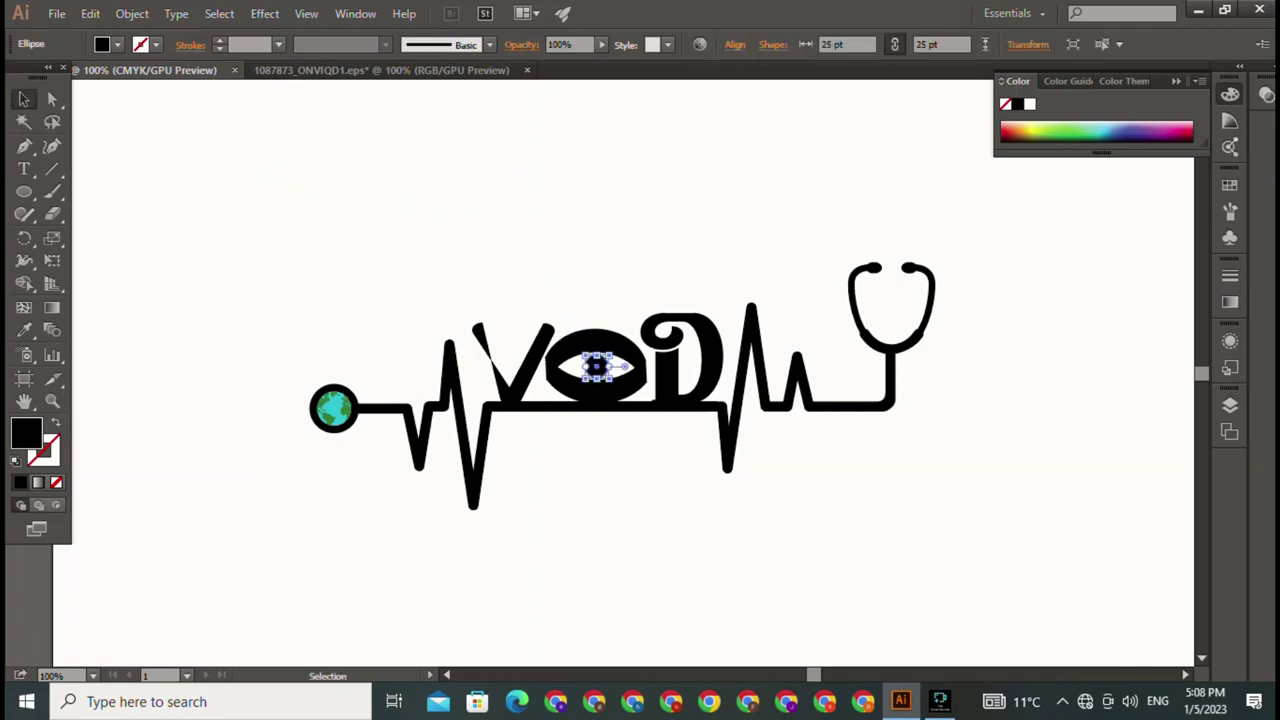
{"action": "key", "text": "ctrl+shift+a"}
Step: Zoom in closely on the eye and its pupil
{"action": "left_click", "coordinate": [597, 366]}
{"action": "key", "text": "ctrl+shift+a"}
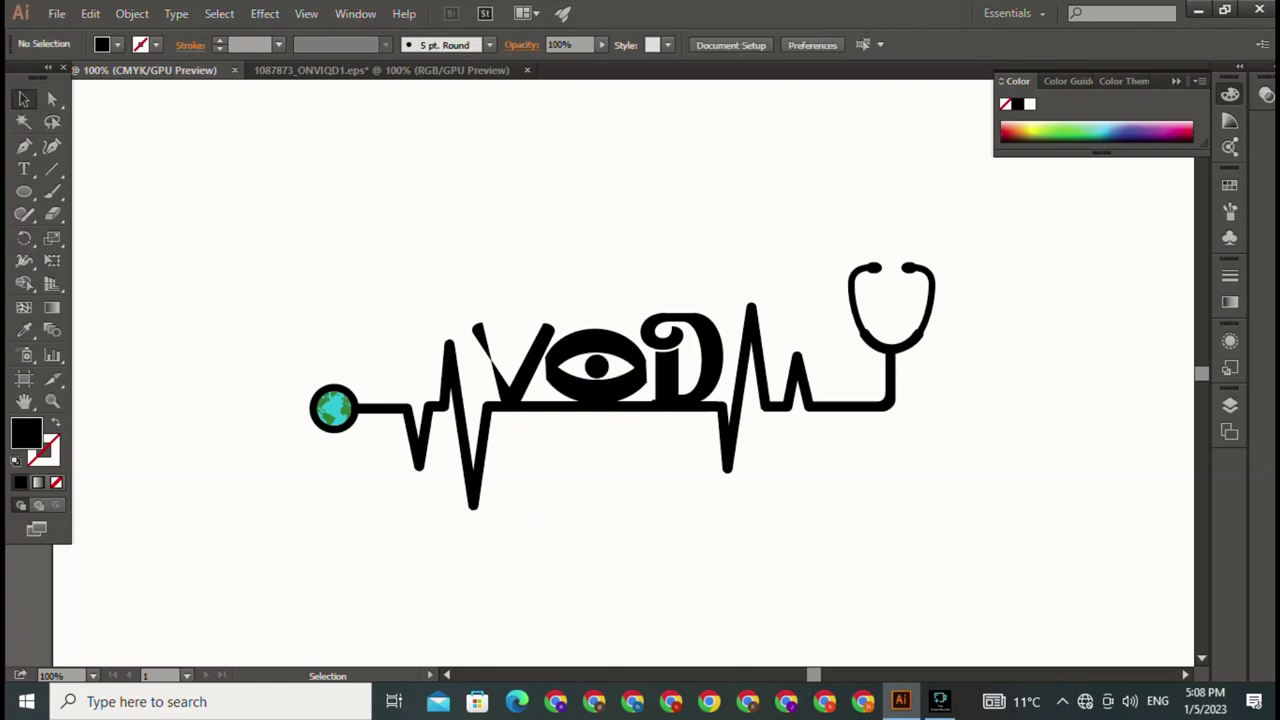
{"action": "key", "text": "ctrl+equal"}
{"action": "key", "text": "ctrl+equal"}
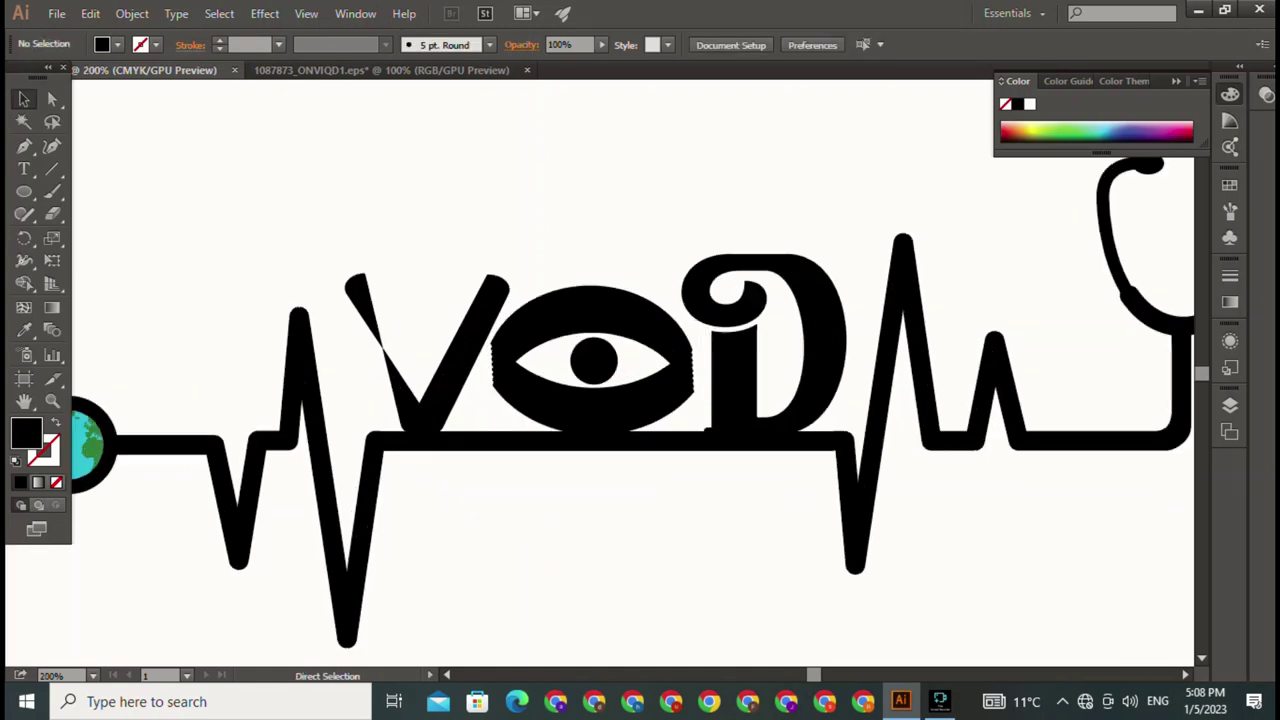
{"action": "key", "text": "ctrl+equal"}
{"action": "key", "text": "ctrl+equal"}
{"action": "key", "text": "ctrl+equal"}
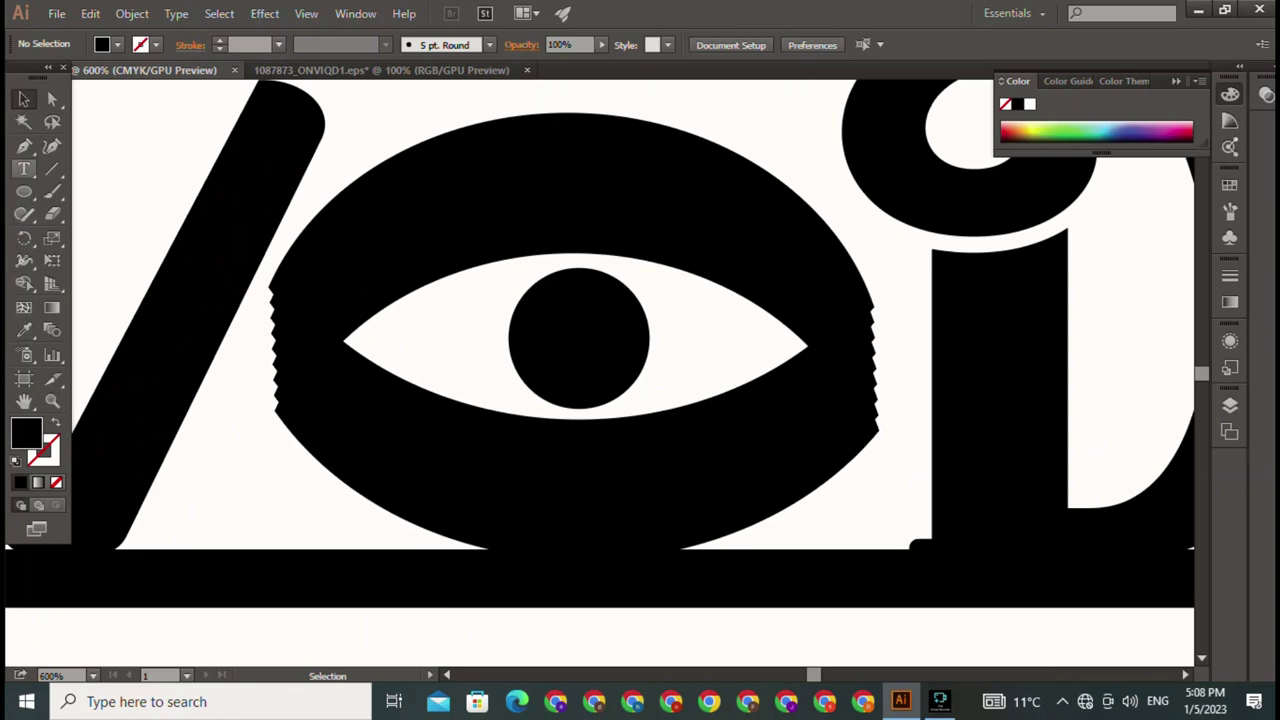
{"action": "key", "text": "l"}
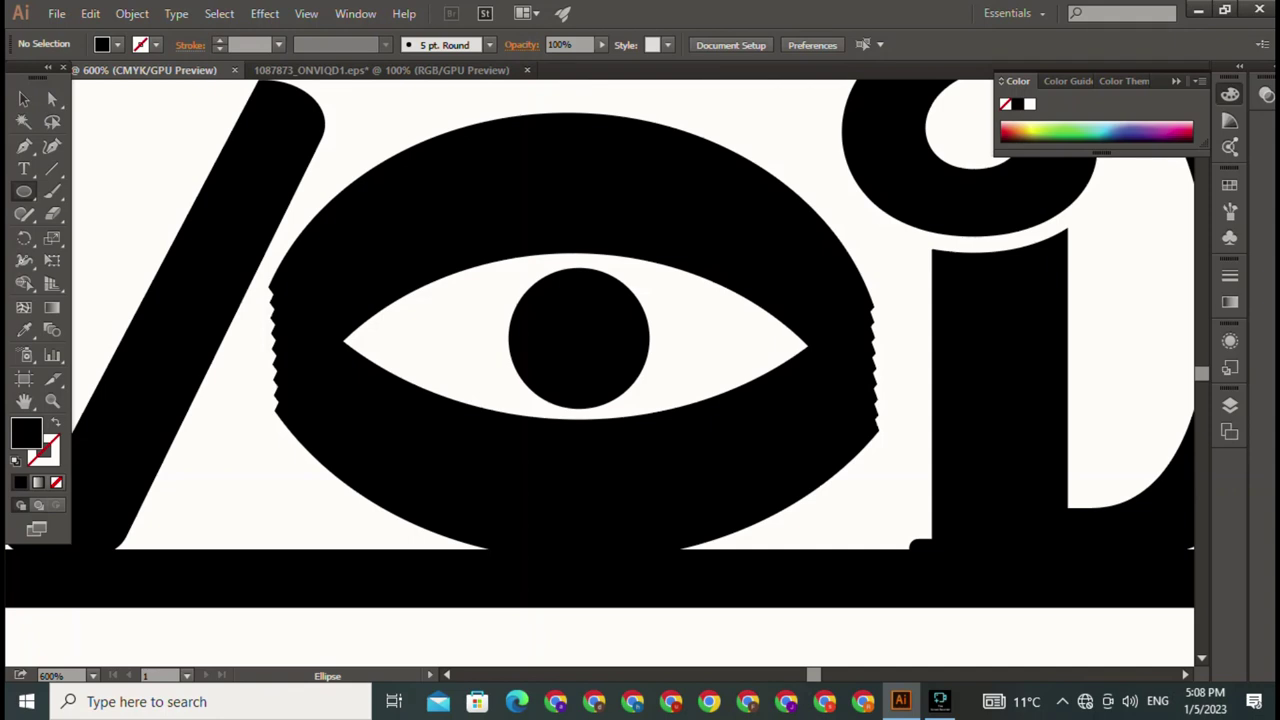
Step: Draw a small 7.833 pt circle and move it onto the pupil centre
{"action": "left_click_drag", "start_coordinate": [106, 127], "coordinate": [150, 171]}
{"action": "left_click", "coordinate": [128, 149]}
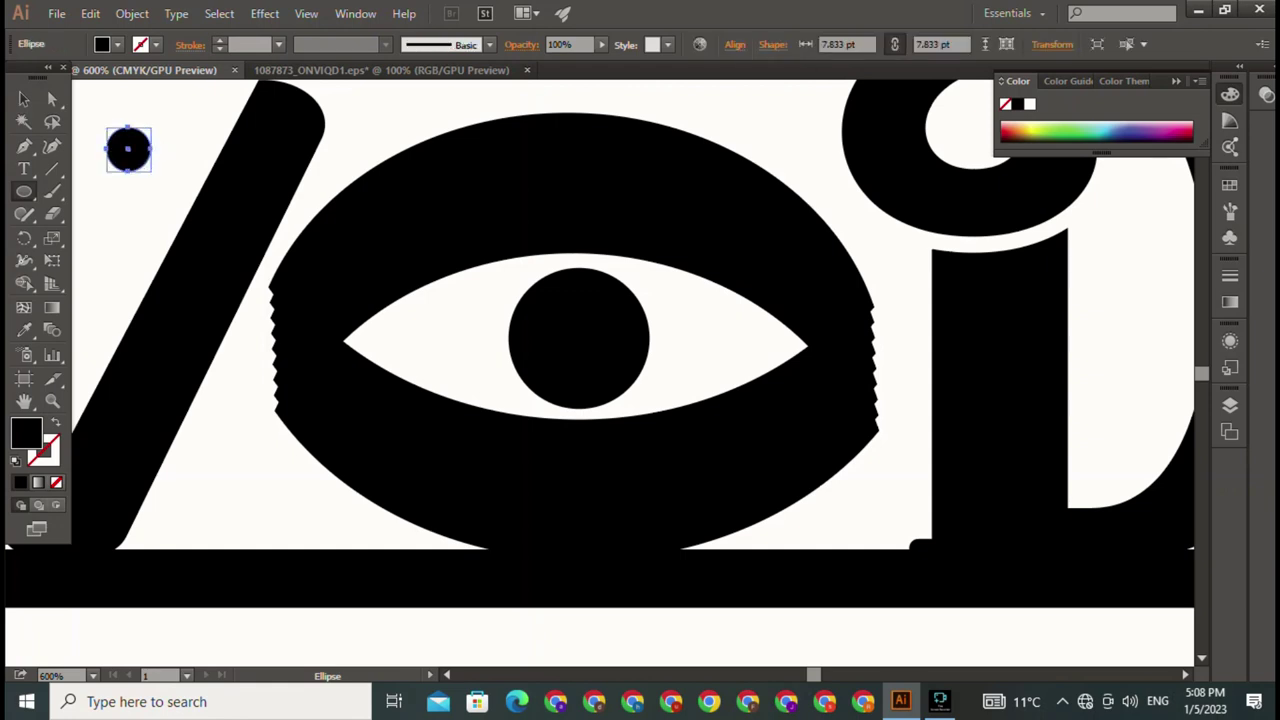
{"action": "left_click_drag", "start_coordinate": [484, 302], "coordinate": [578, 336]}
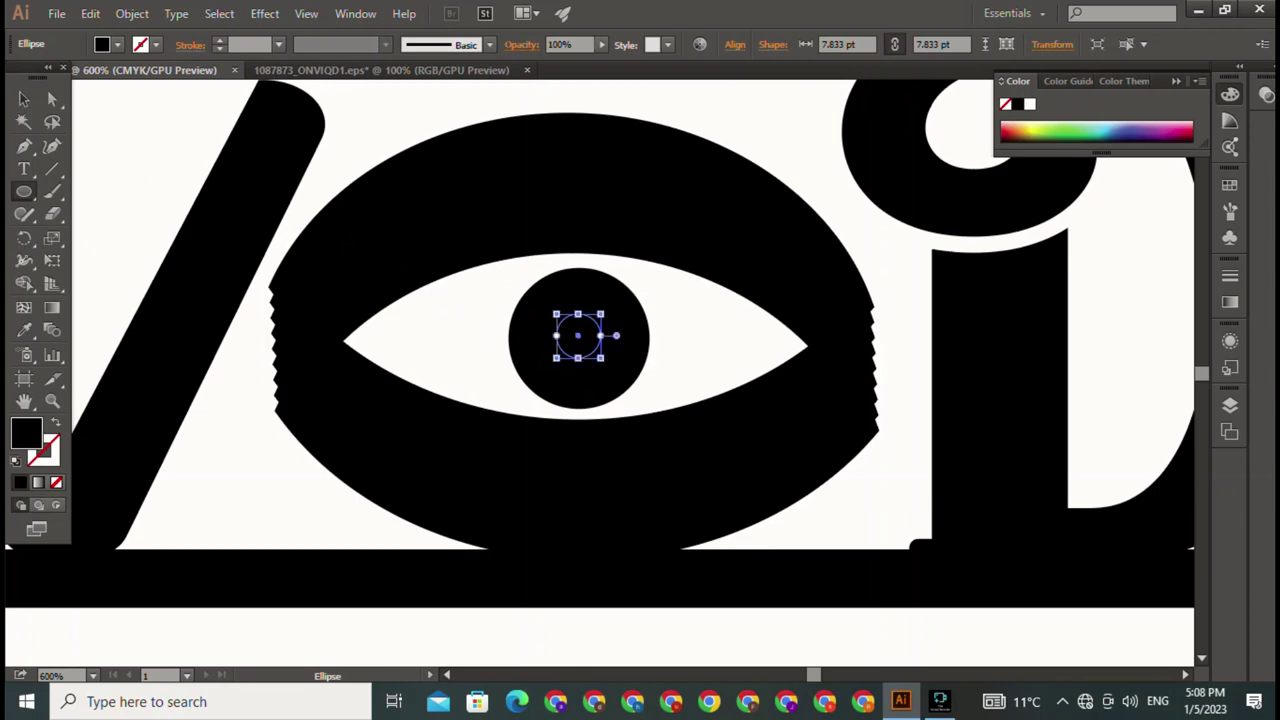
{"action": "key", "text": "v"}
{"action": "key", "text": "ctrl+shift+a"}
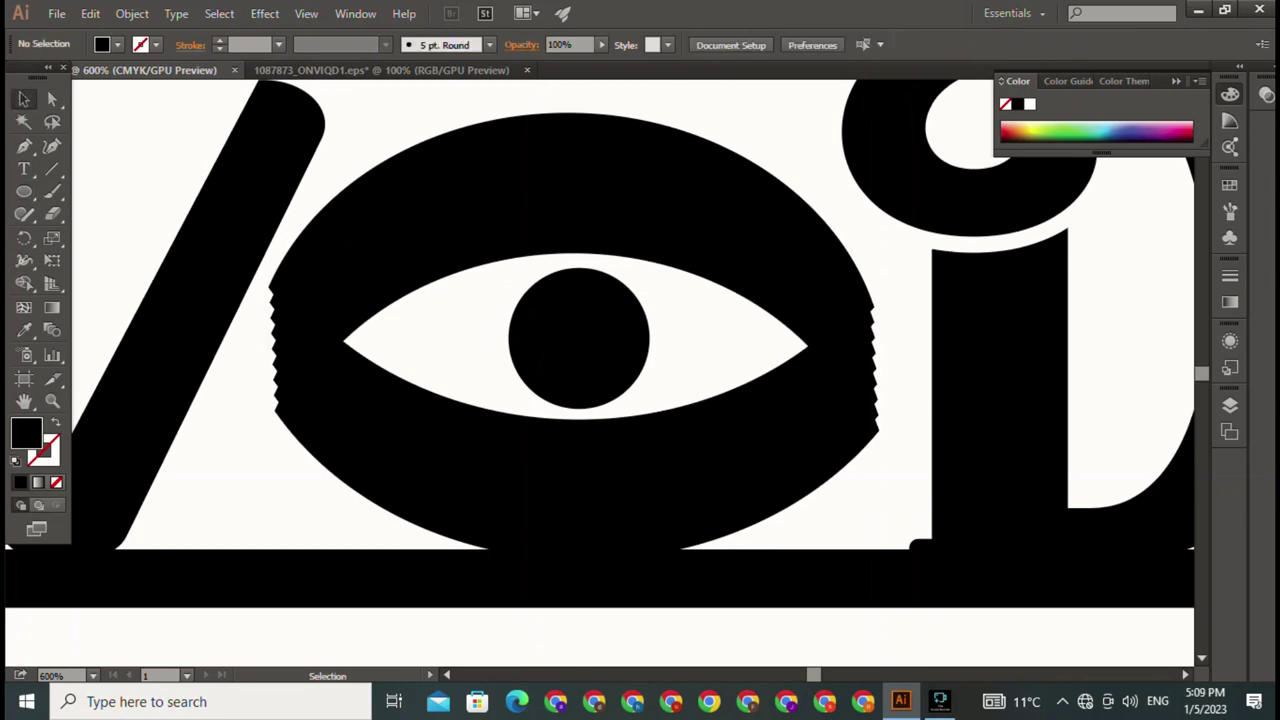
Step: Make the small centred circle white and zoom back out to the full logo
{"action": "left_click_drag", "start_coordinate": [486, 326], "coordinate": [636, 380]}
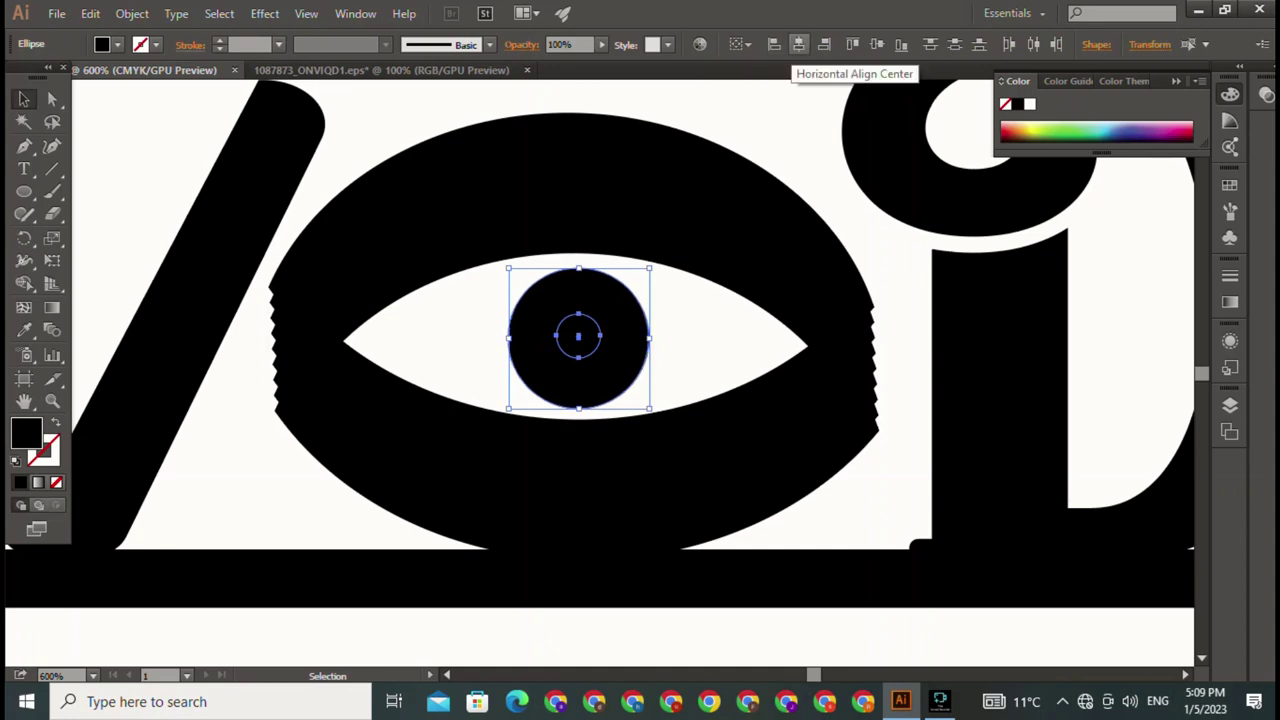
{"action": "key", "text": "ctrl+shift+a"}
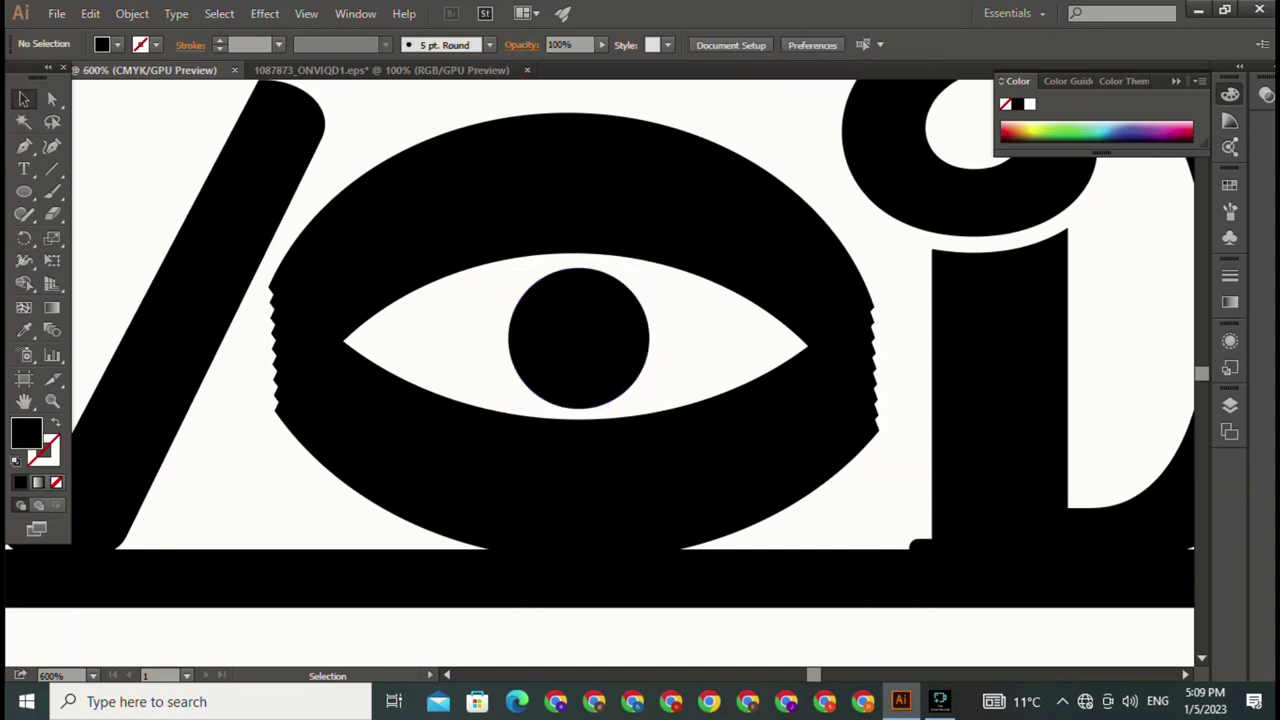
{"action": "left_click", "coordinate": [578, 335]}
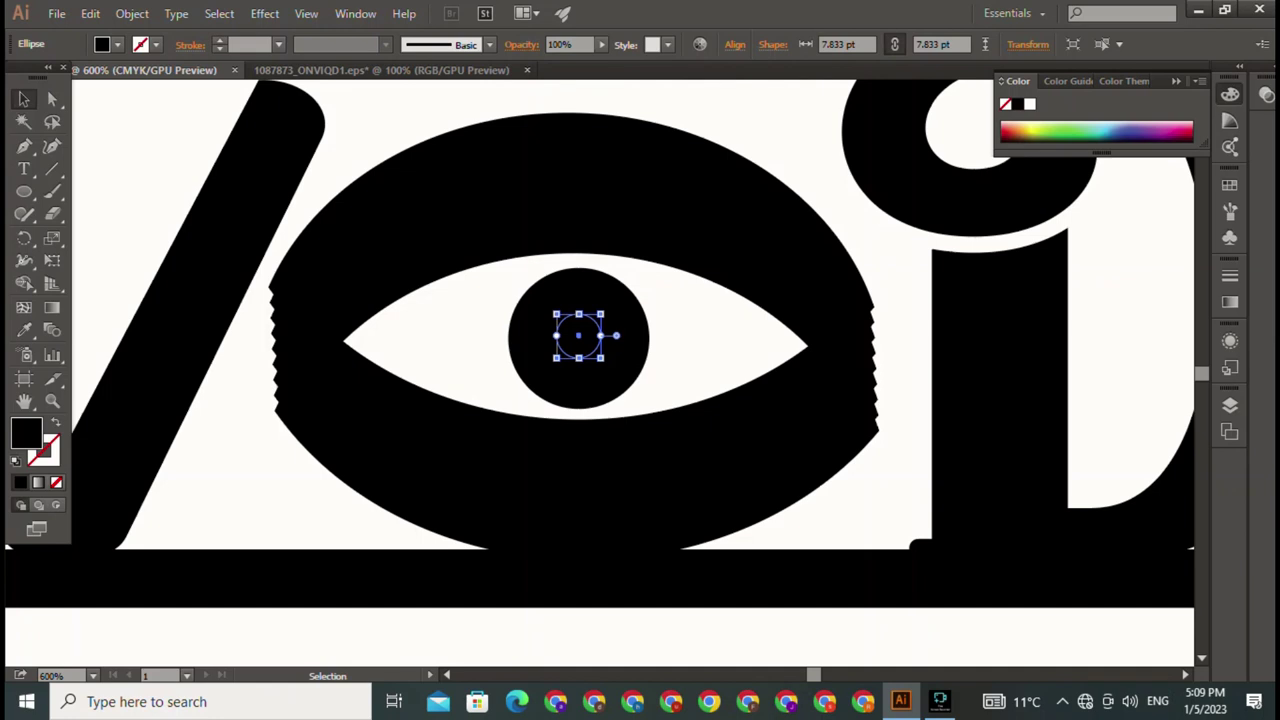
{"action": "left_click", "coordinate": [1029, 104]}
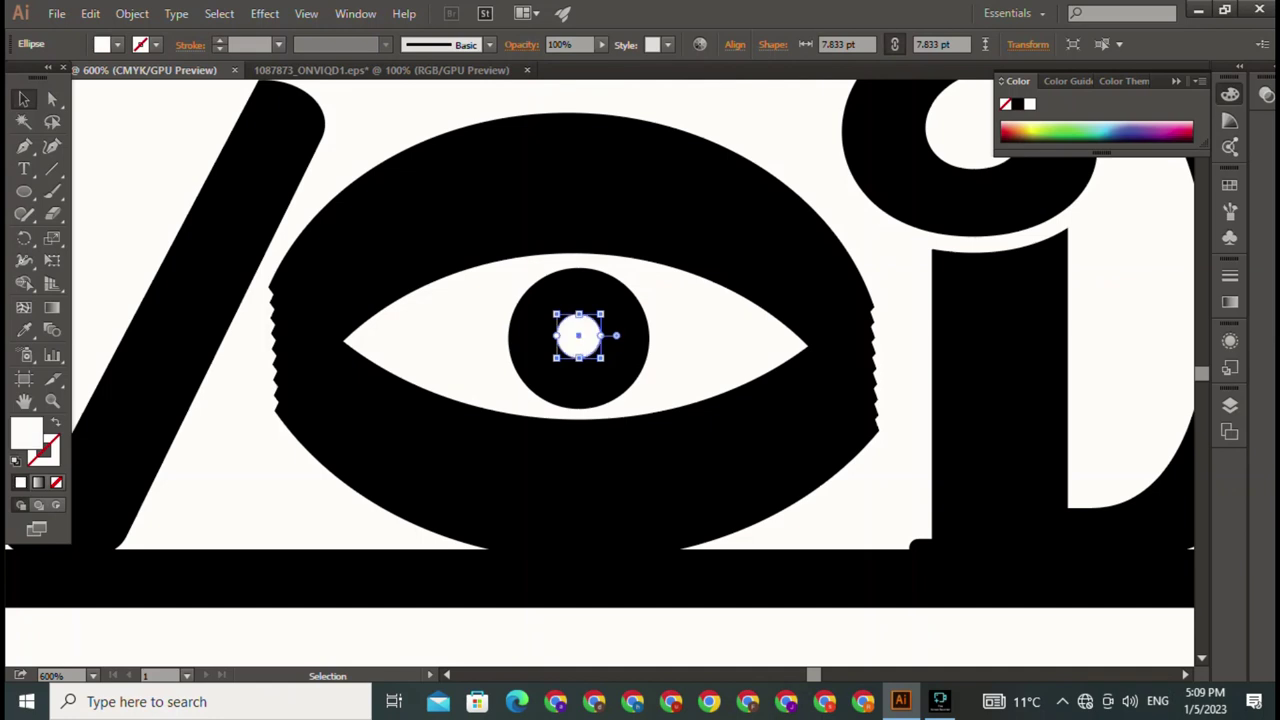
{"action": "key", "text": "ctrl+shift+a"}
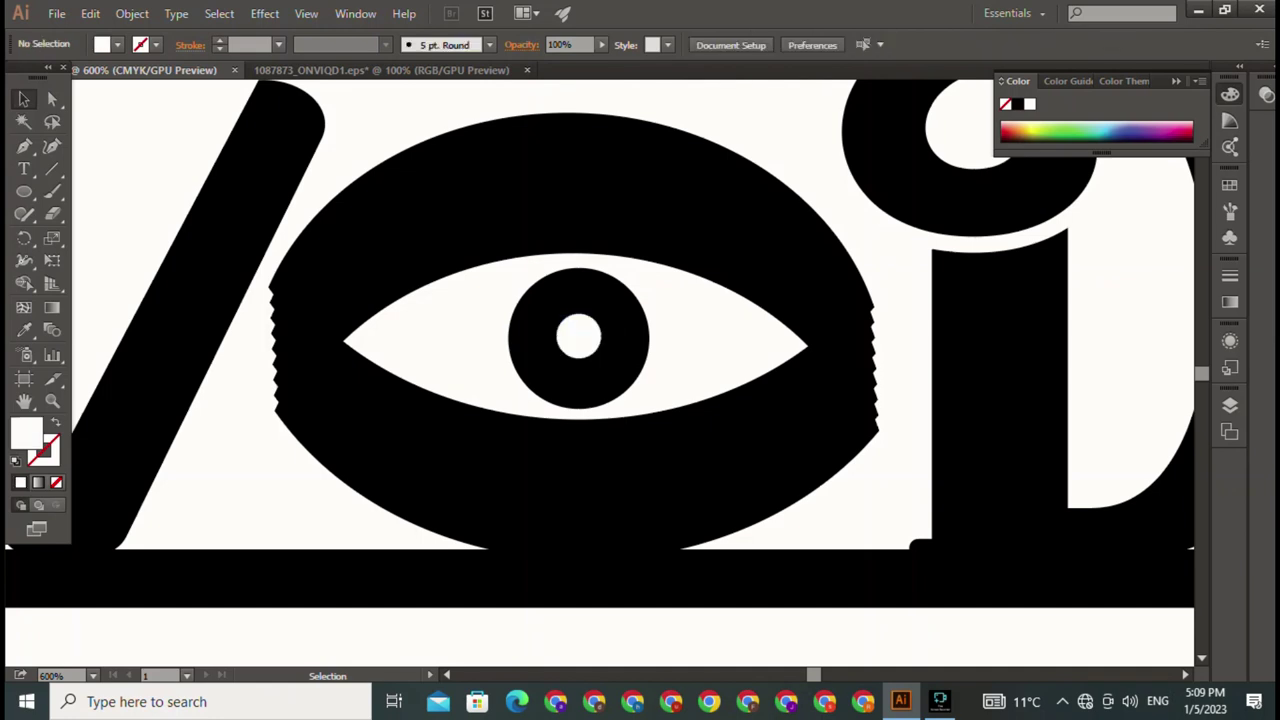
{"action": "key", "text": "ctrl+minus"}
{"action": "key", "text": "ctrl+minus"}
{"action": "key", "text": "ctrl+minus"}
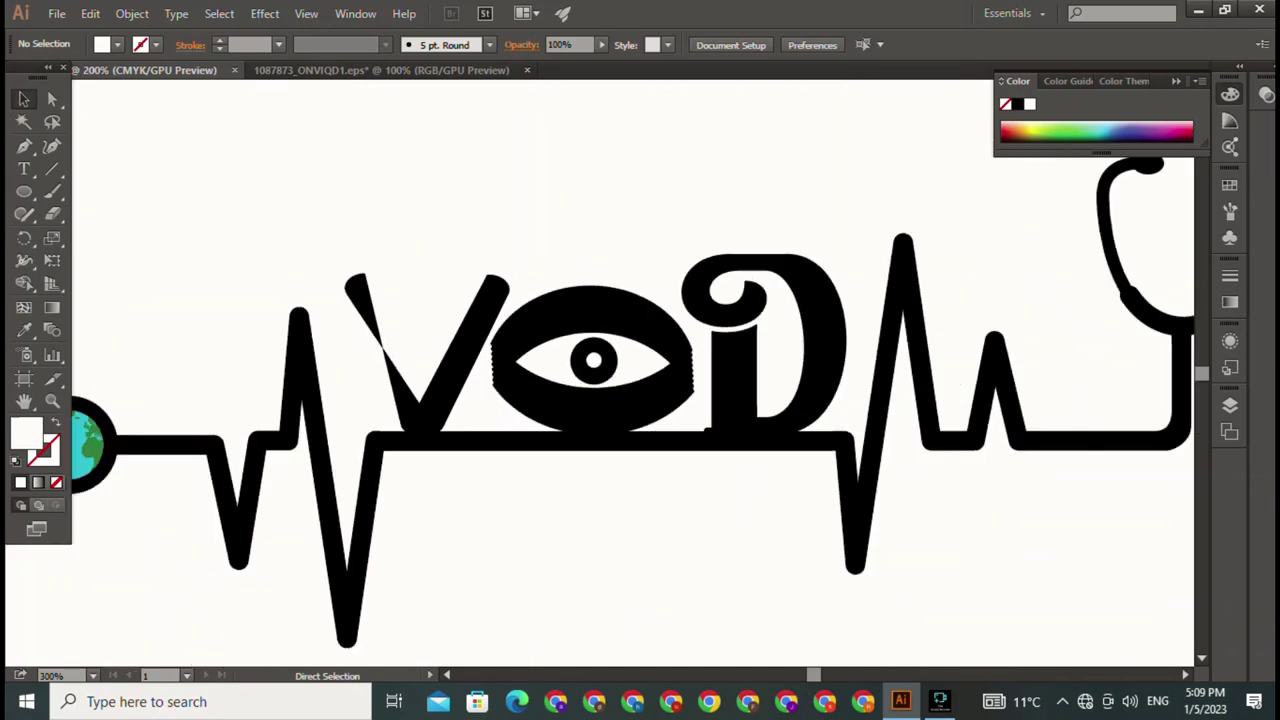
{"action": "key", "text": "ctrl+minus"}
{"action": "key", "text": "ctrl+minus"}
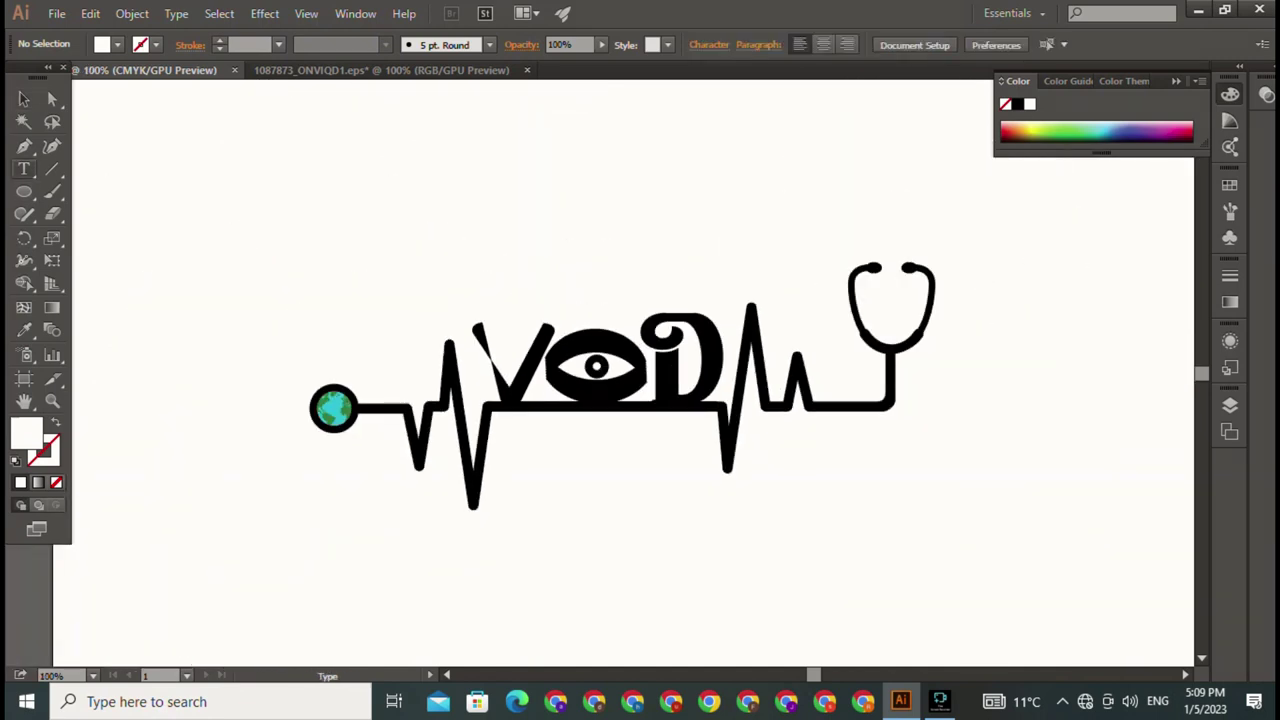
Step: Type the 'VIP DOCTOR' caption, scale it to 44.39 pt and place it beneath VOD
{"action": "left_click", "coordinate": [24, 168]}
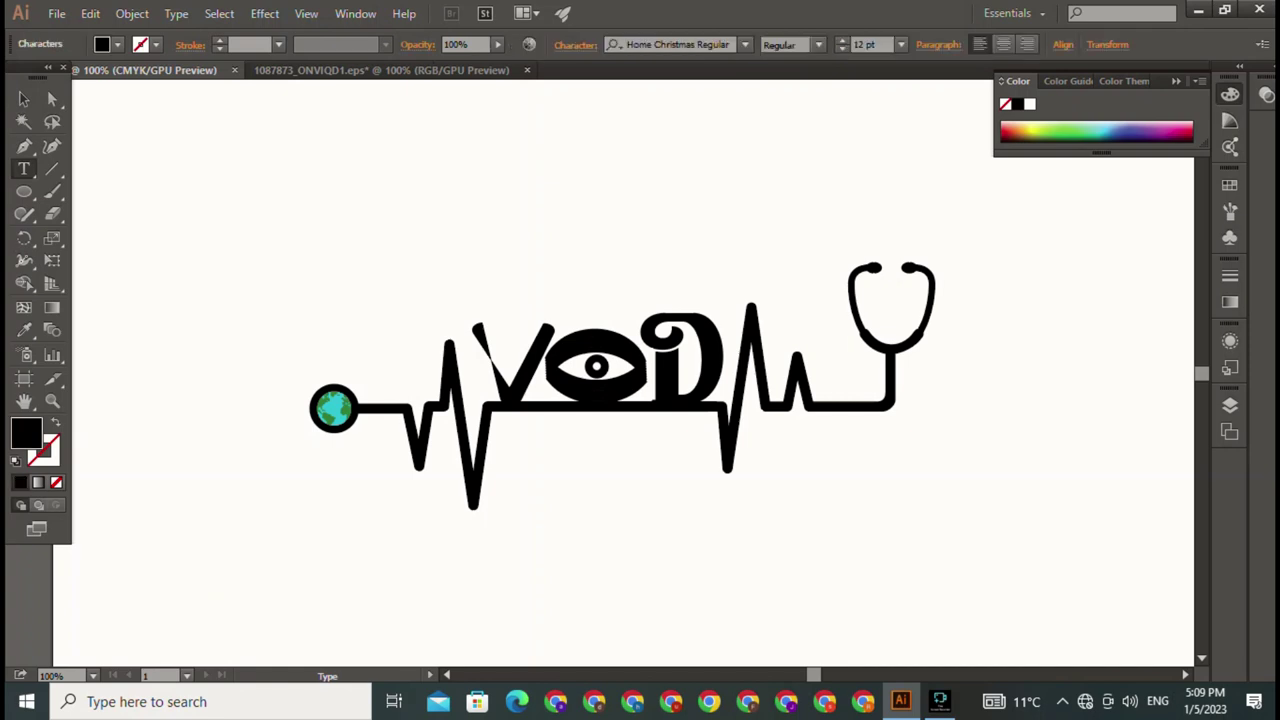
{"action": "type", "text": "v"}
{"action": "type", "text": "op"}
{"action": "type", "text": " doc"}
{"action": "type", "text": "tor"}
{"action": "key", "text": "Escape"}
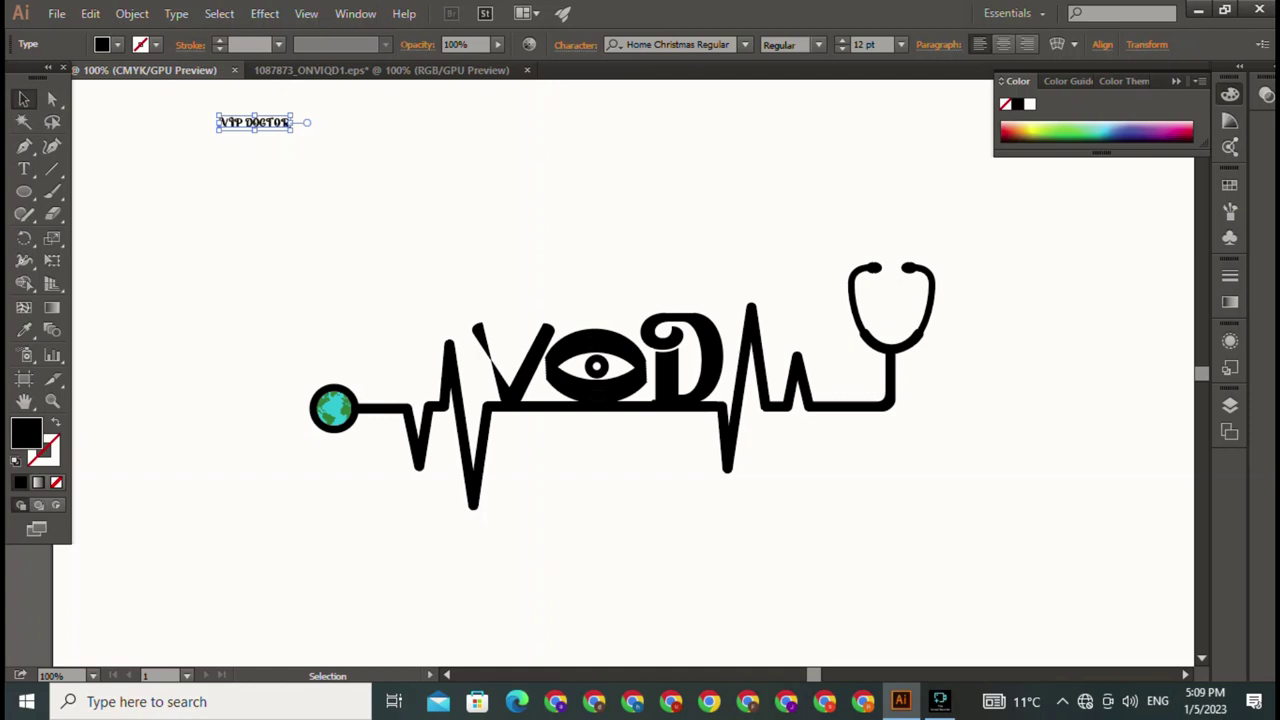
{"action": "left_click_drag", "start_coordinate": [292, 130], "coordinate": [486, 166]}
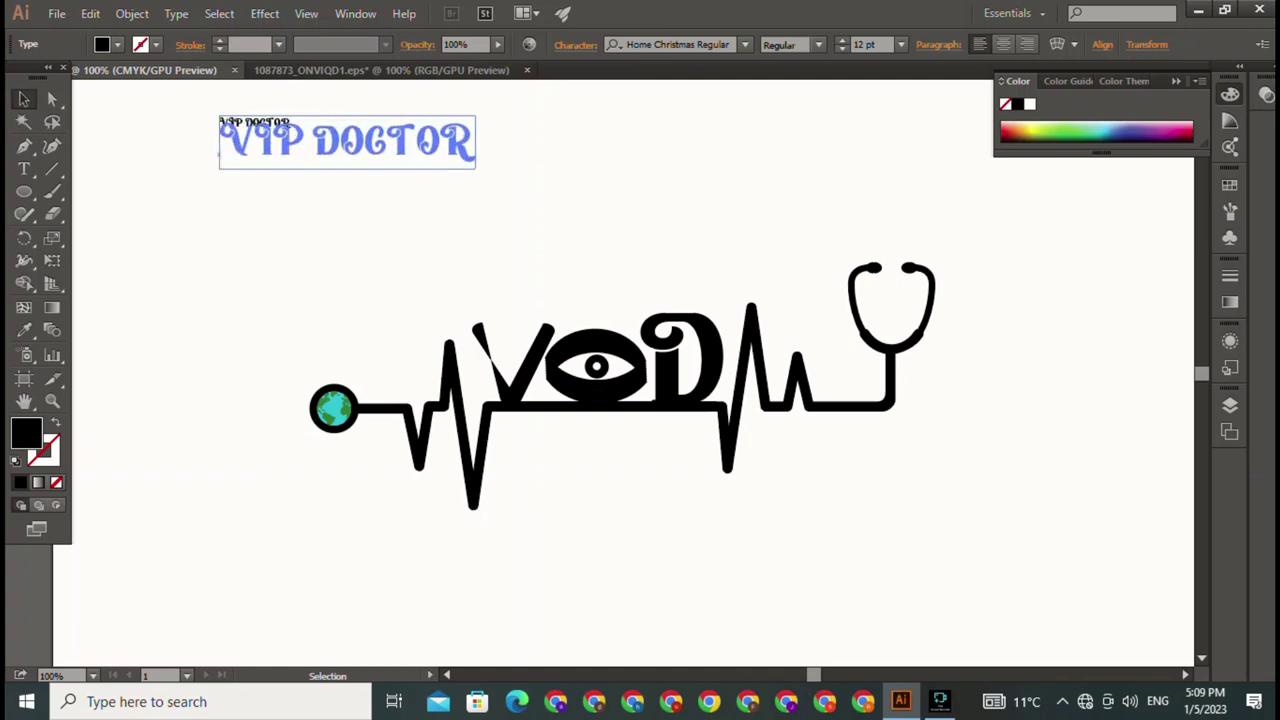
{"action": "left_click_drag", "start_coordinate": [218, 156], "coordinate": [482, 454]}
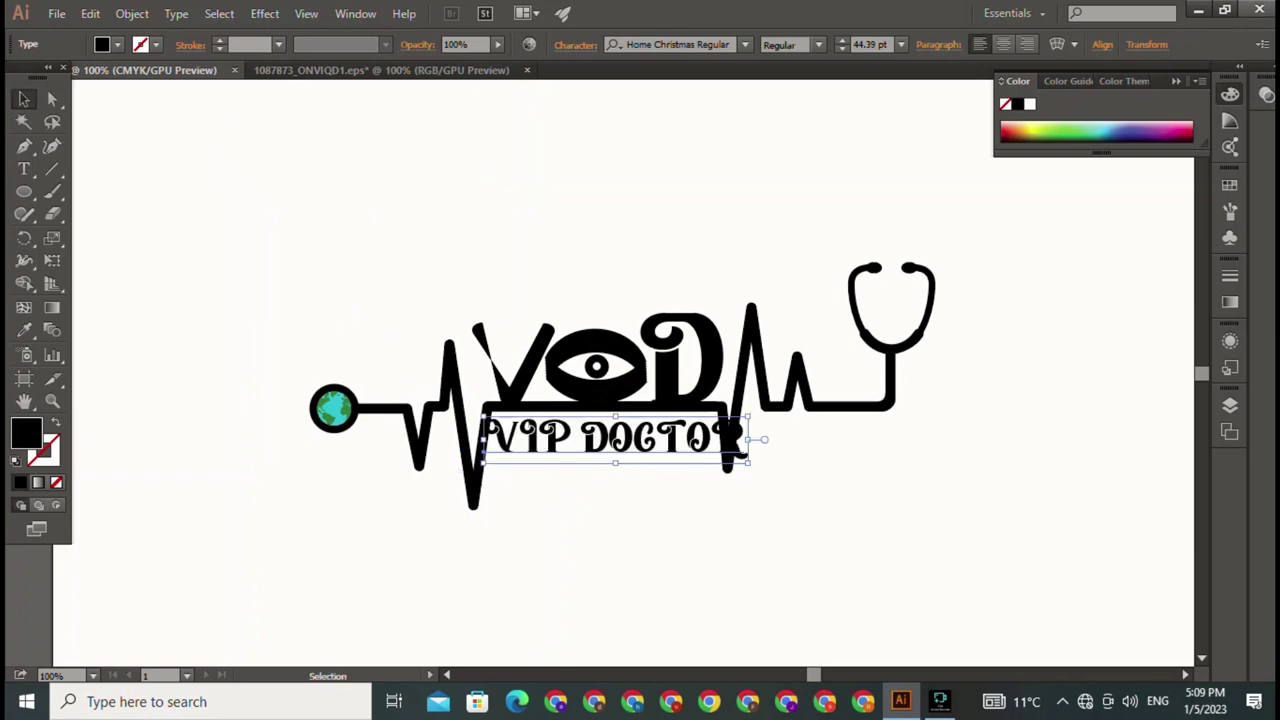
Step: Set VIP DOCTOR in Goudy Old Style and resize it to 27.16 pt under VOD
{"action": "left_click", "coordinate": [745, 44]}
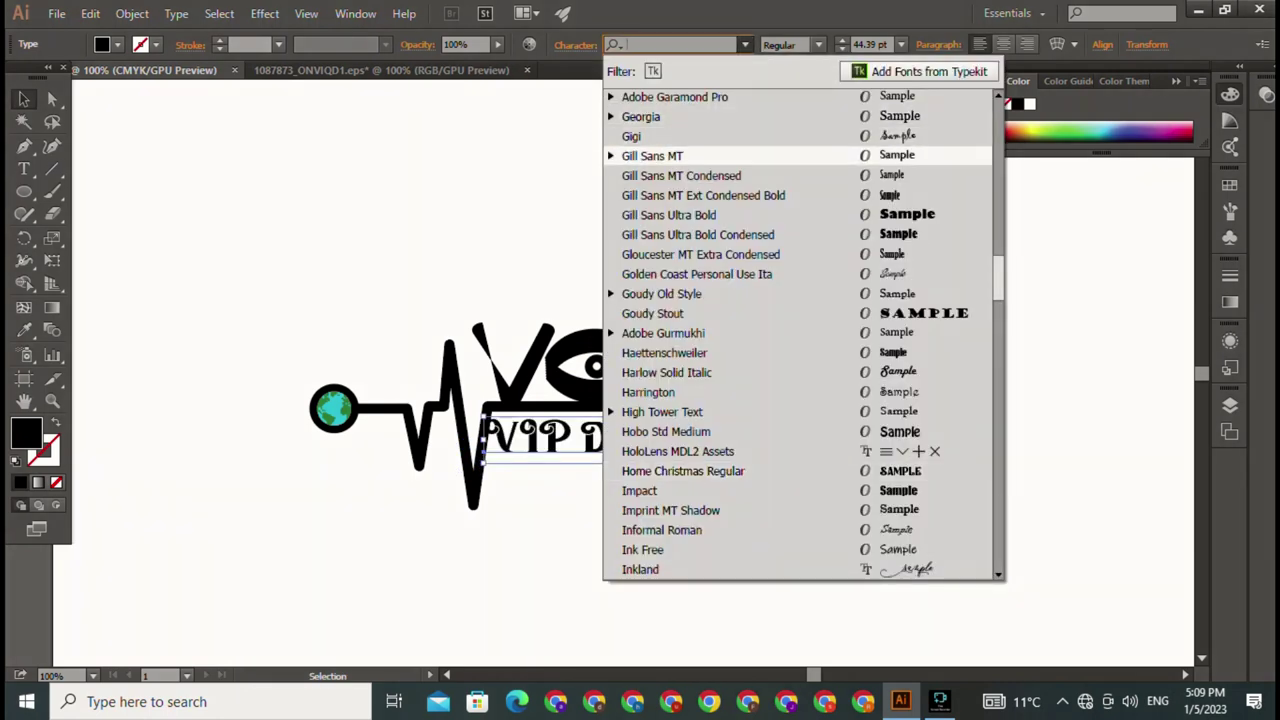
{"action": "left_click", "coordinate": [661, 293]}
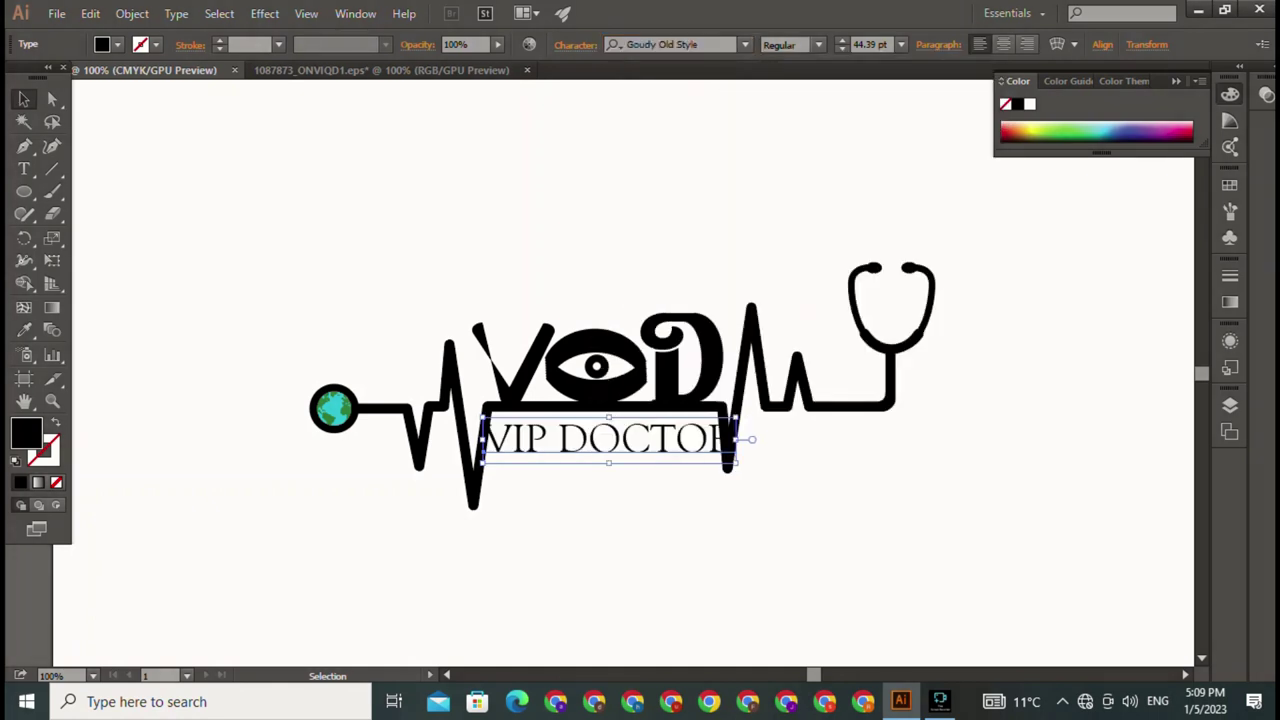
{"action": "left_click_drag", "start_coordinate": [737, 462], "coordinate": [706, 458]}
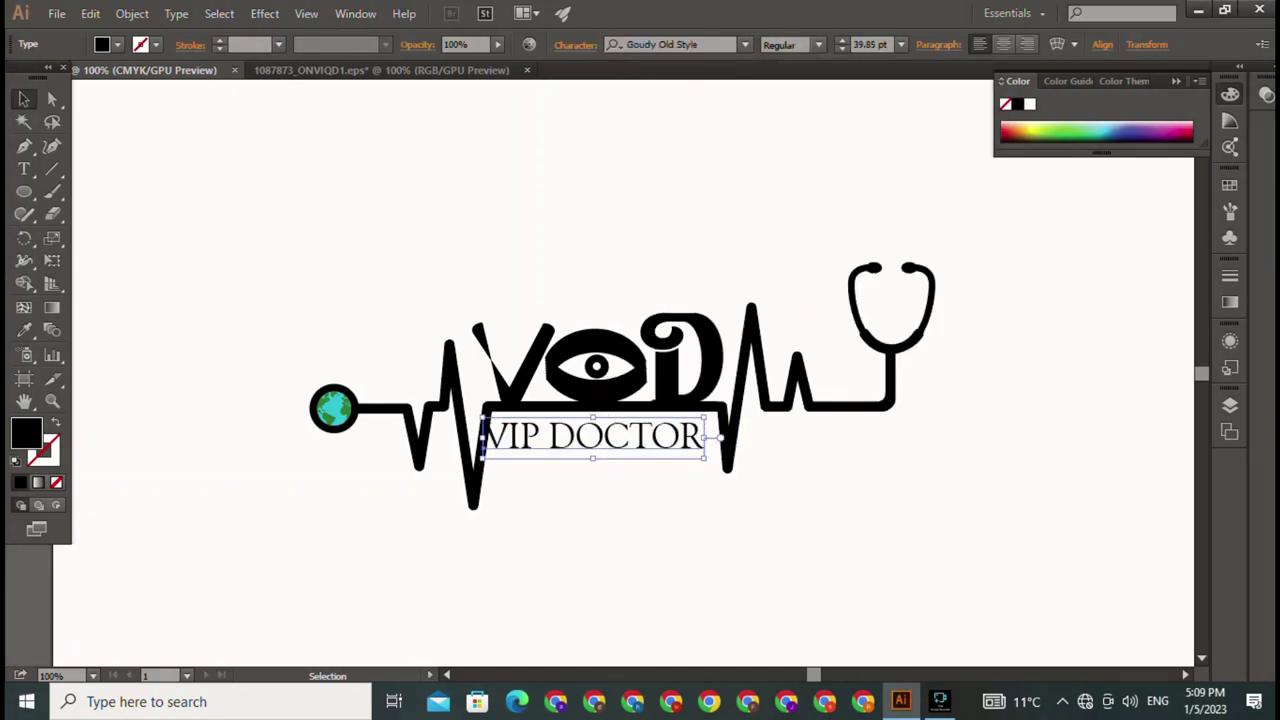
{"action": "mouse_move", "coordinate": [483, 418]}
{"action": "left_mouse_down"}
{"action": "mouse_move", "coordinate": [543, 424]}
{"action": "mouse_move", "coordinate": [494, 414]}
{"action": "left_mouse_up"}
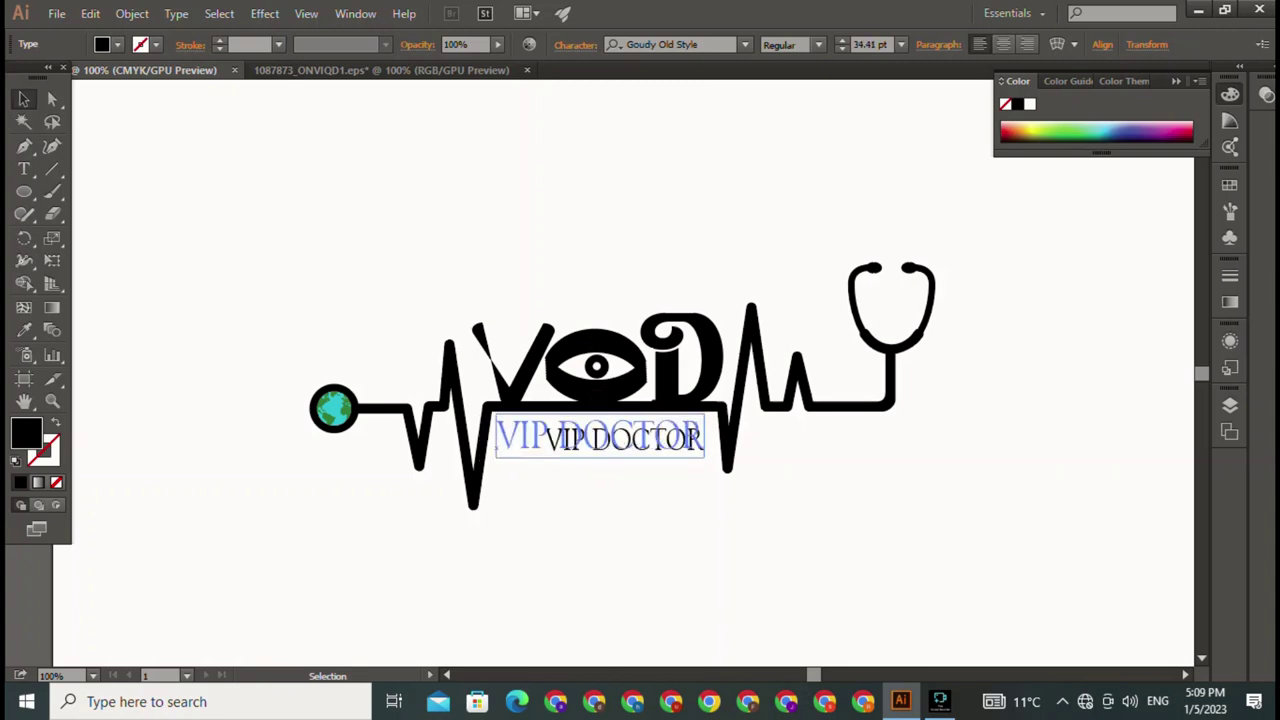
{"action": "left_click_drag", "start_coordinate": [599, 458], "coordinate": [599, 442]}
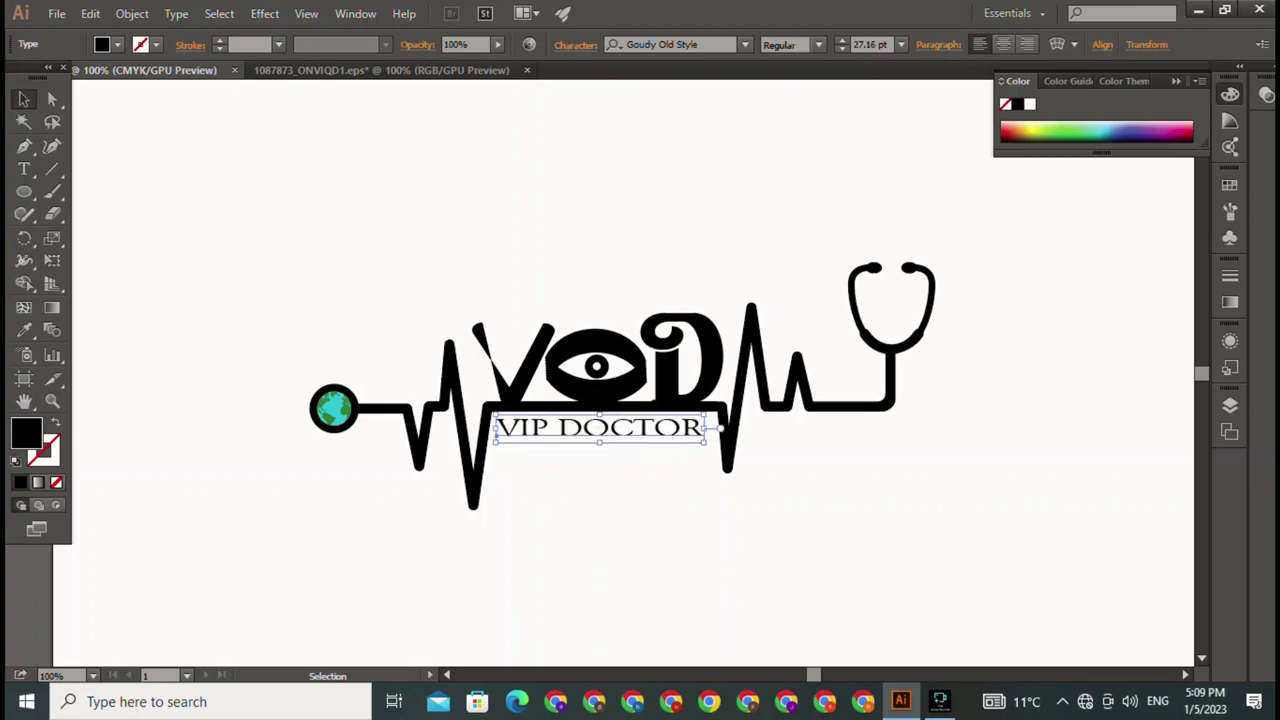
{"action": "left_click_drag", "start_coordinate": [706, 428], "coordinate": [717, 428]}
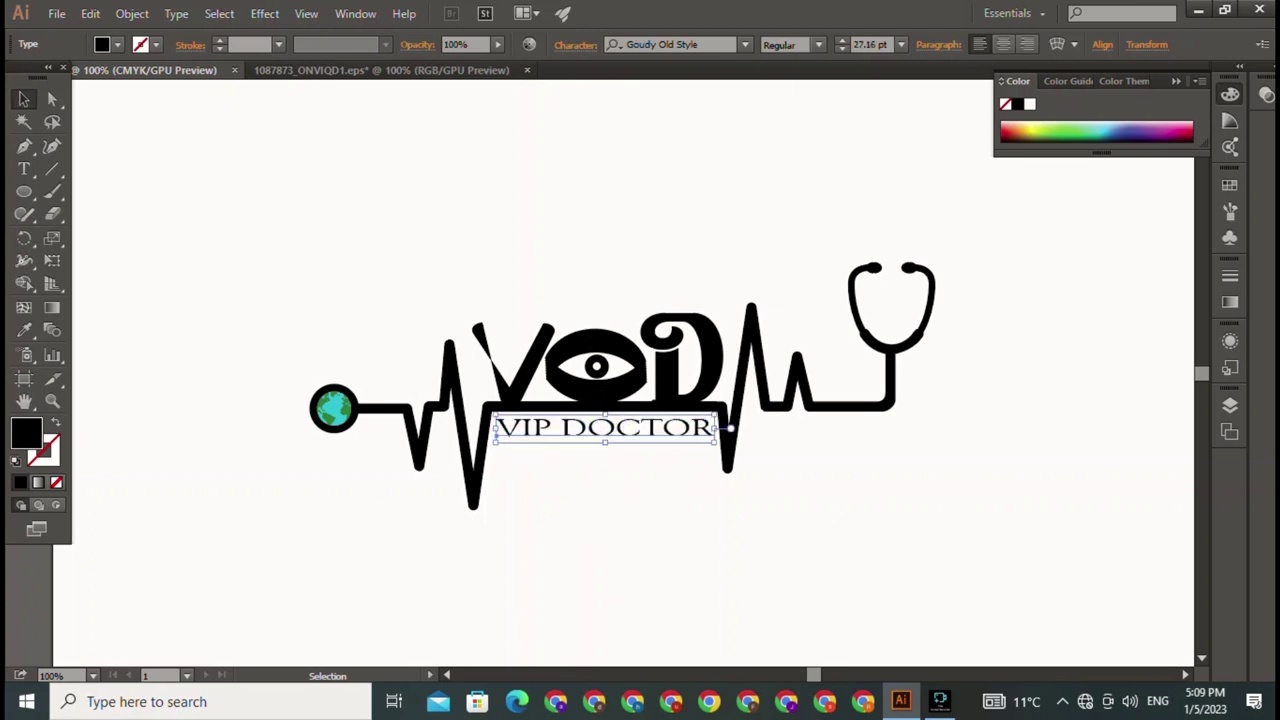
{"action": "key", "text": "ctrl+shift+a"}
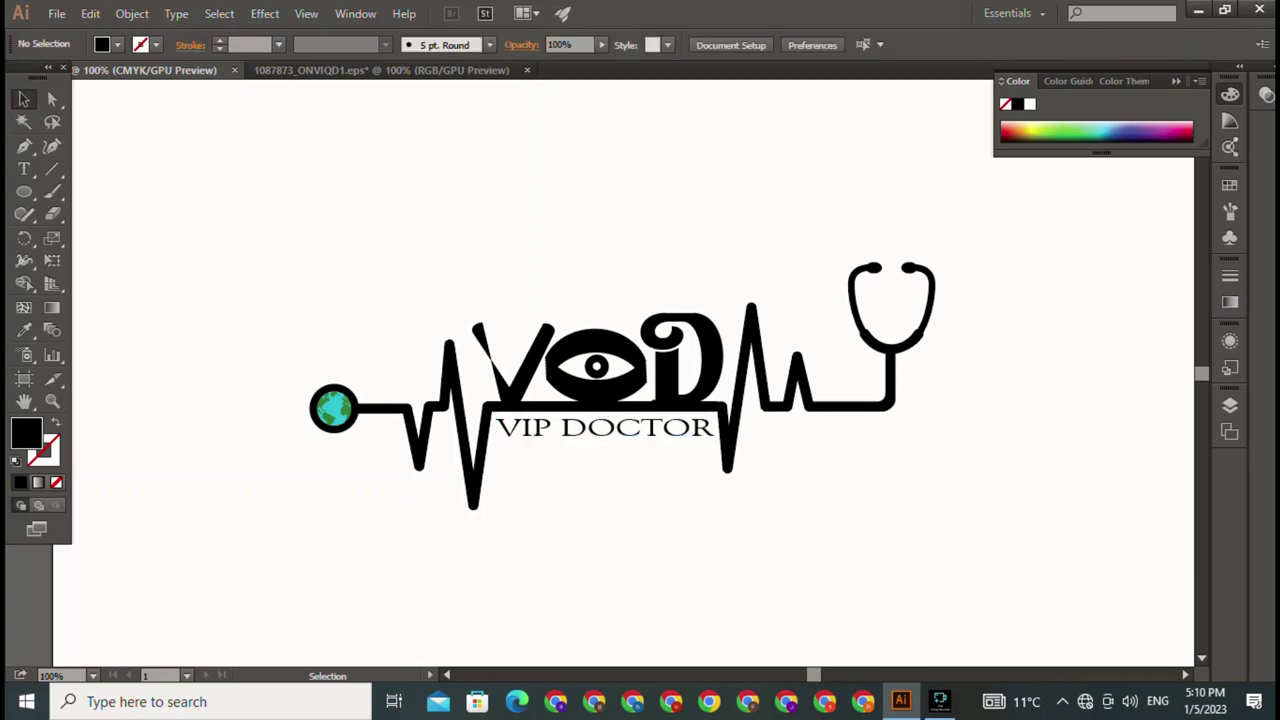